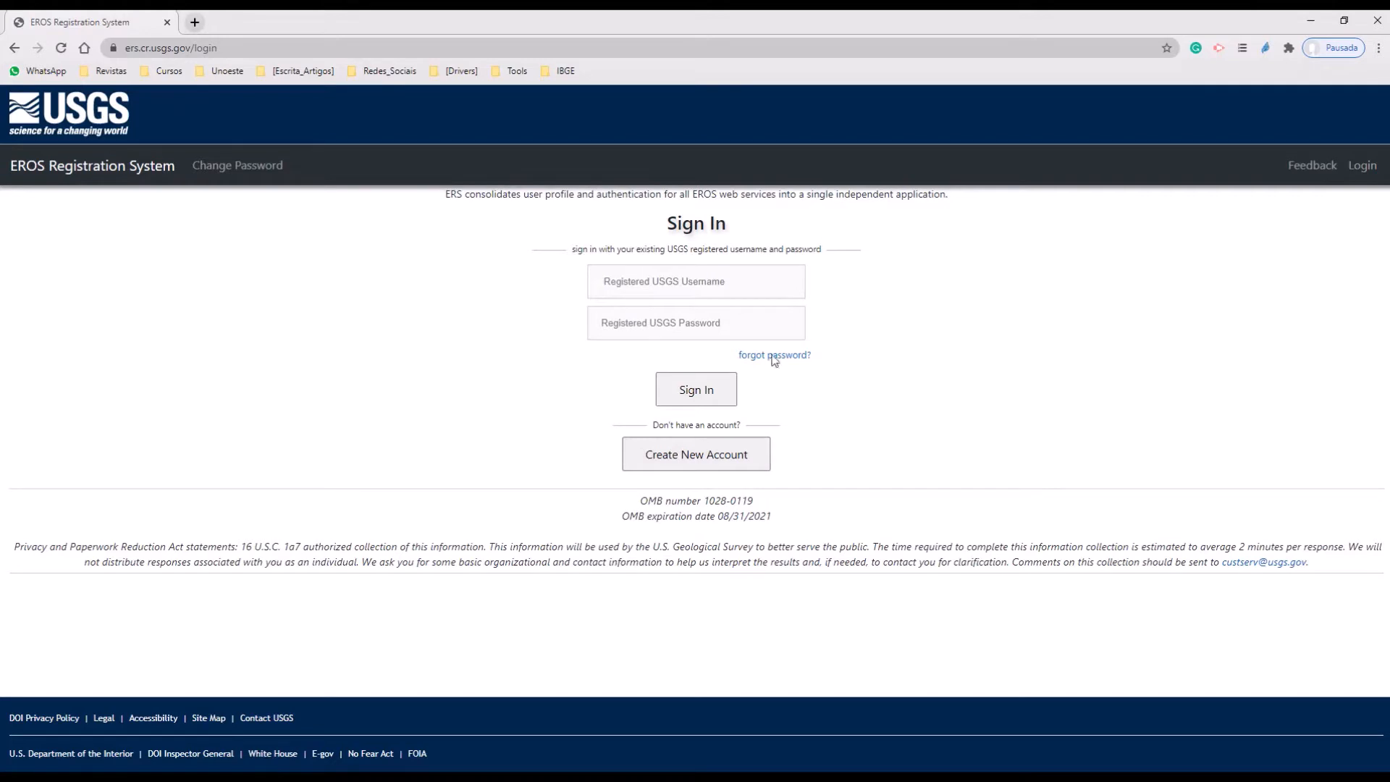
Sign in to the EROS Registration System with the registered USGS username and the account password
left_click(738, 276)
left_click(738, 319)
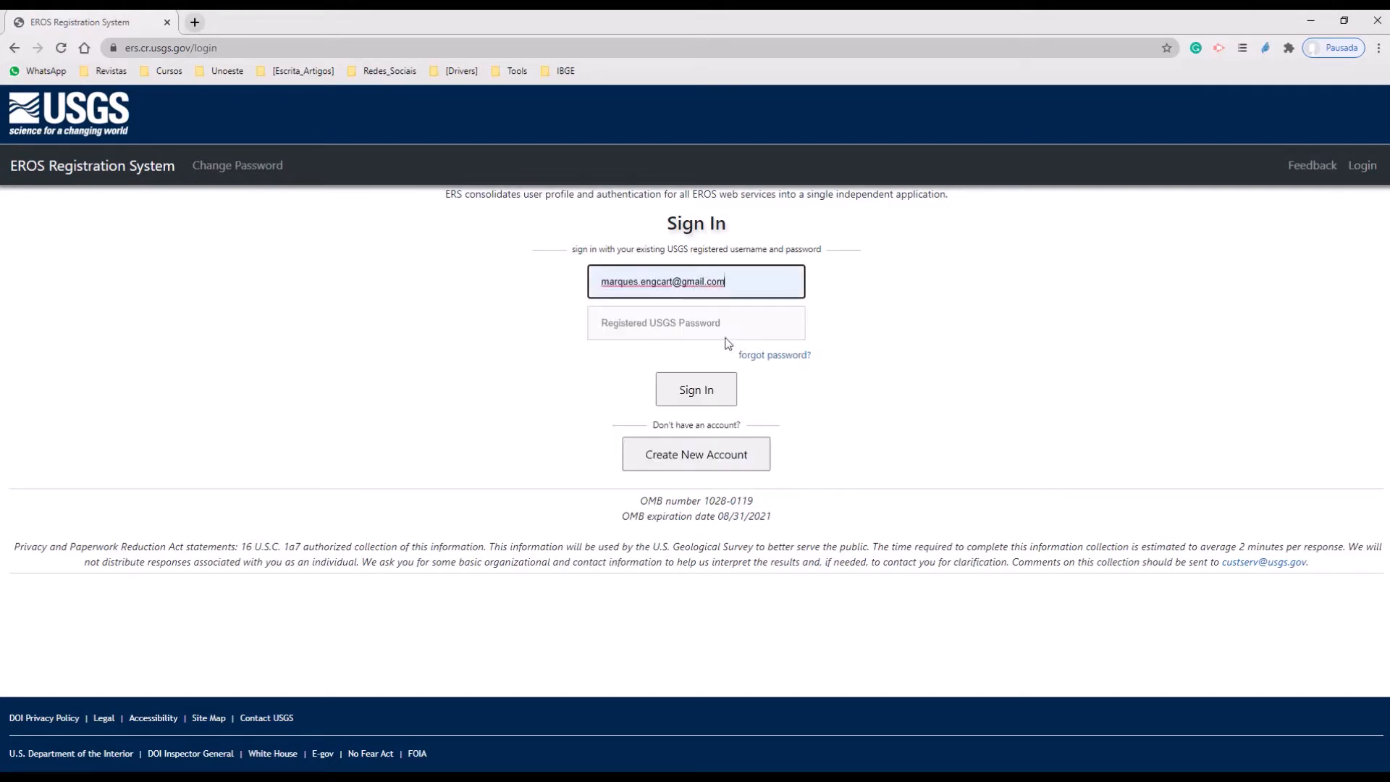
left_click(725, 324)
type("•")
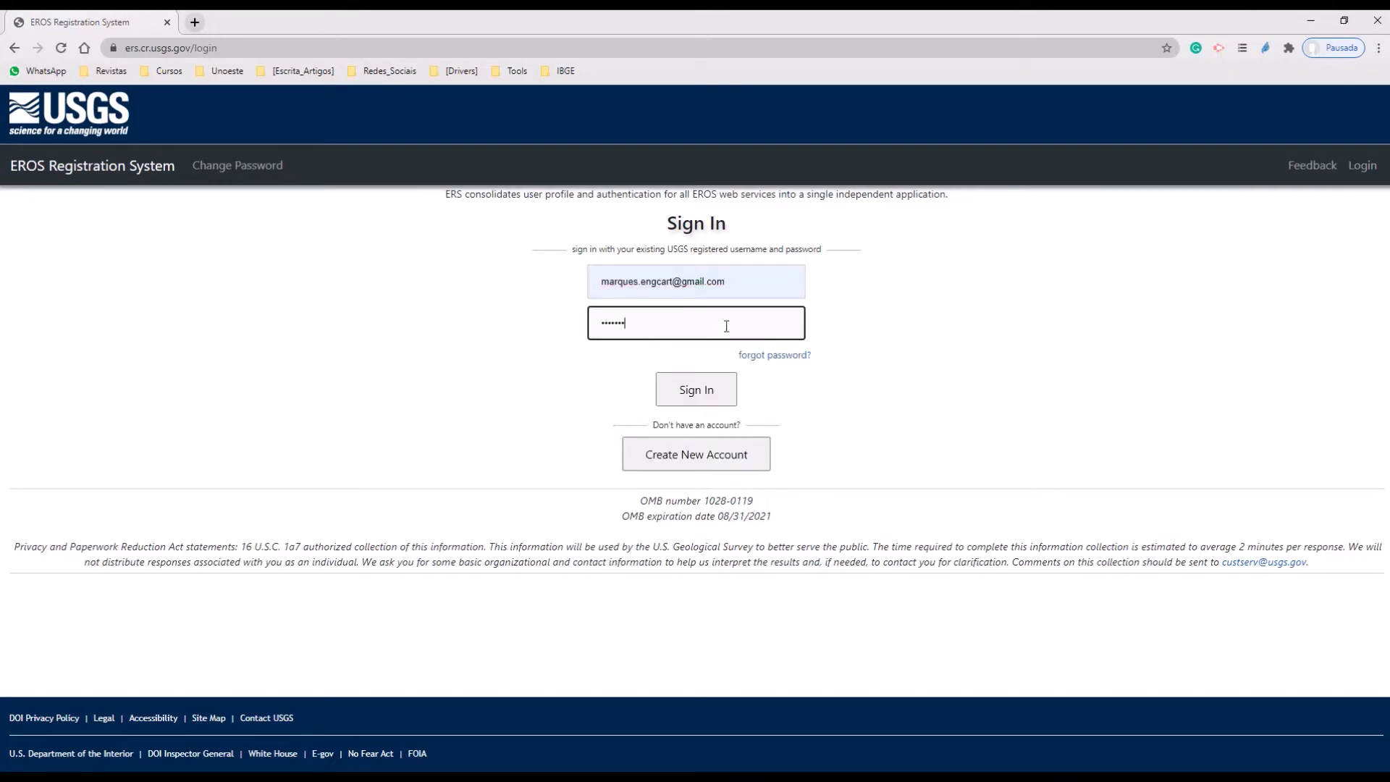
type("•••••••••••")
key("Return")
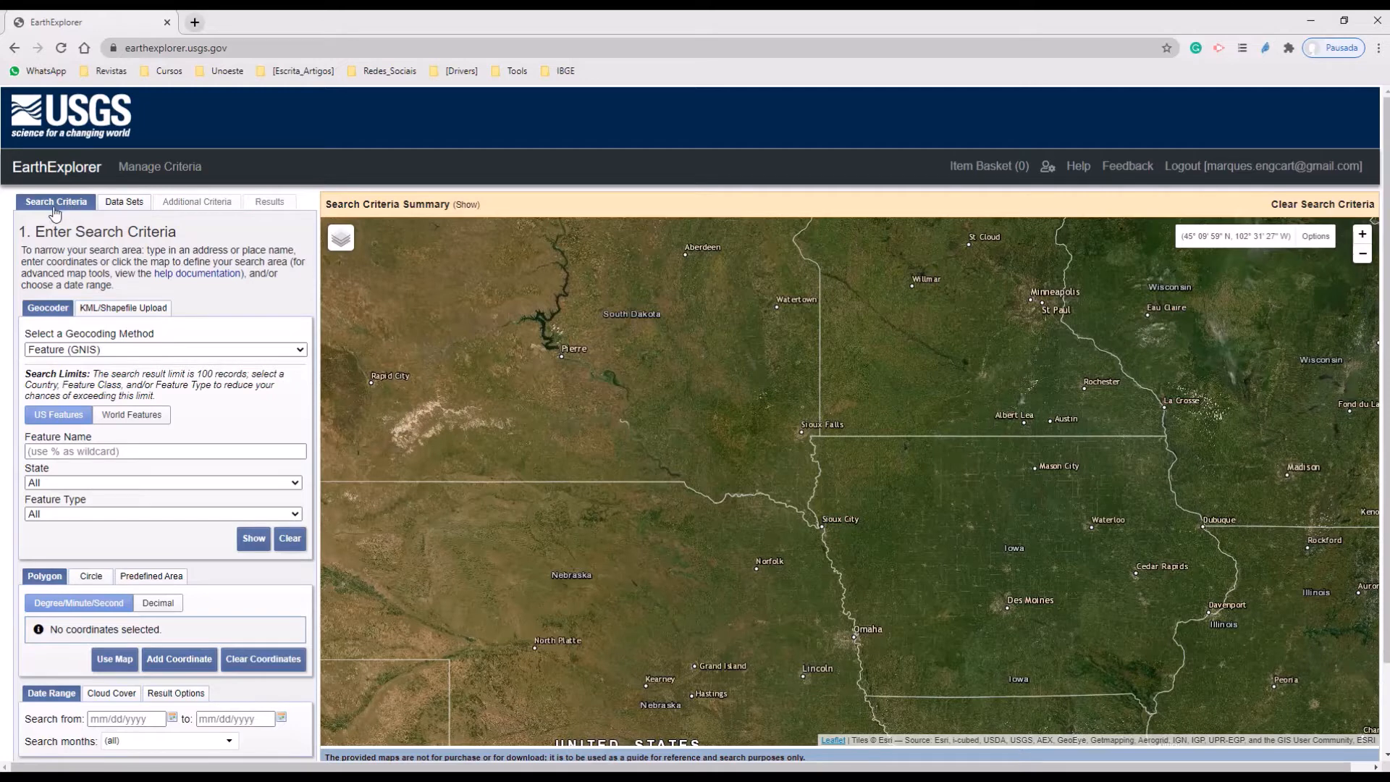
Search by Address/Place for "presidente prudente" and add the location in SP, Brasil, as the search area coordinate
left_click(55, 350)
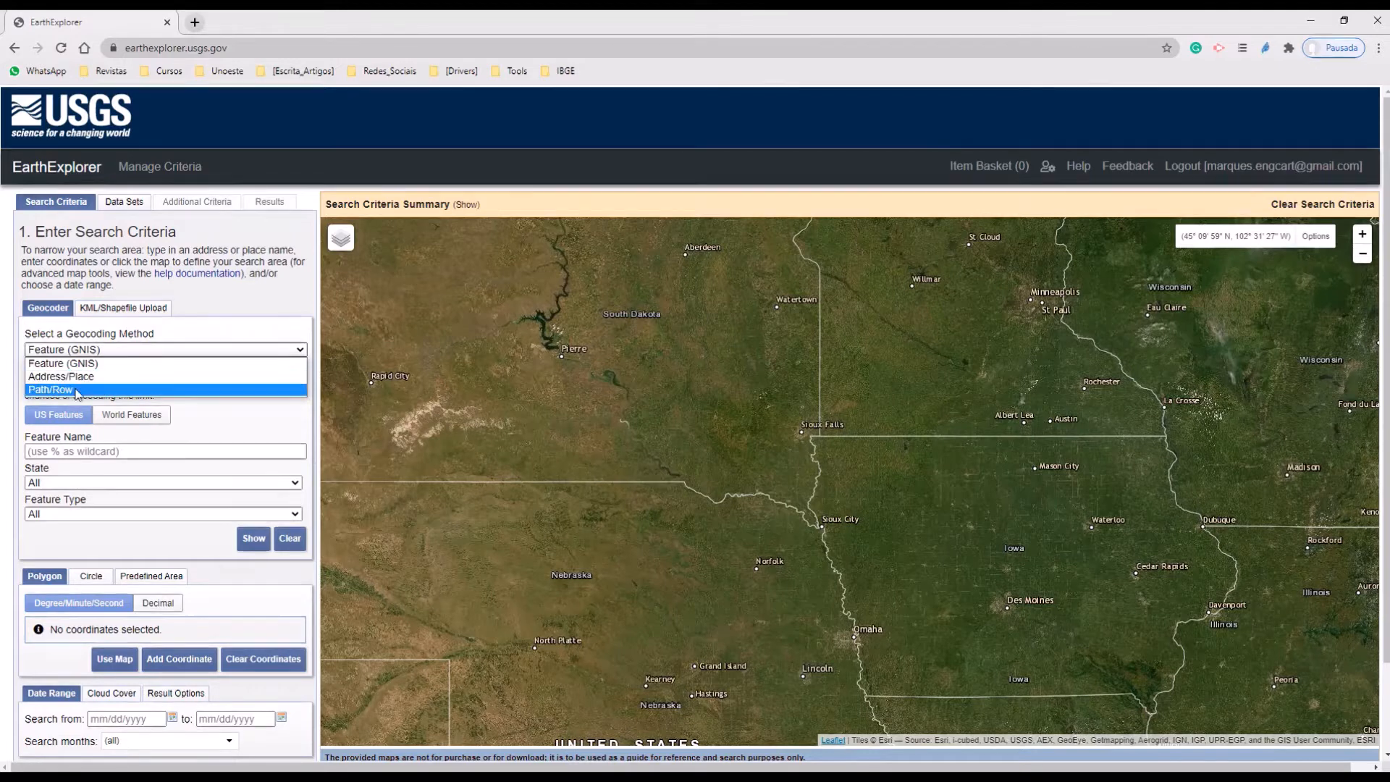
left_click(81, 383)
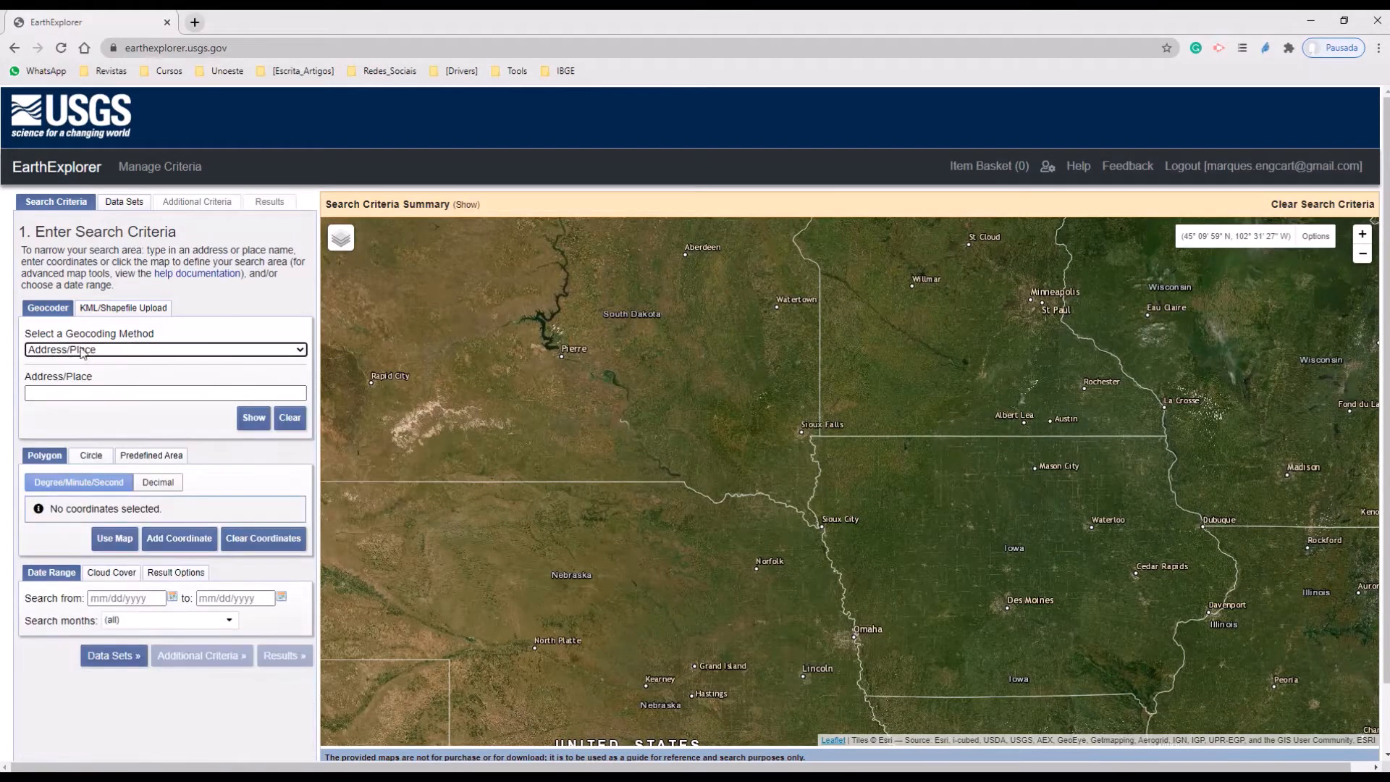
left_click(56, 397)
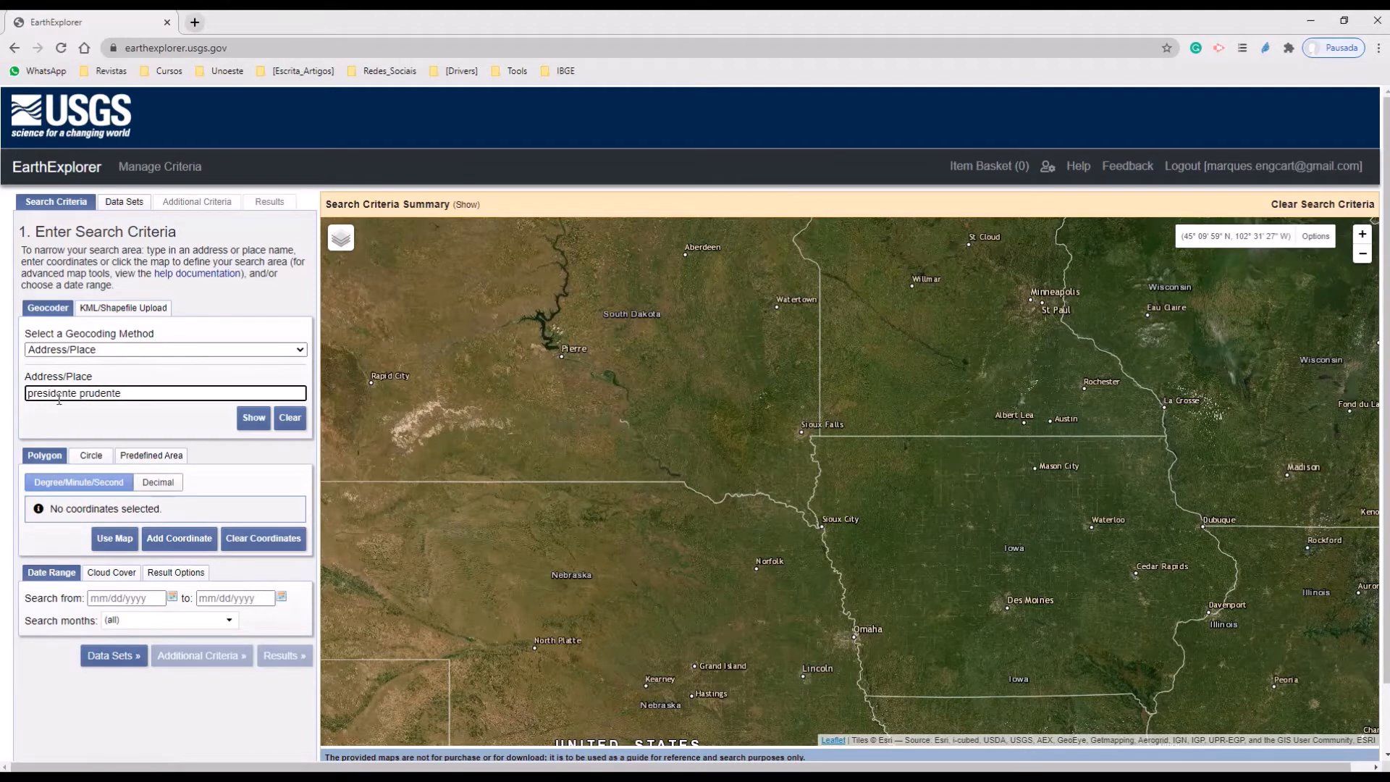
key("Return")
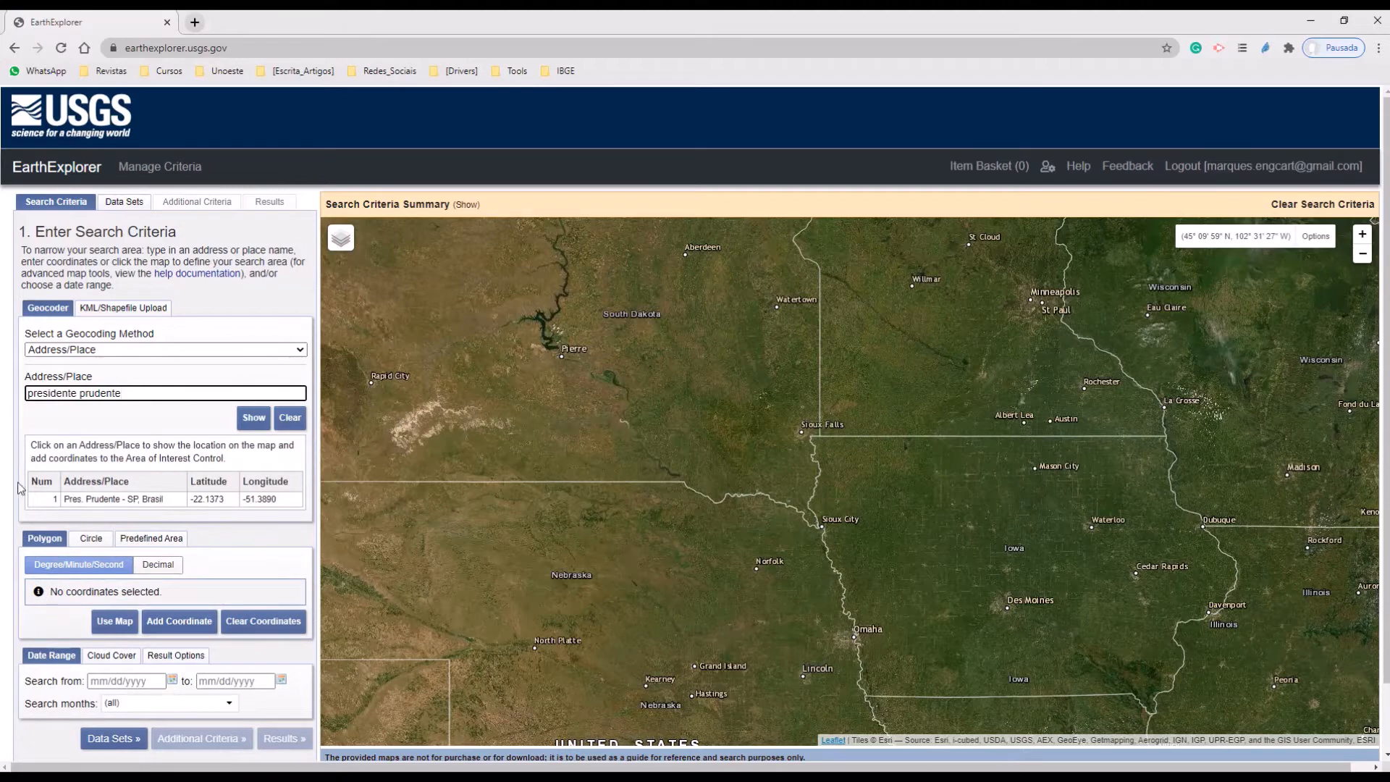
left_click(72, 499)
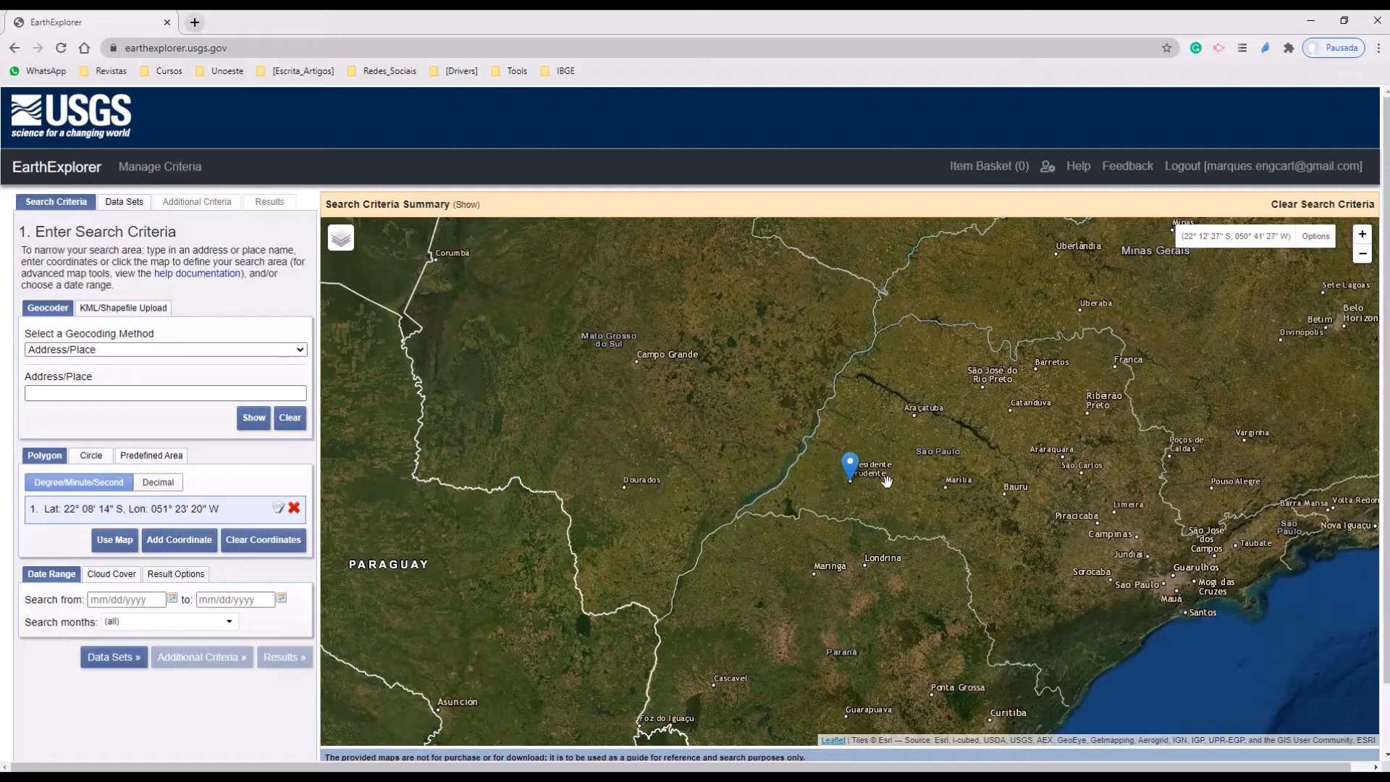
scroll(887, 480, "up", 3)
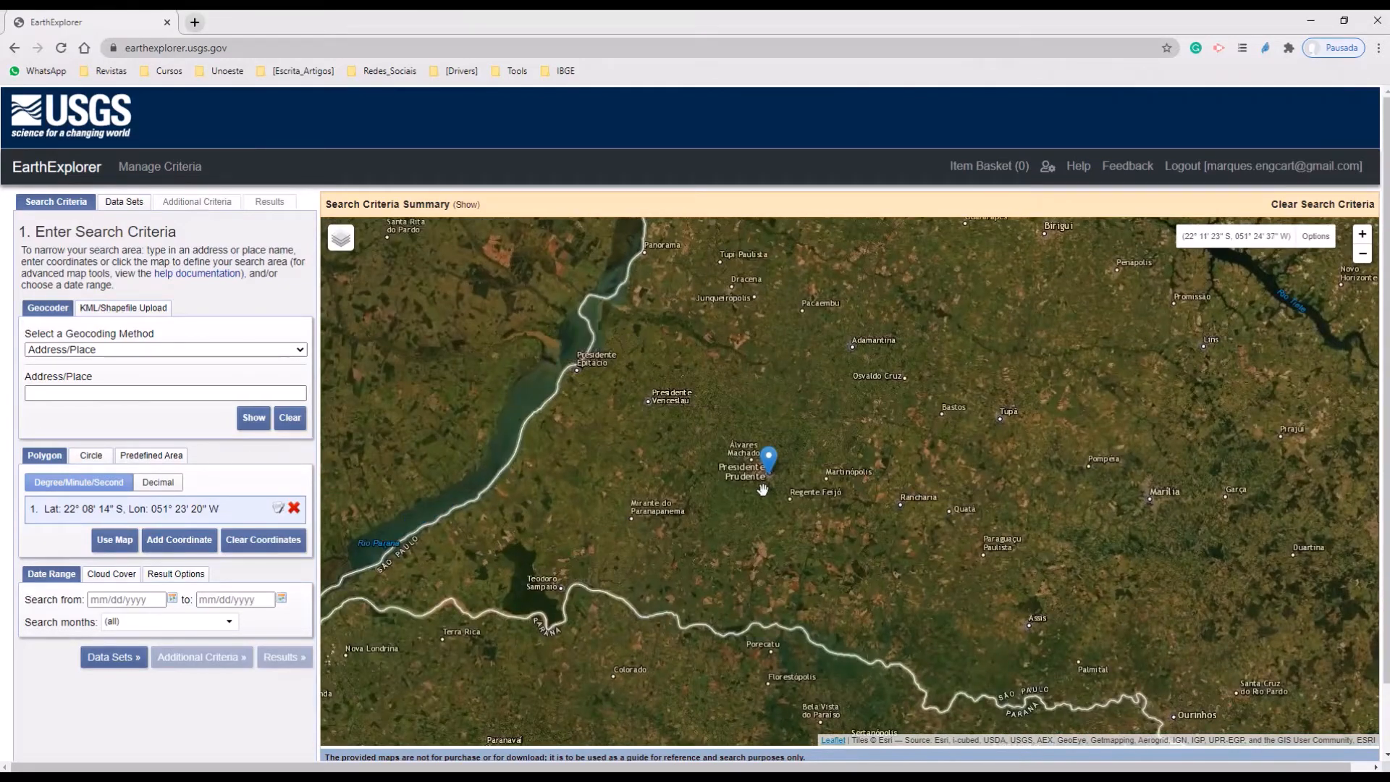
scroll(779, 492, "up", 2)
left_click_drag(1070, 358, 1042, 481)
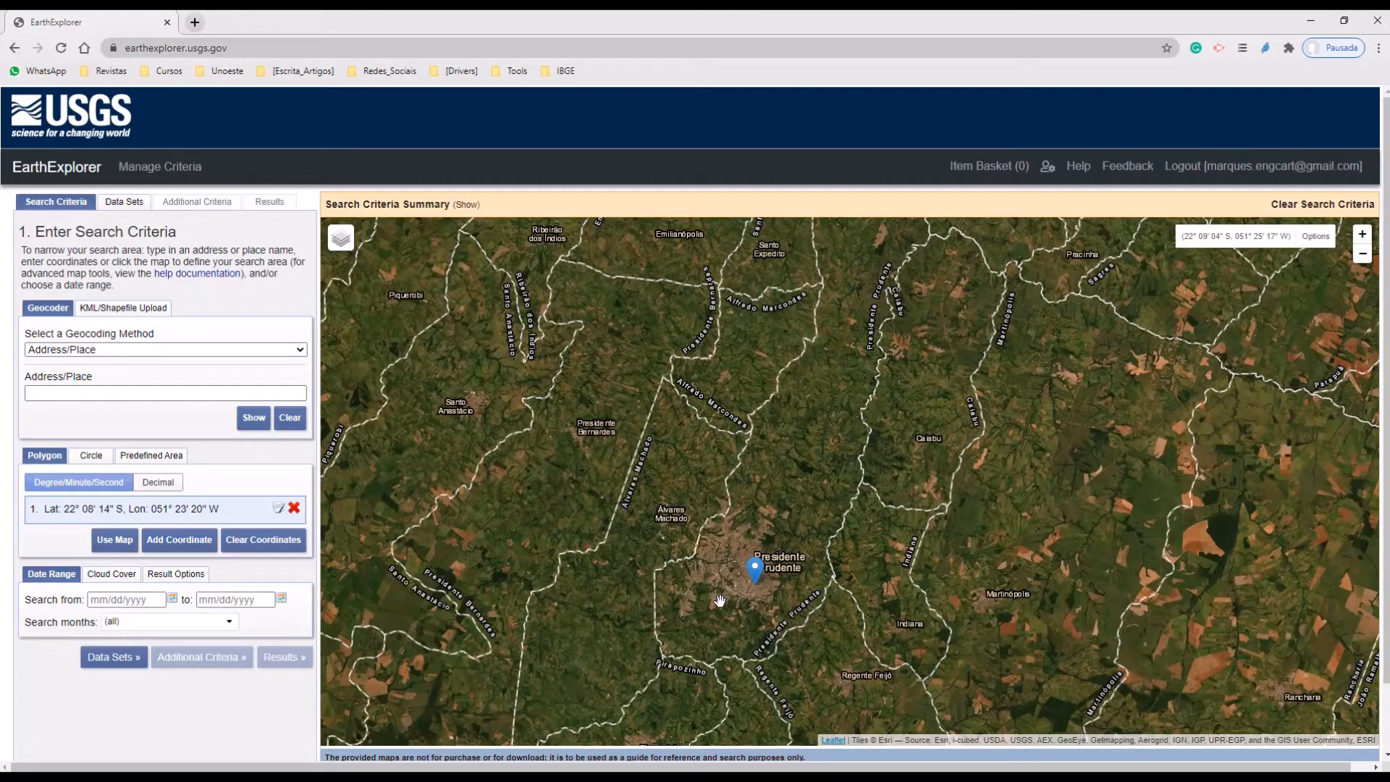
Select the NASA SRTM3 SRTMGL1 data set from the NASA SRTM (SRTM 3) Collections within NASA LPDAAC Collections
left_click(129, 206)
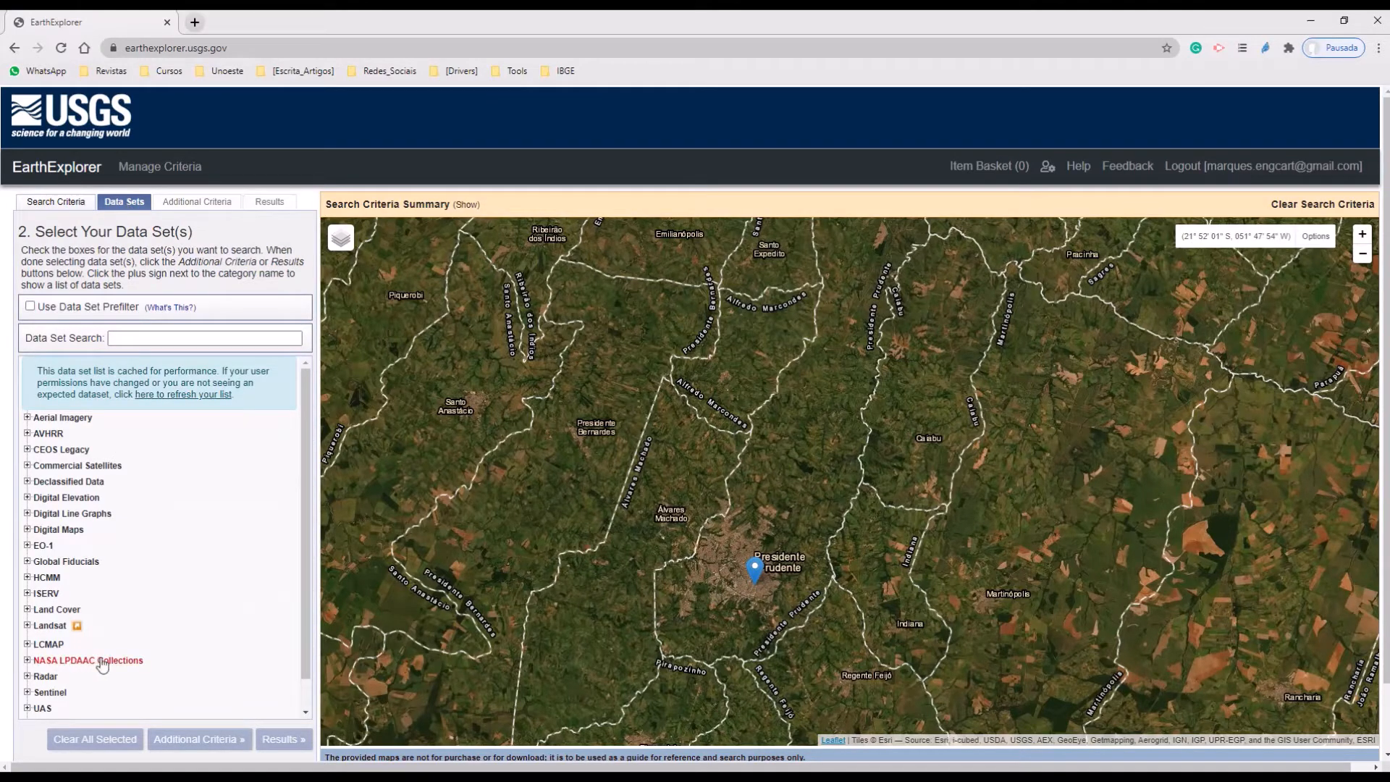
left_click(26, 661)
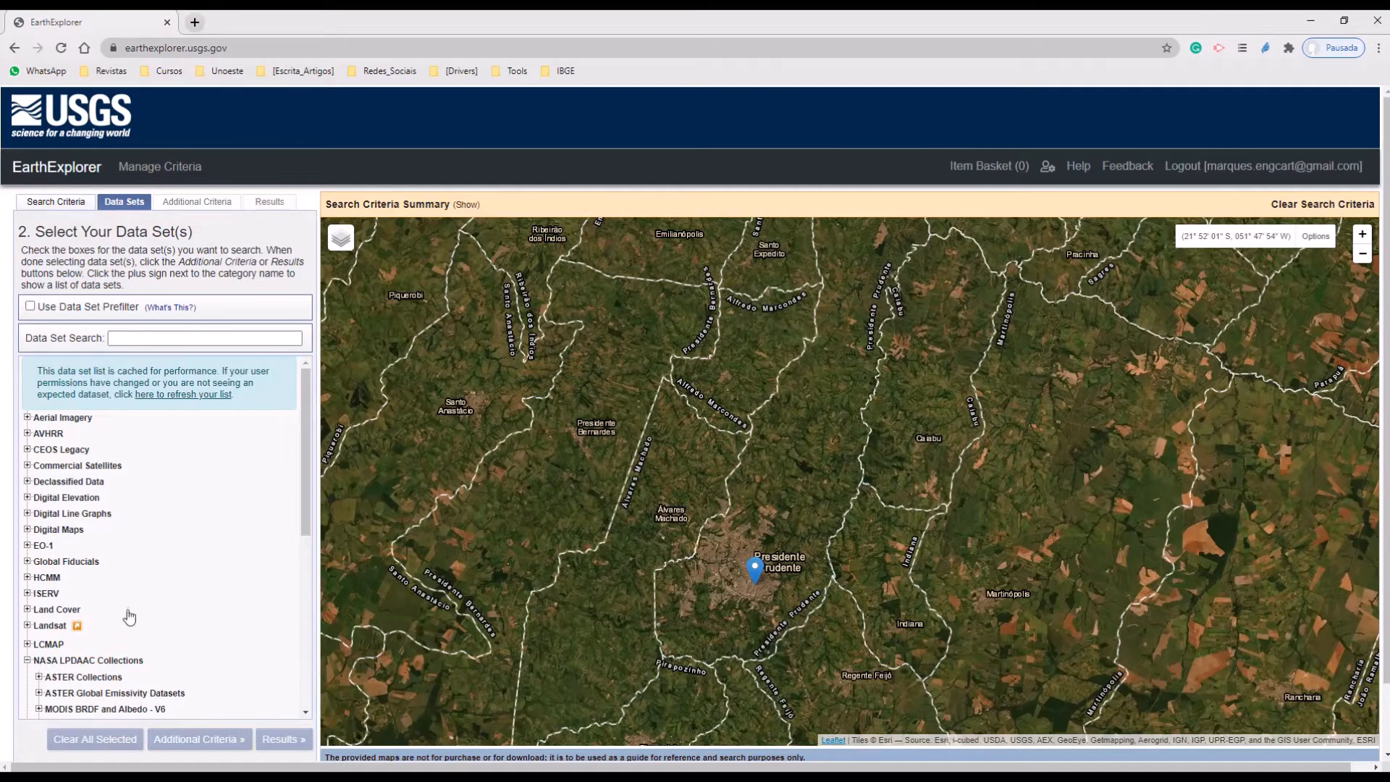
scroll(119, 579, "down", 5)
scroll(114, 534, "up", 4)
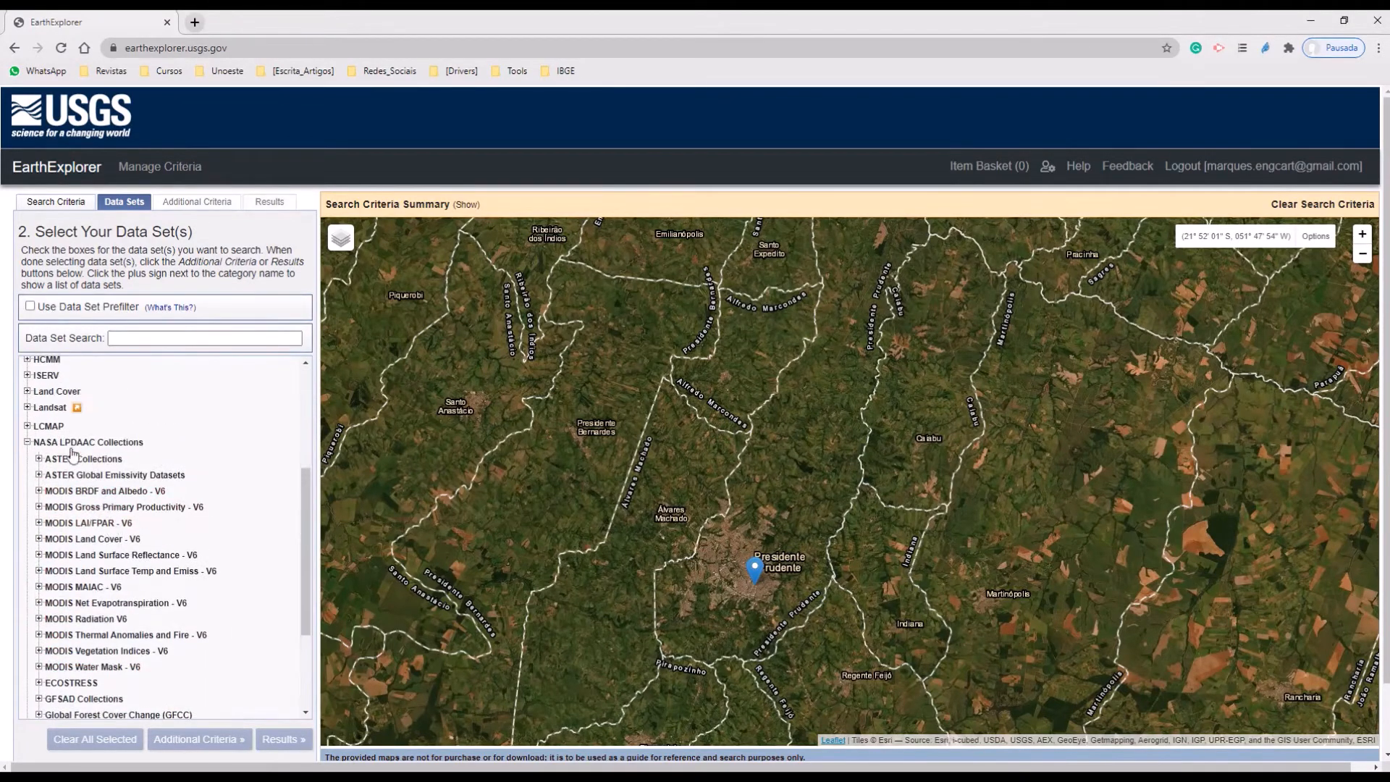
scroll(87, 594, "down", 3)
scroll(86, 594, "down", 1)
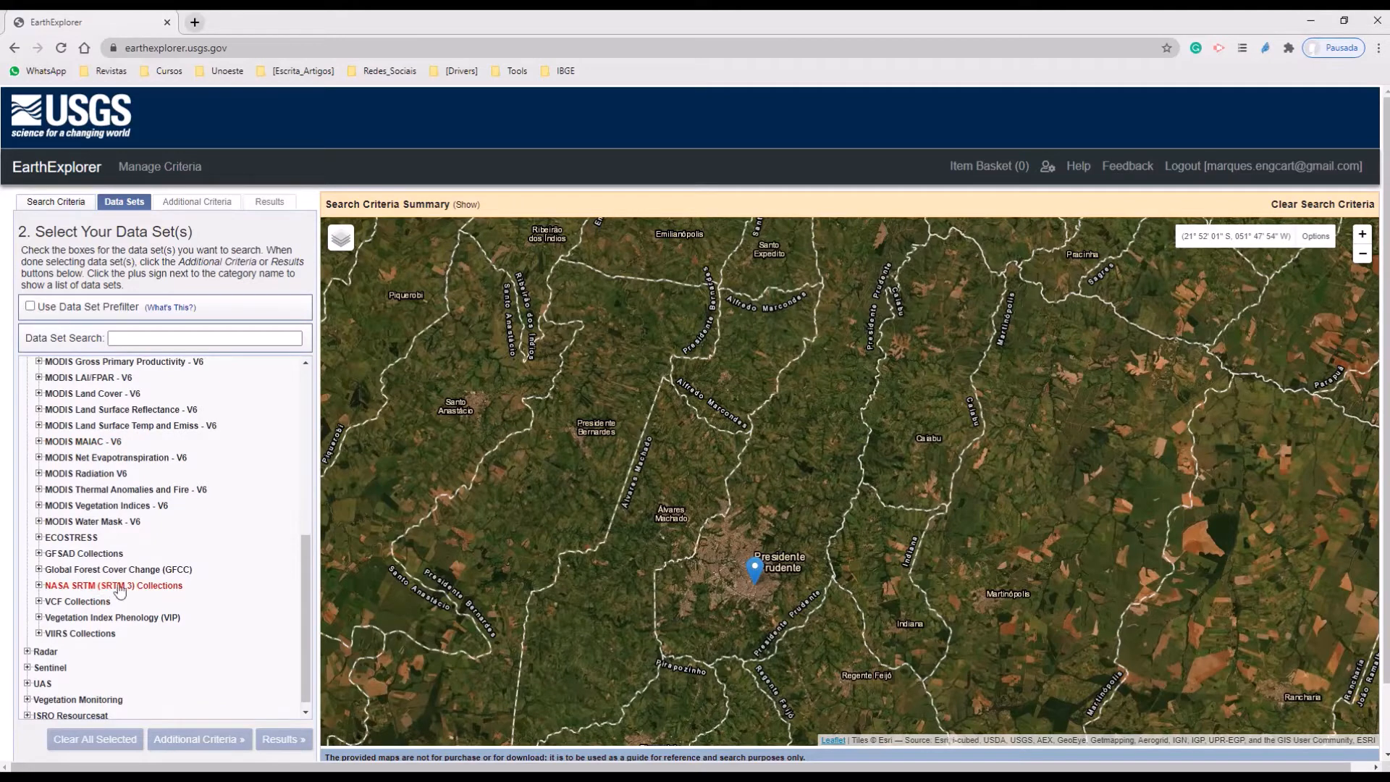
left_click(39, 585)
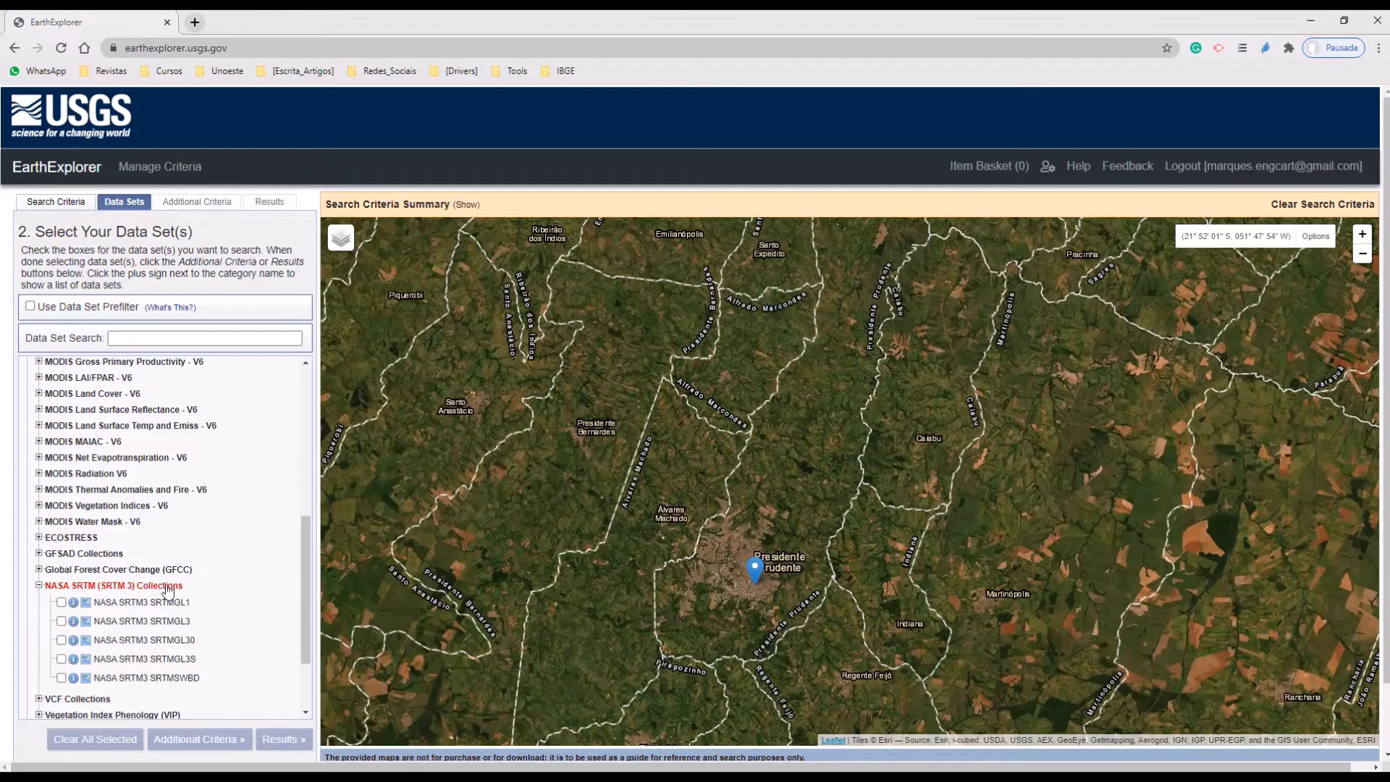
scroll(172, 592, "down", 1)
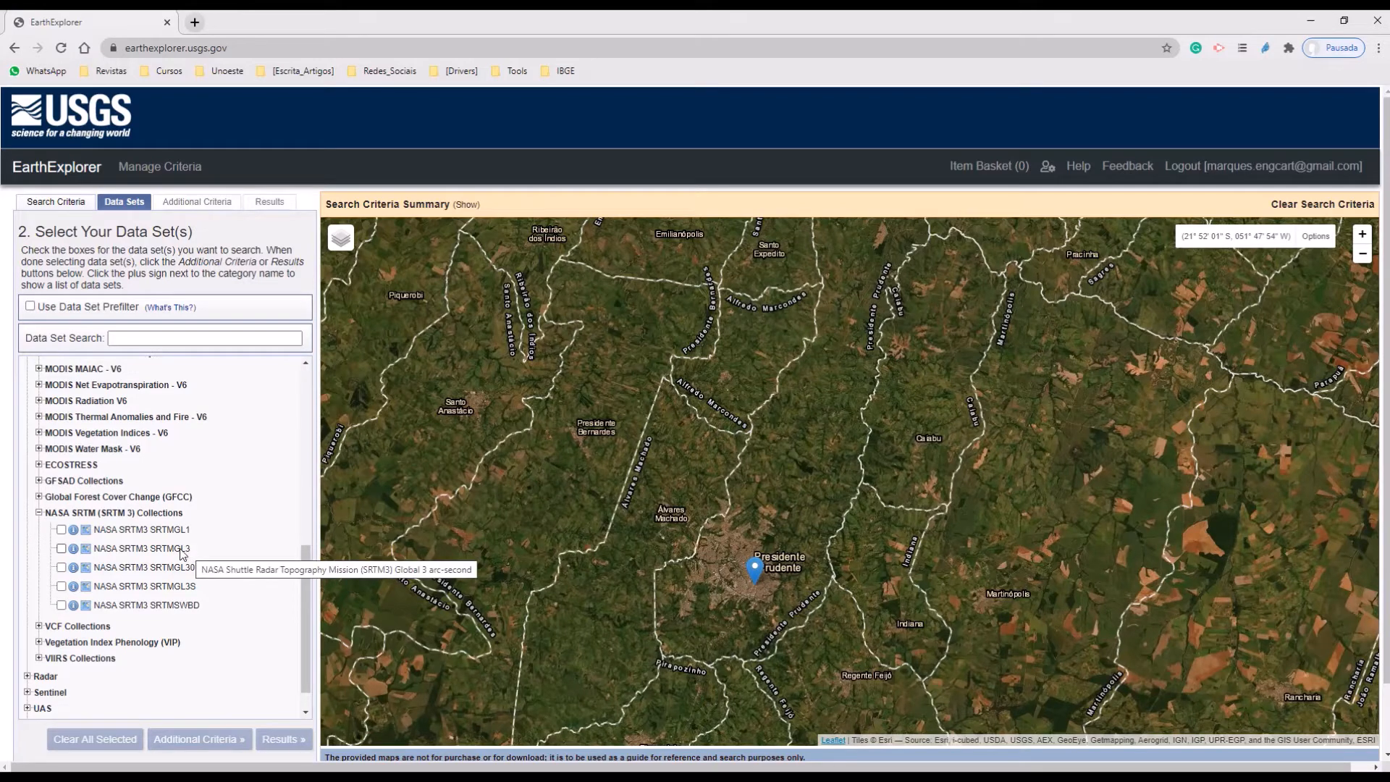
left_click(61, 529)
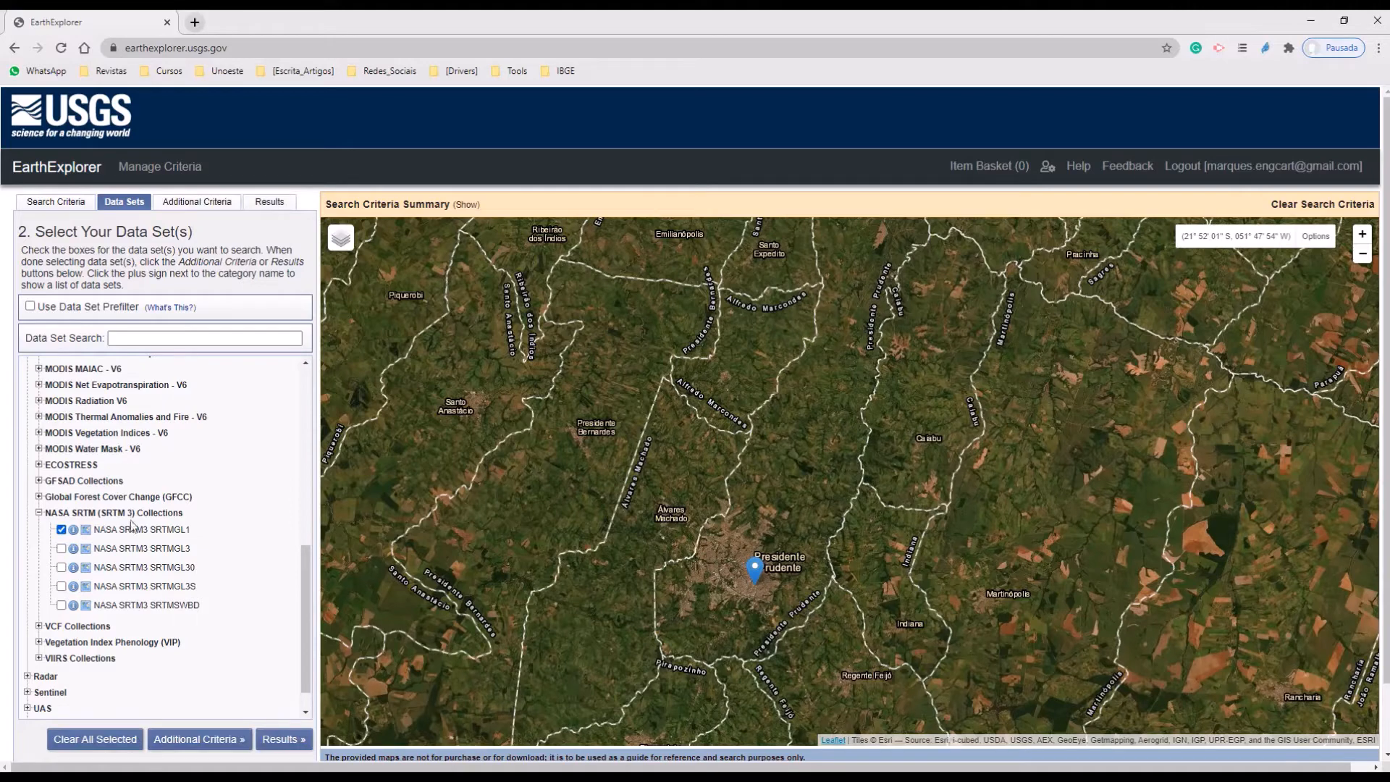
Run the search on the selected data set and show the footprint of scene S23W052.SRTMGL1 on the map
left_click(285, 741)
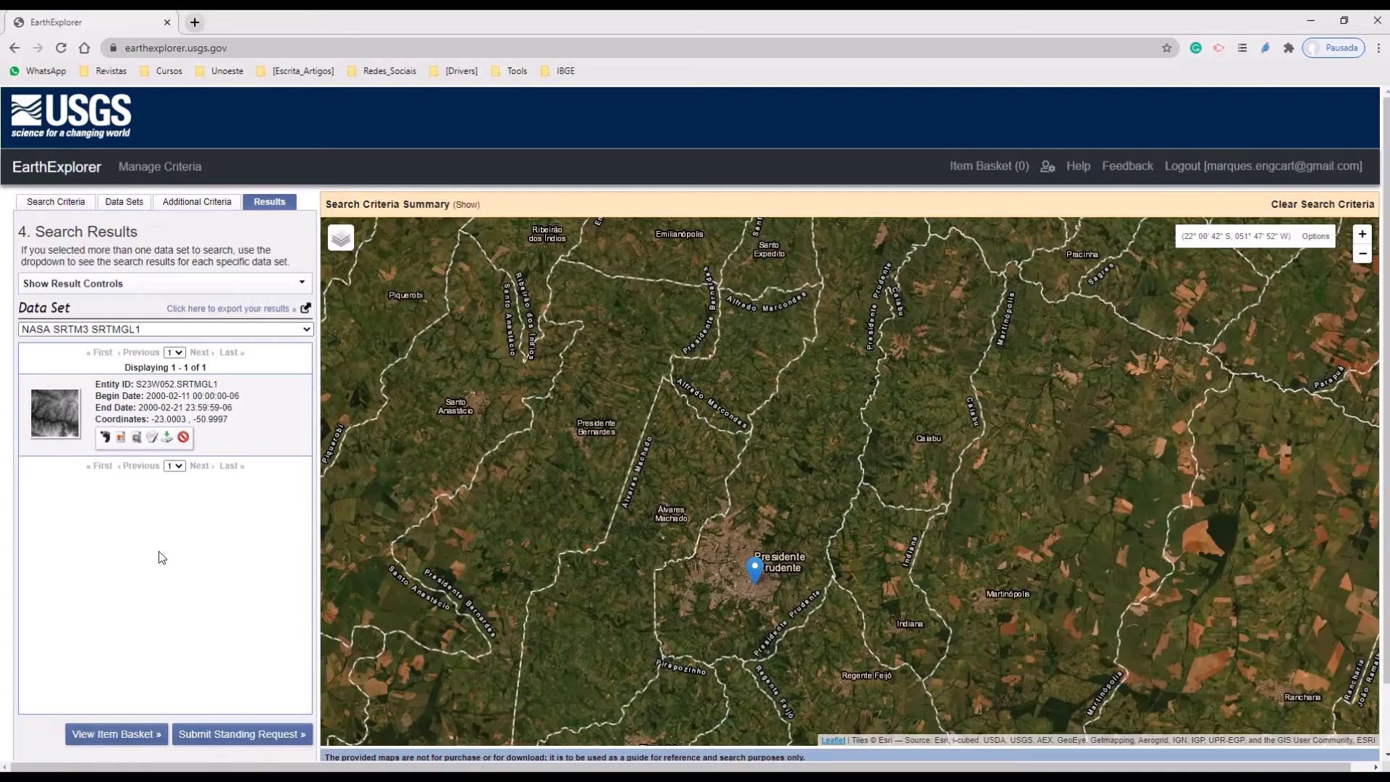
left_click_drag(146, 396, 163, 397)
left_click(191, 555)
left_click(106, 437)
left_click(105, 437)
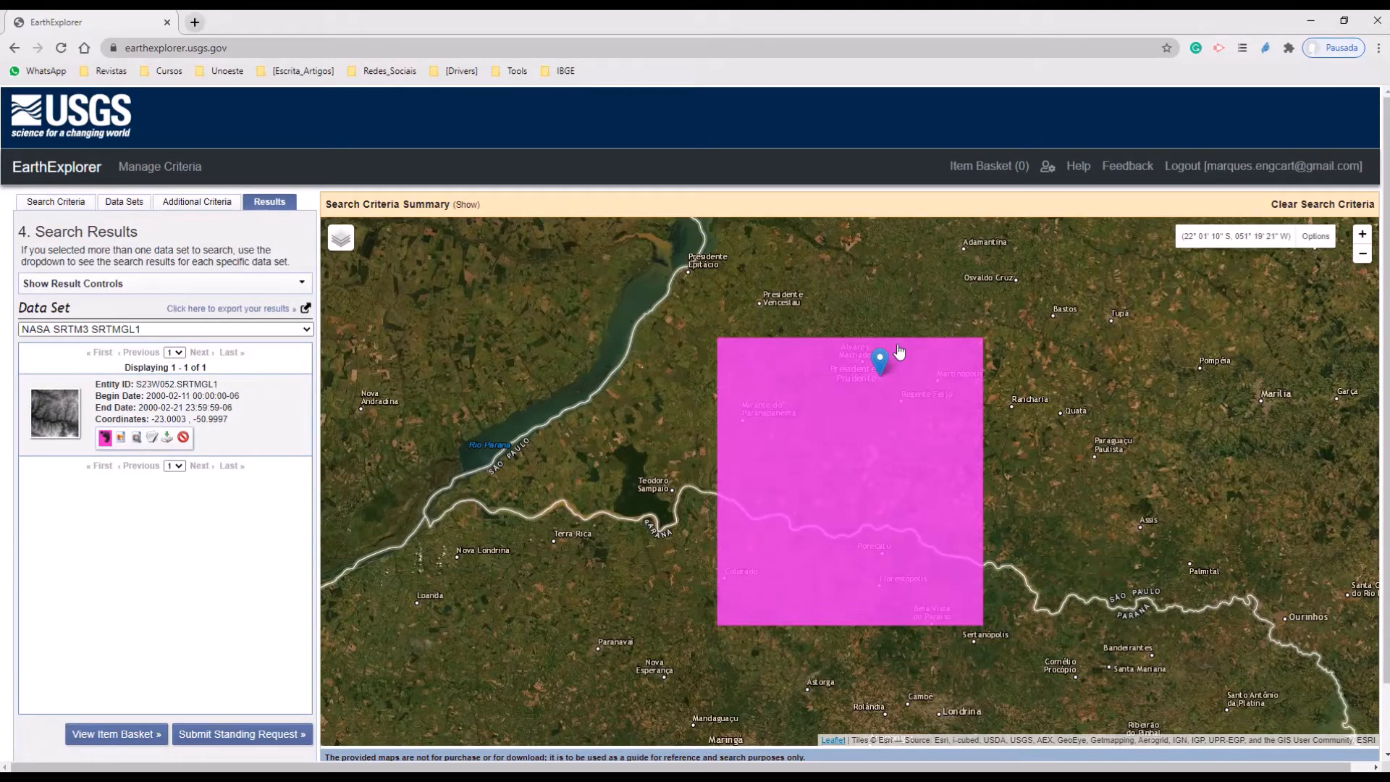
scroll(879, 362, "up", 2)
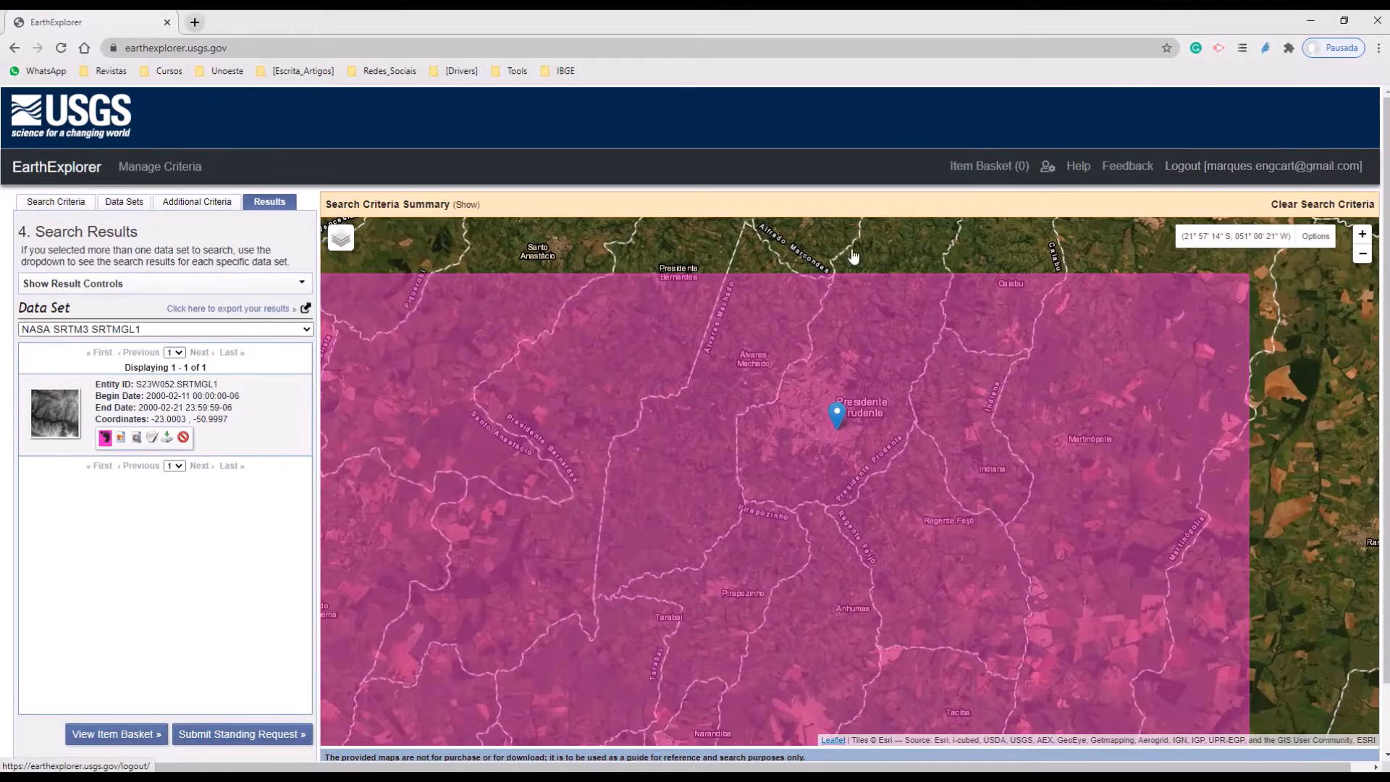
Download the HGT file of scene S23W052.SRTMGL1 and close its download options
left_click(167, 438)
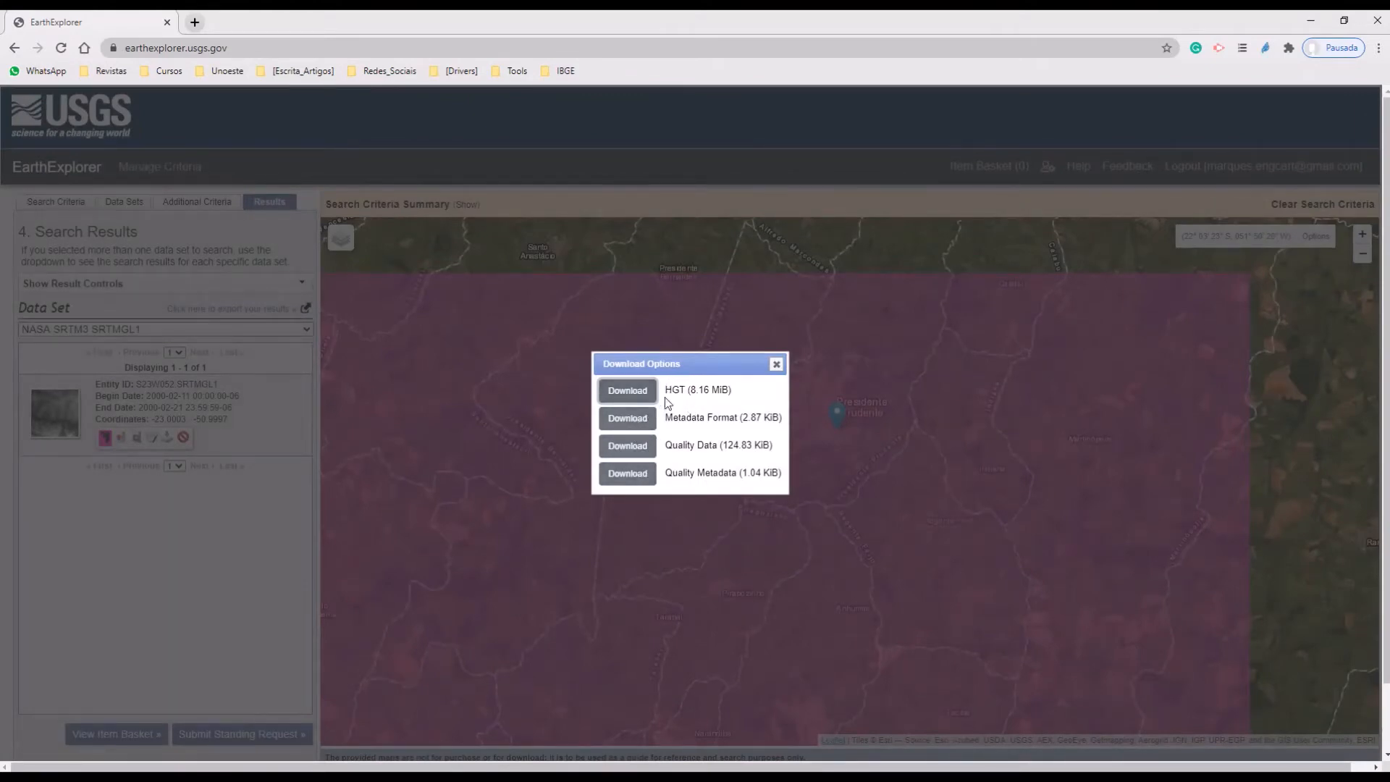
left_click(627, 391)
left_click(777, 364)
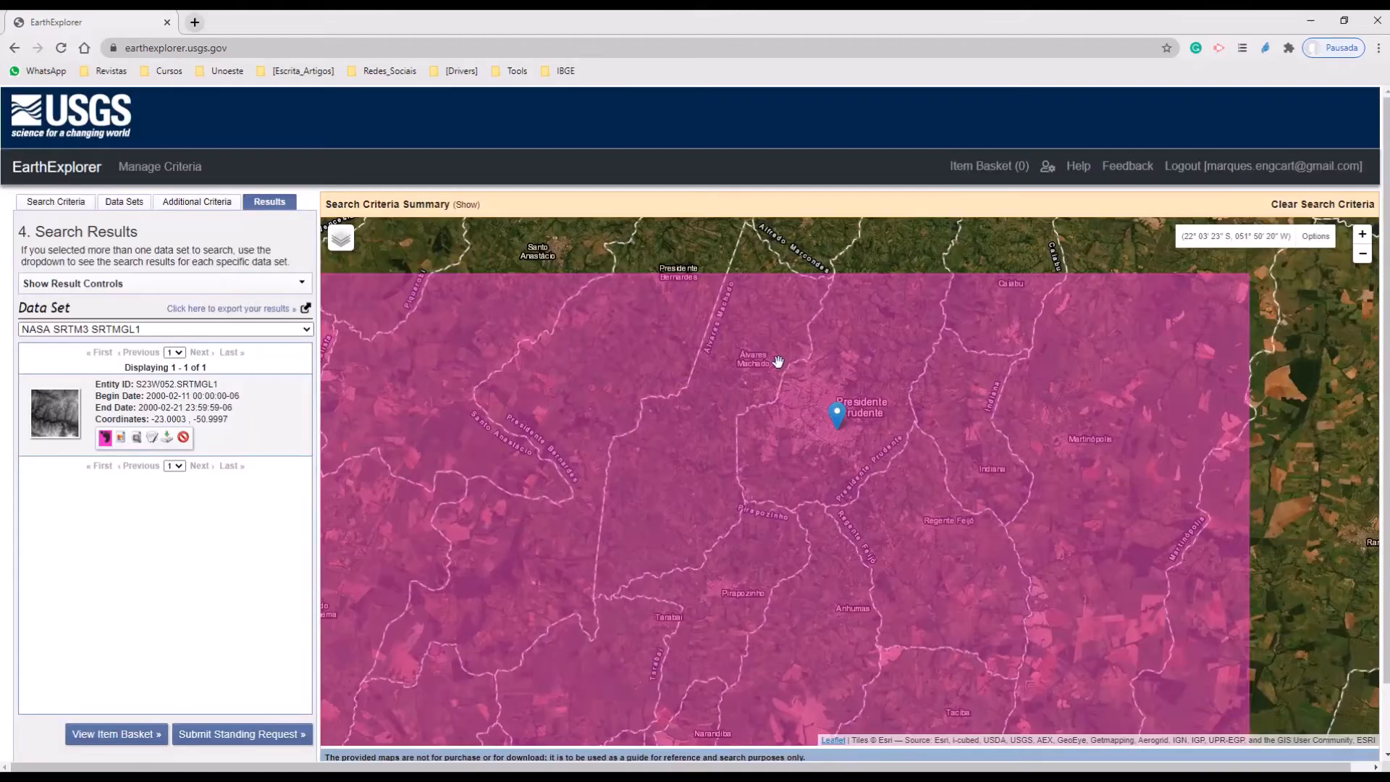
Switch to File Explorer and open the raster folder inside Banco_Dados on drive D to check its contents
left_click(1318, 18)
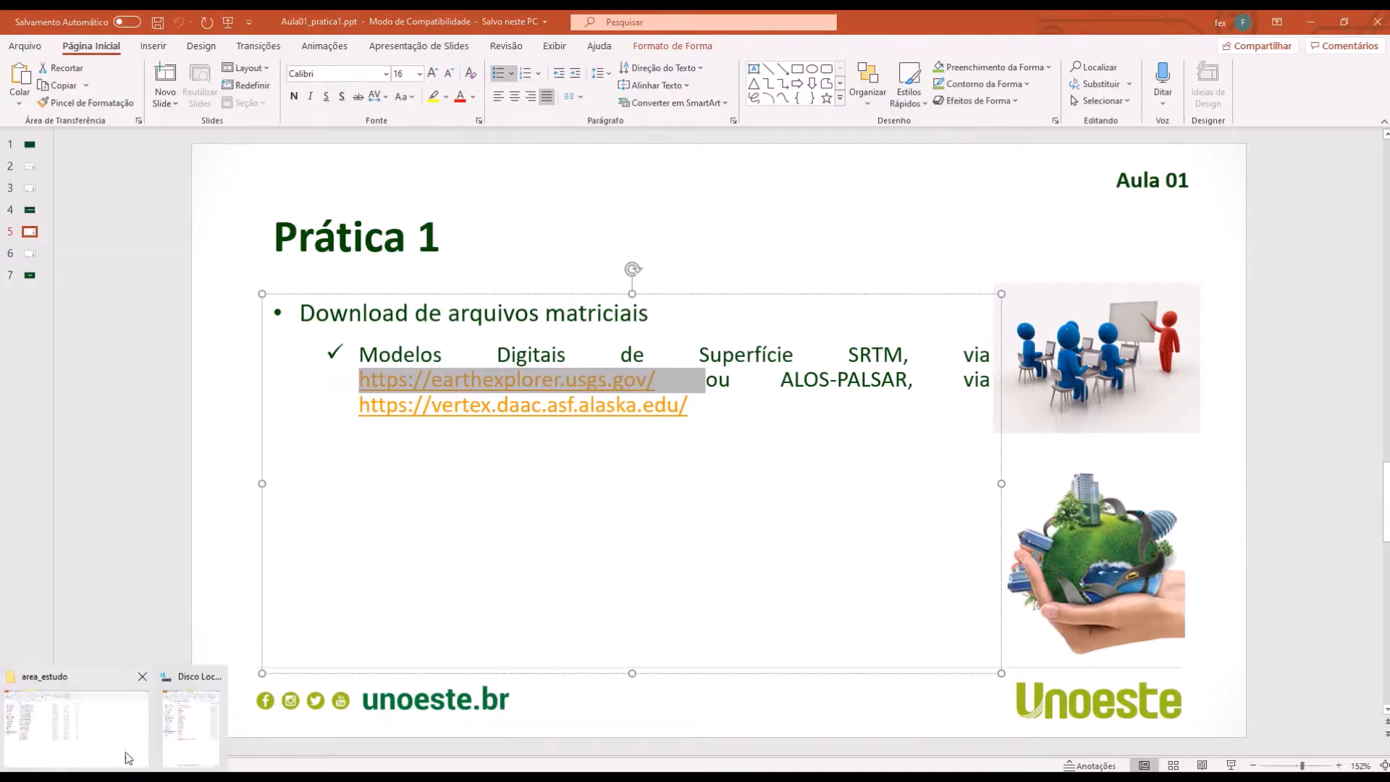
left_click(124, 744)
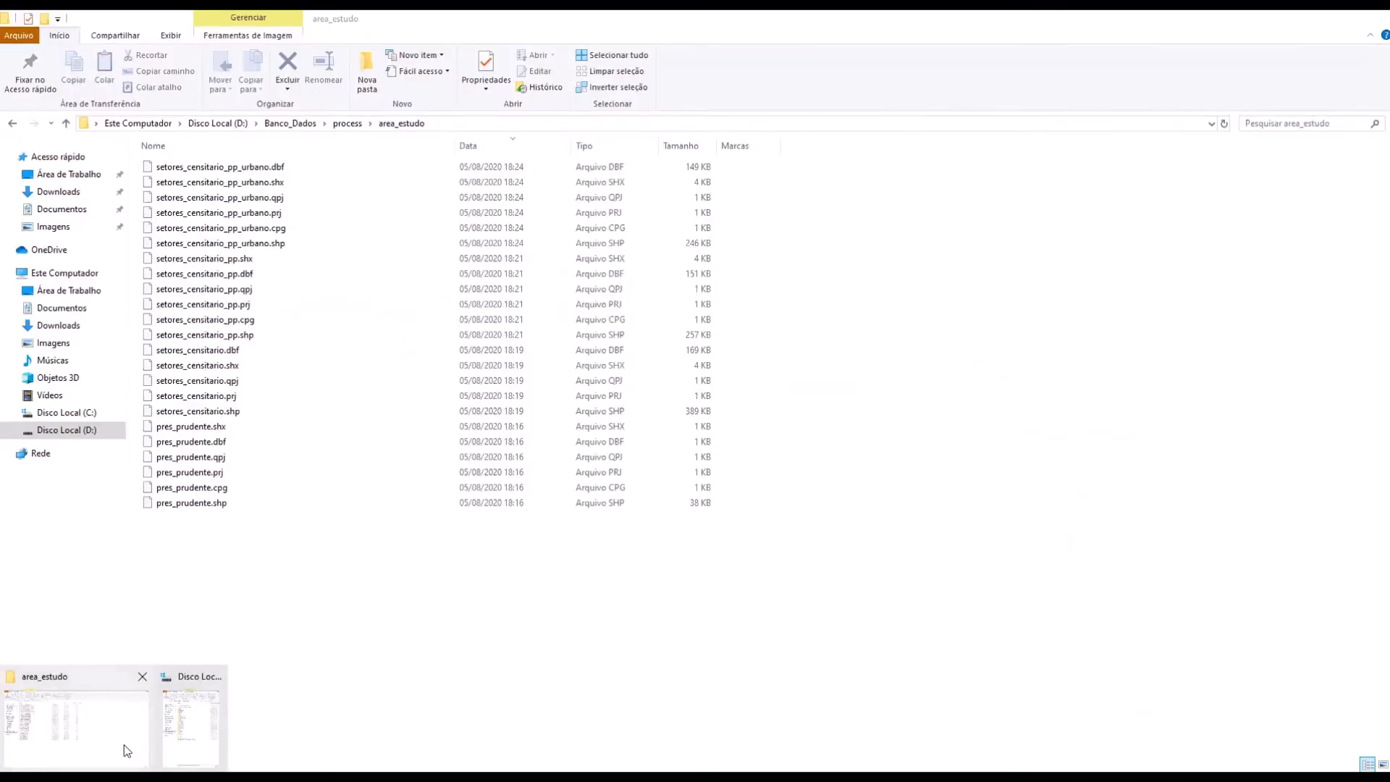
left_click(348, 125)
left_click(268, 124)
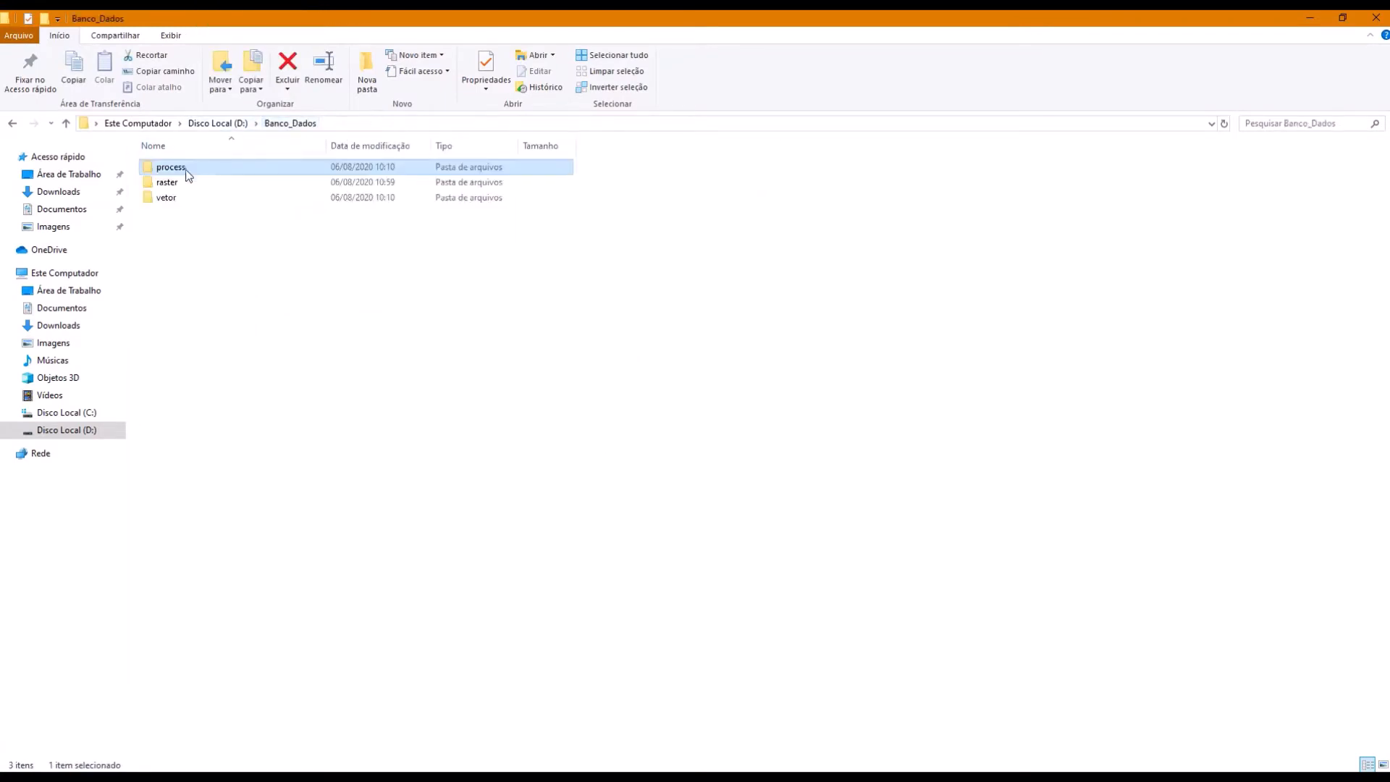
double_click(168, 181)
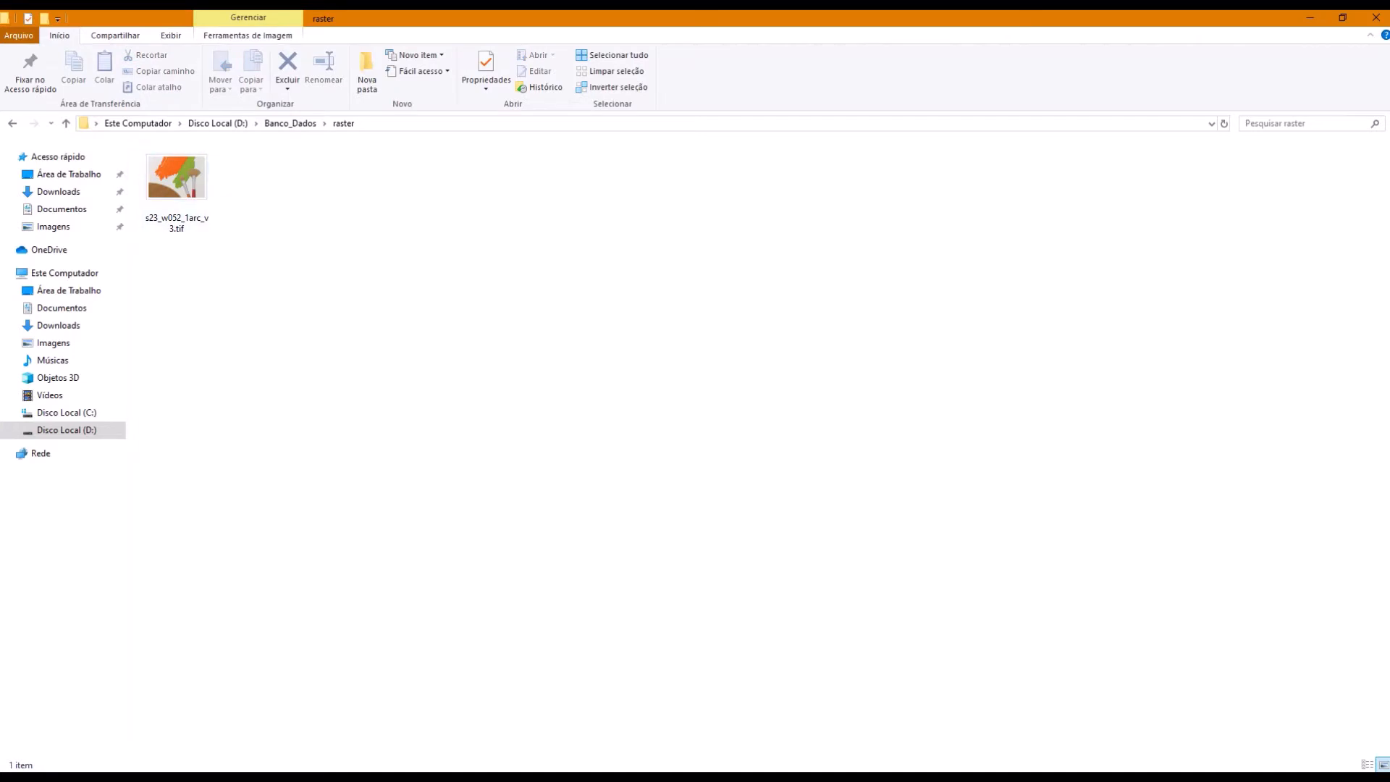
Switch to QGIS and add s23_w052_1arc_v3.tif from the Banco_Dados raster folder to the map
left_click(200, 776)
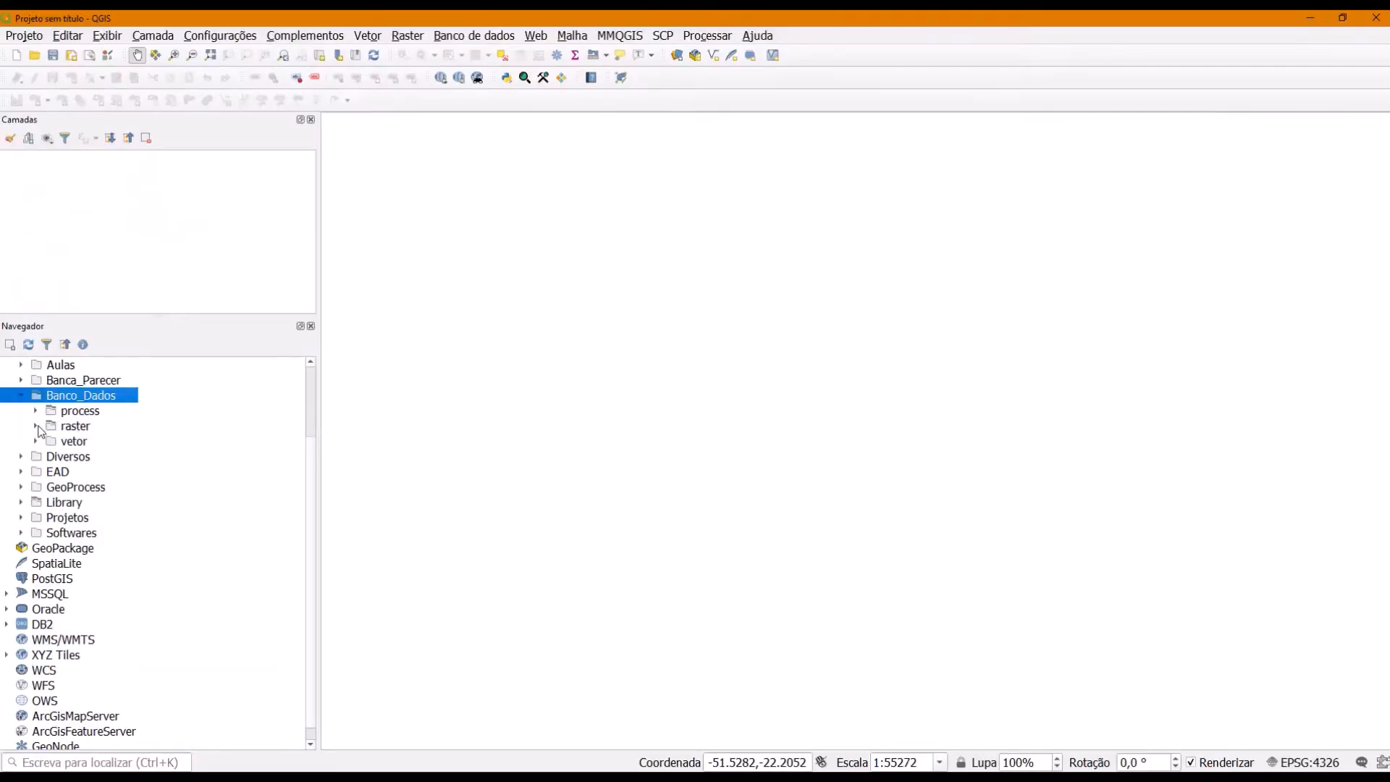
left_click(37, 426)
left_click_drag(97, 443, 673, 307)
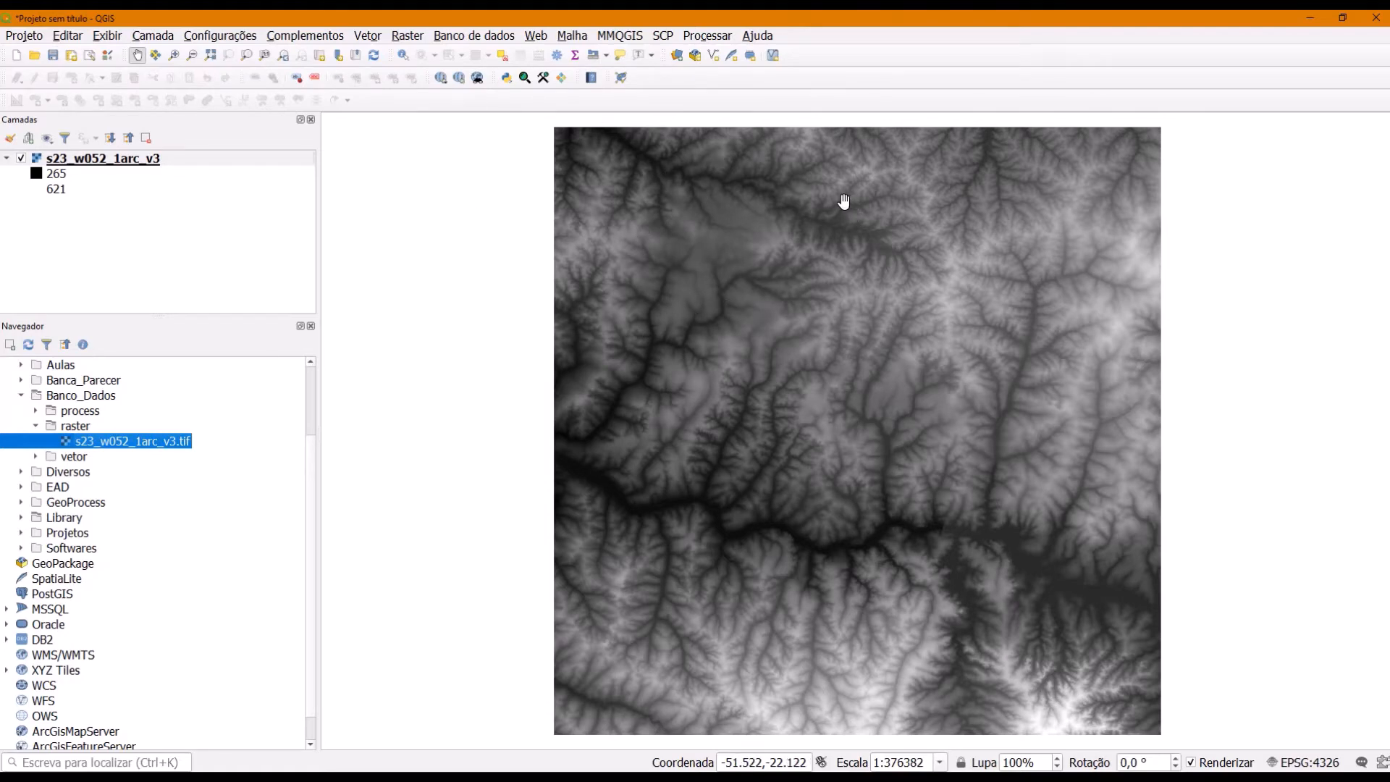
Identify the elevation values at several points of the s23_w052_1arc_v3 raster, including ridges and valleys, and close the results
scroll(613, 156, "up", 3)
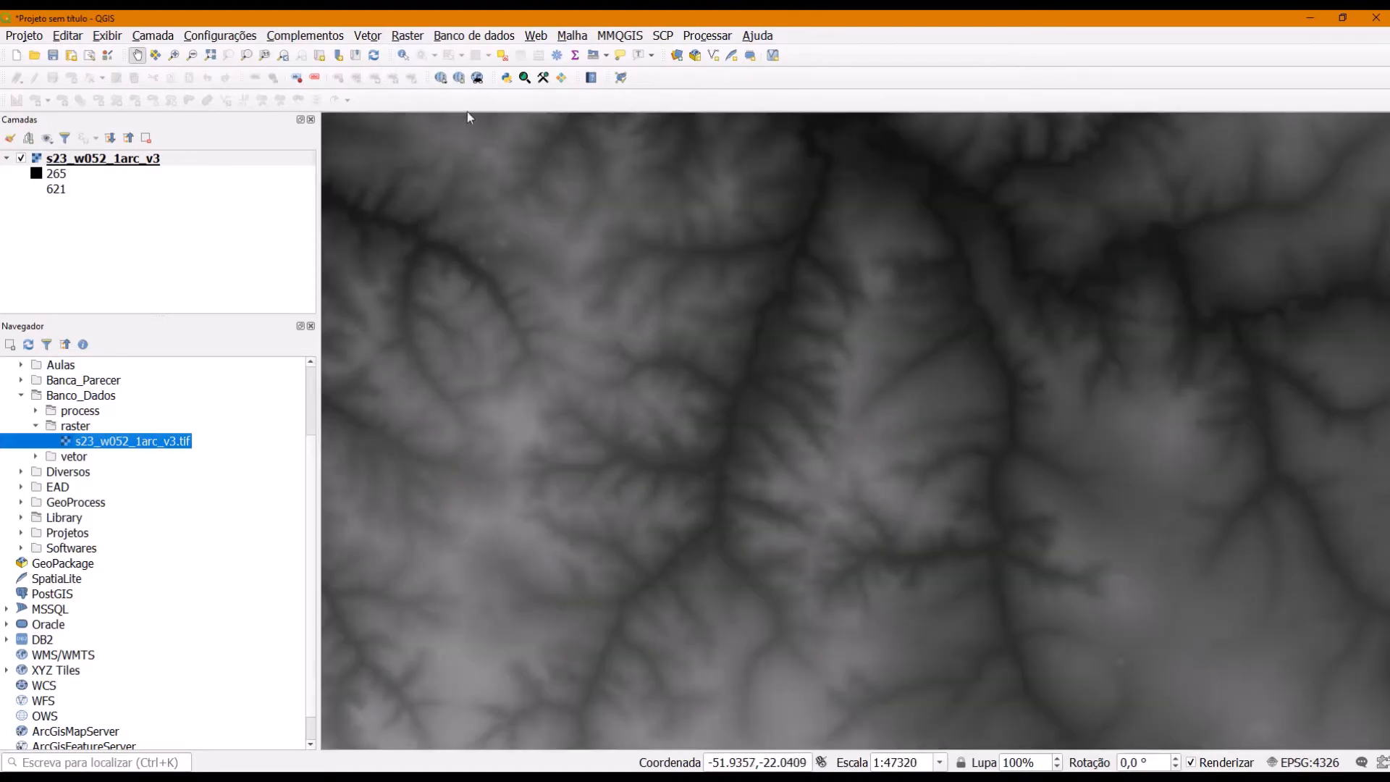
left_click_drag(486, 221, 551, 312)
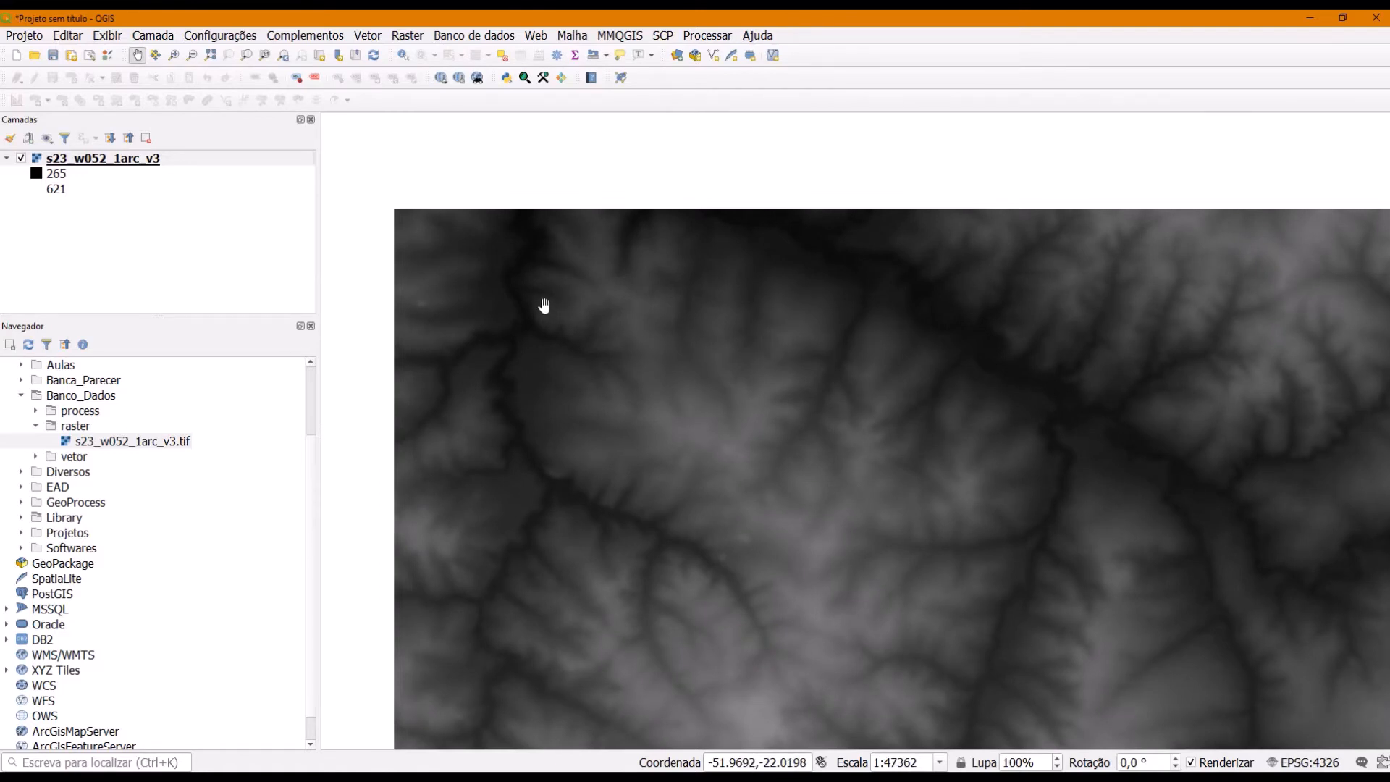
left_click(403, 56)
left_click(450, 271)
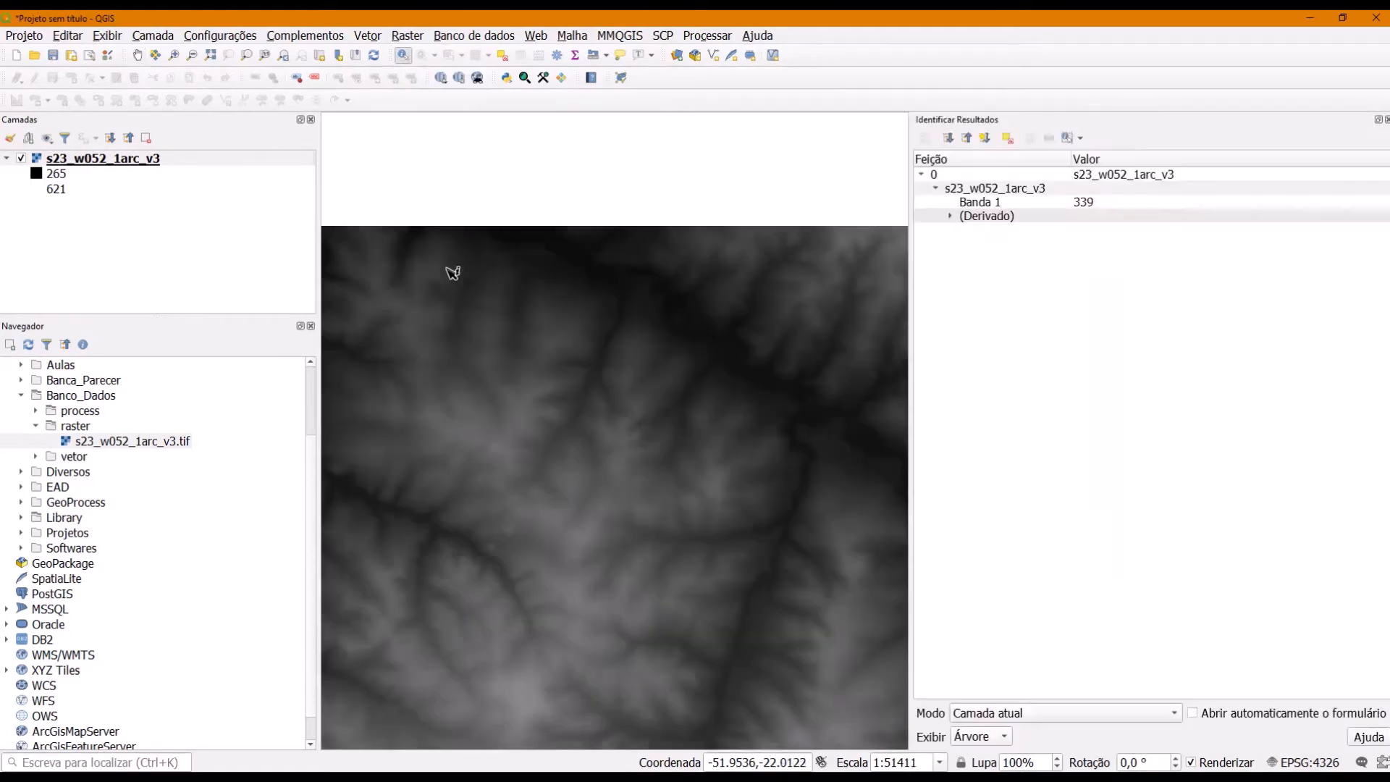
left_click(676, 310)
left_click(854, 370)
left_click(798, 493)
left_click(561, 511)
left_click(521, 440)
left_click(793, 530)
left_click(799, 510)
left_click(1386, 120)
Add setores_censitario_pp_urbano.shp from the process/area_estudo folder over the full extent of the elevation raster
right_click(142, 163)
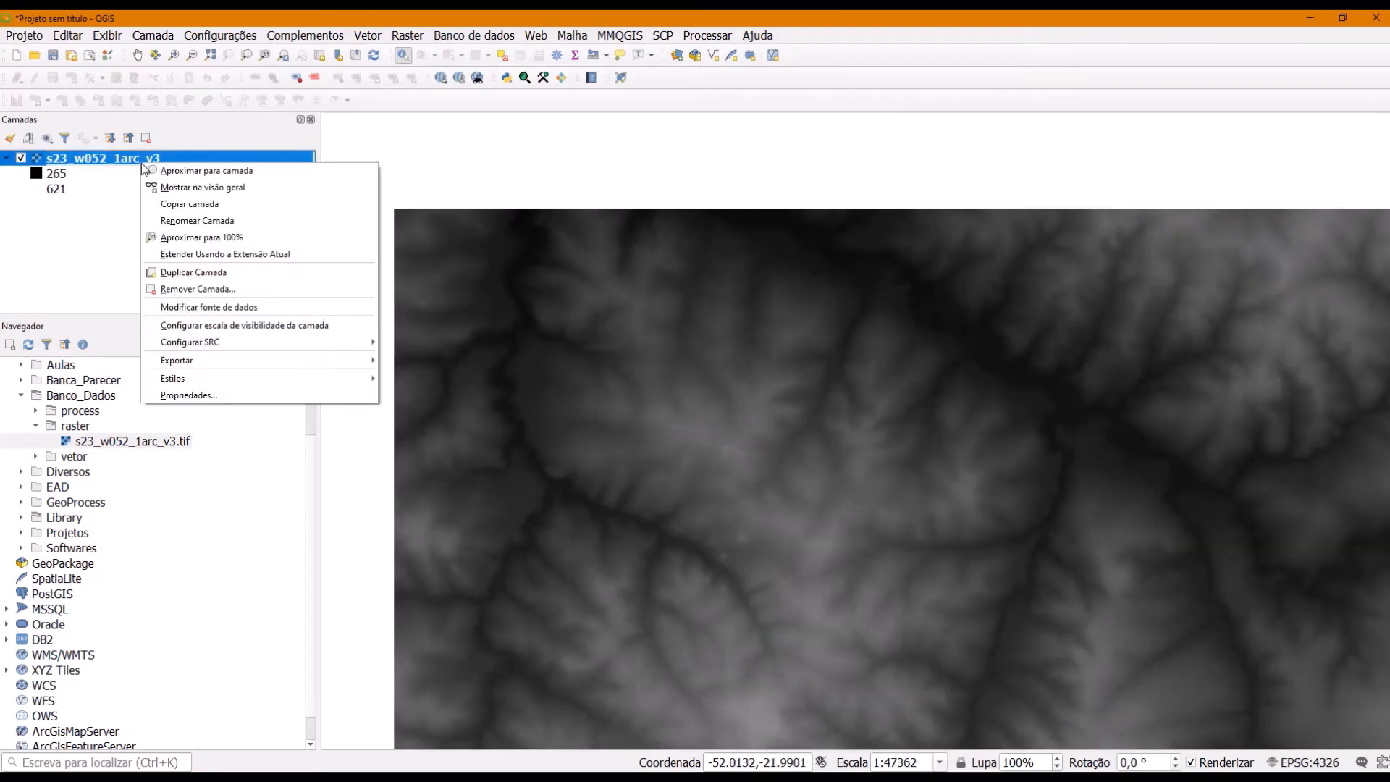
left_click(183, 172)
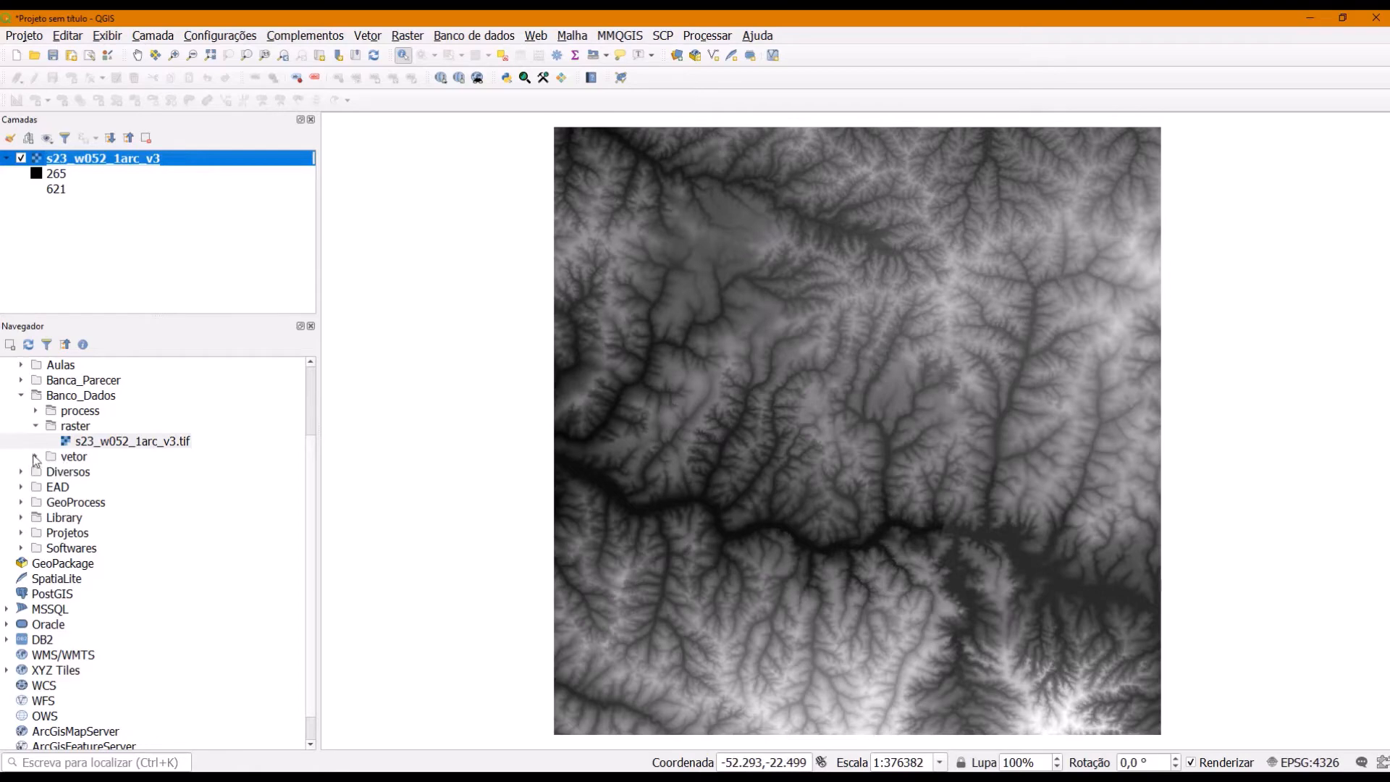
left_click(36, 411)
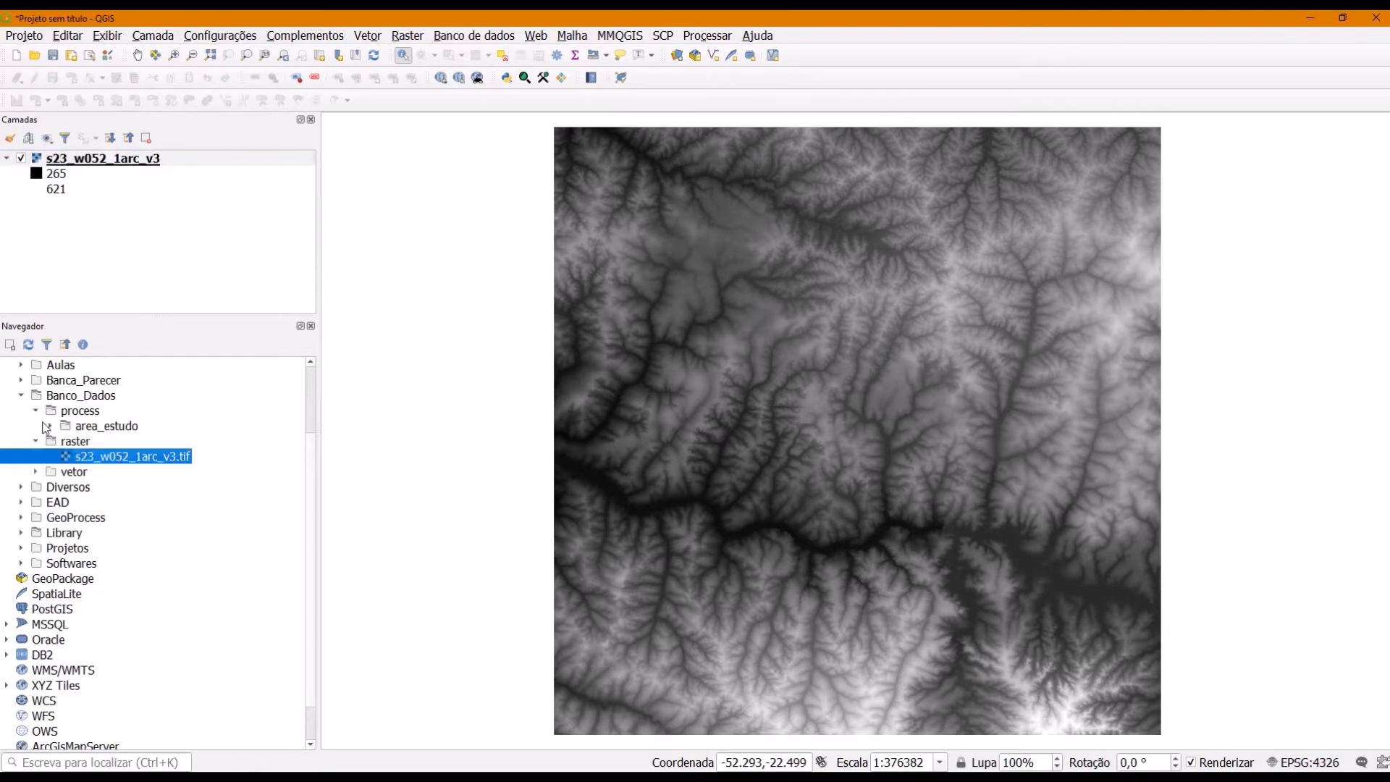
left_click(49, 427)
mouse_move(255, 487)
left_mouse_down()
mouse_move(192, 491)
mouse_move(858, 416)
left_mouse_up()
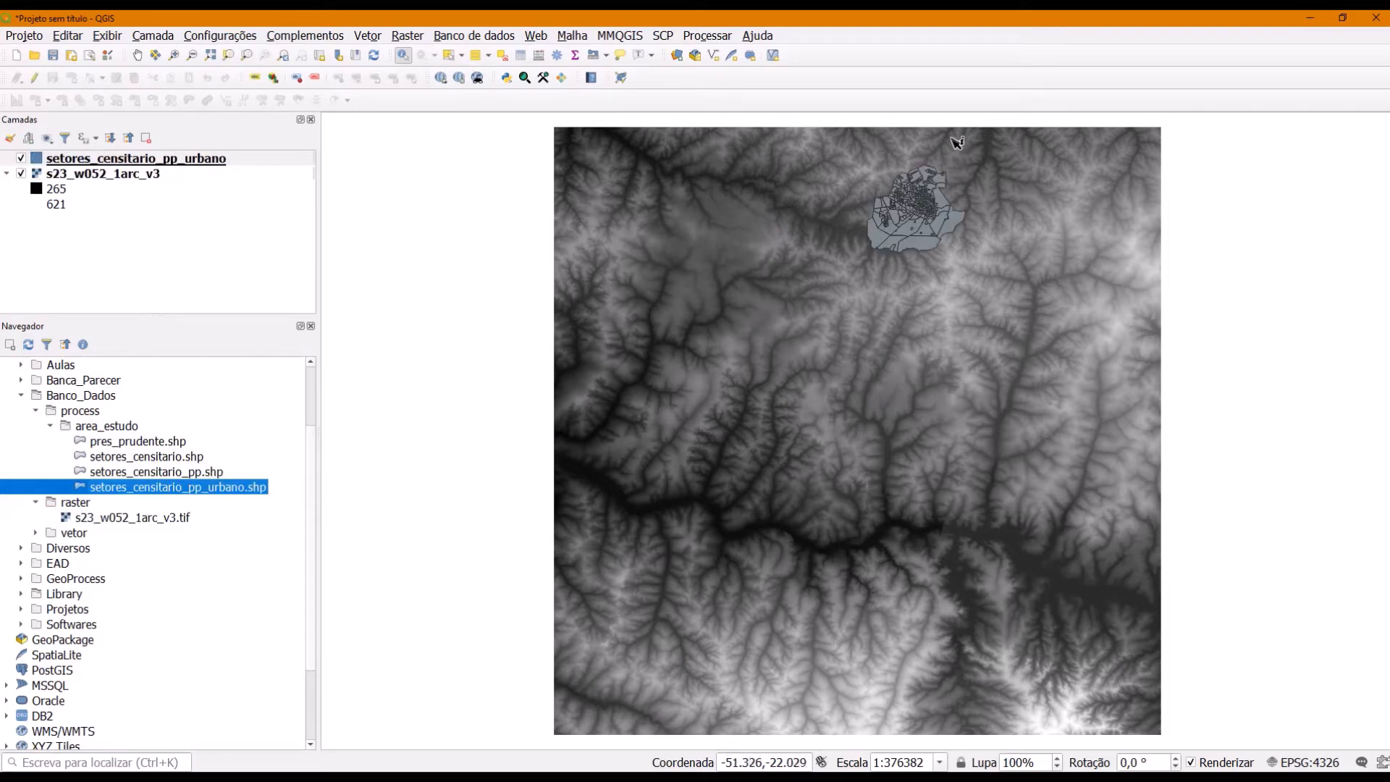
Examine the urban census sectors up close against the elevation raster, hiding and showing the setores_censitario_pp_urbano layer
left_click(174, 56)
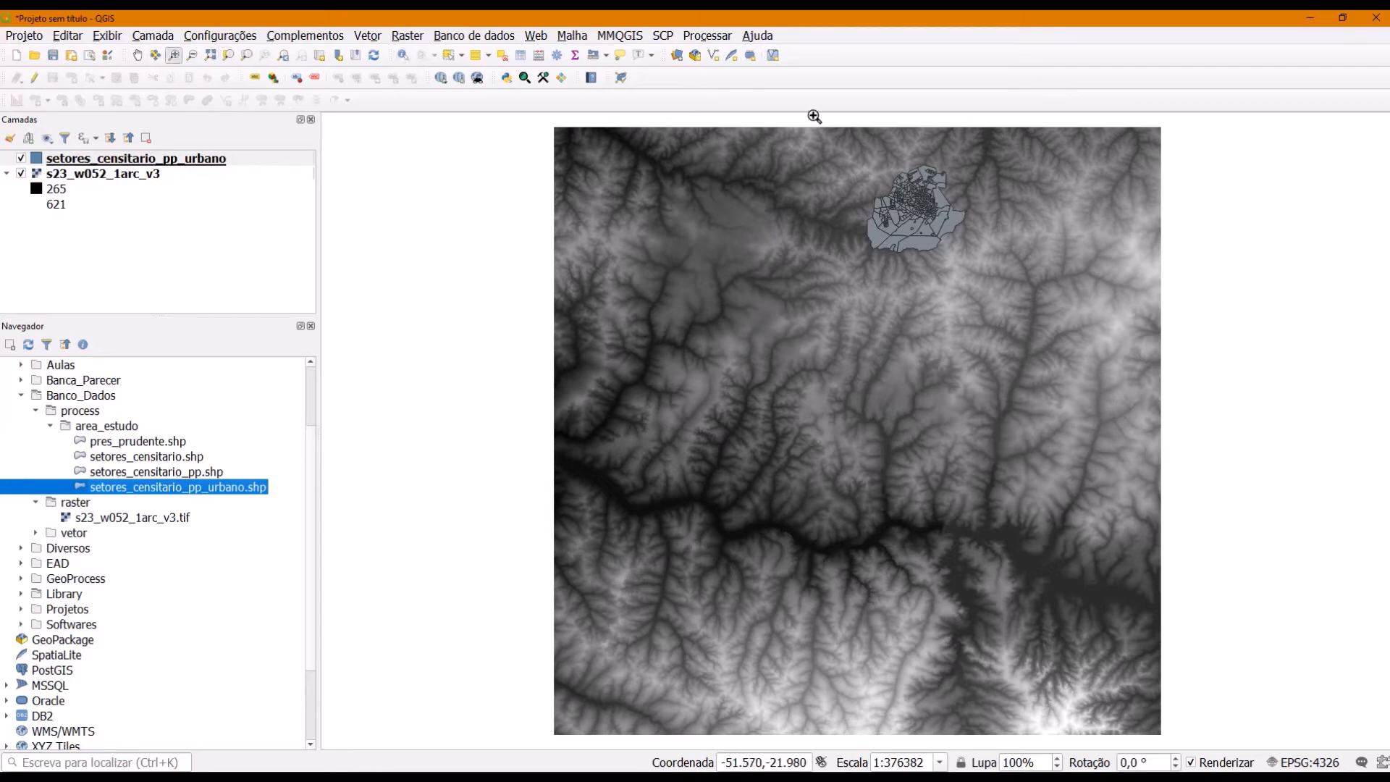
left_click_drag(778, 118, 1093, 332)
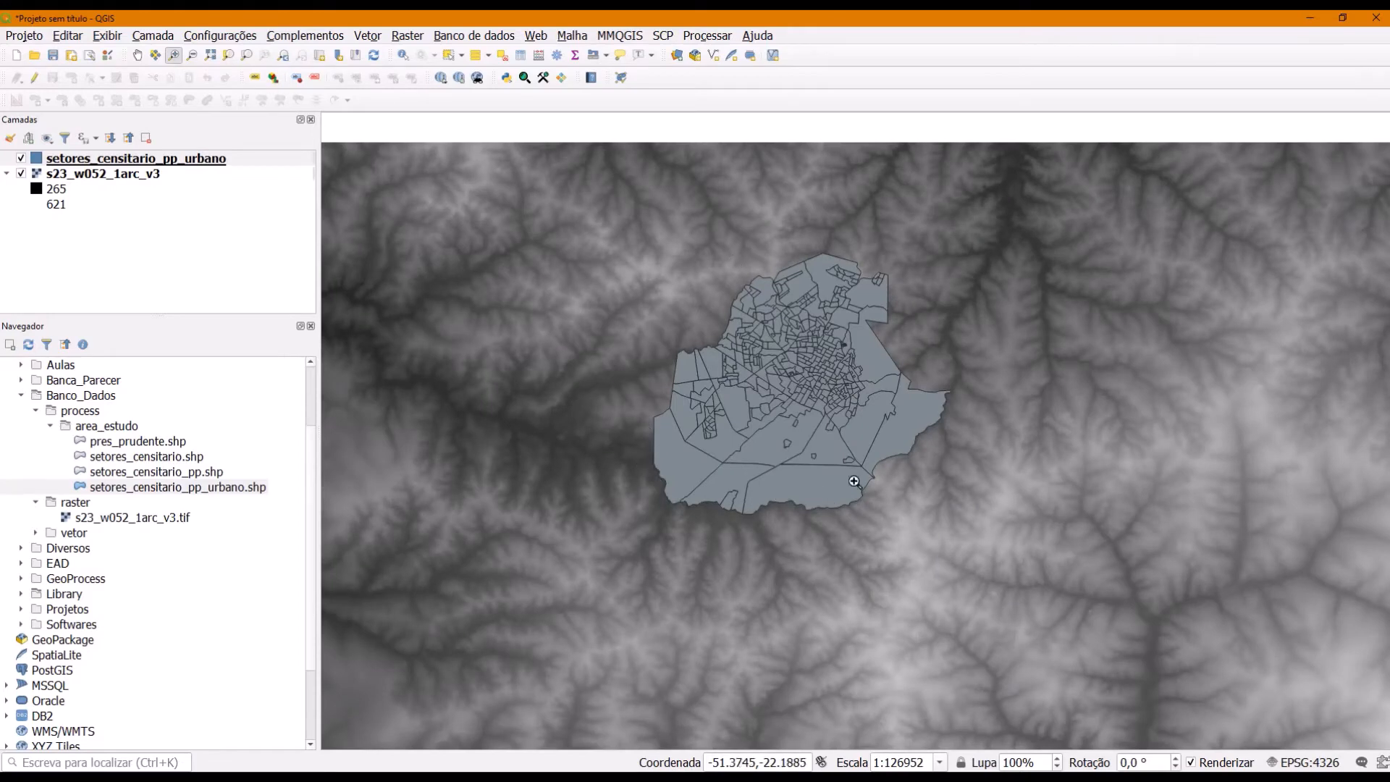
left_click(22, 158)
left_click(22, 158)
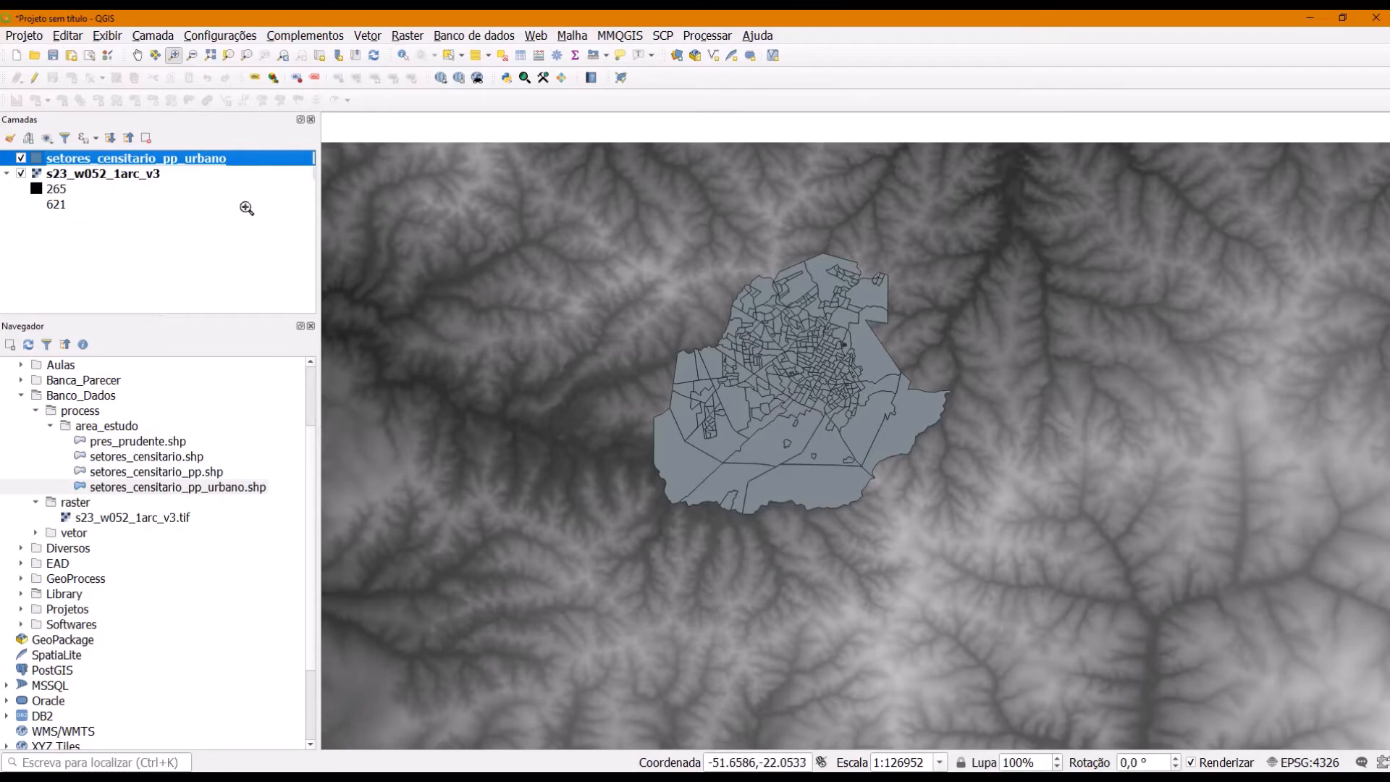
Check the coordinate reference system of the s23_w052_1arc_v3 raster in its layer properties and close them
left_click(118, 178)
right_click(90, 173)
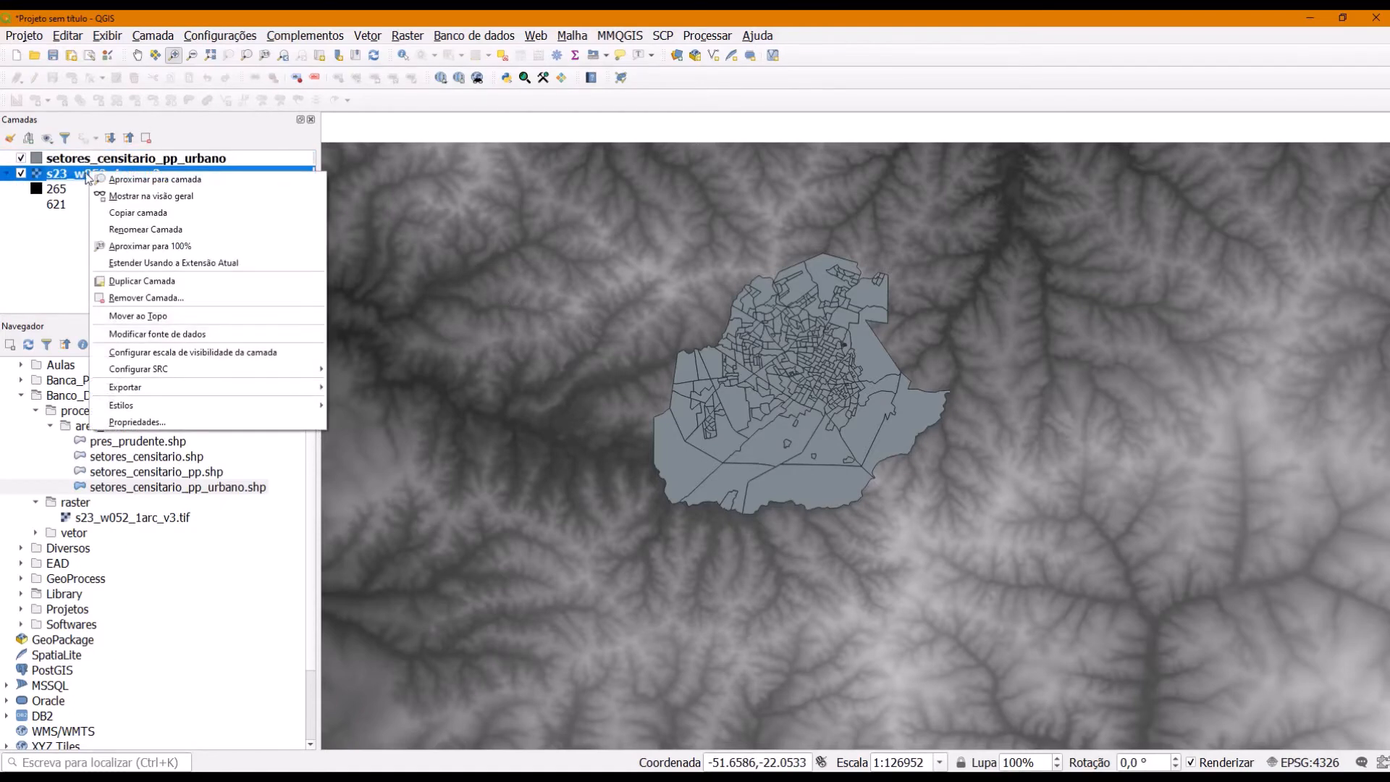
left_click(195, 425)
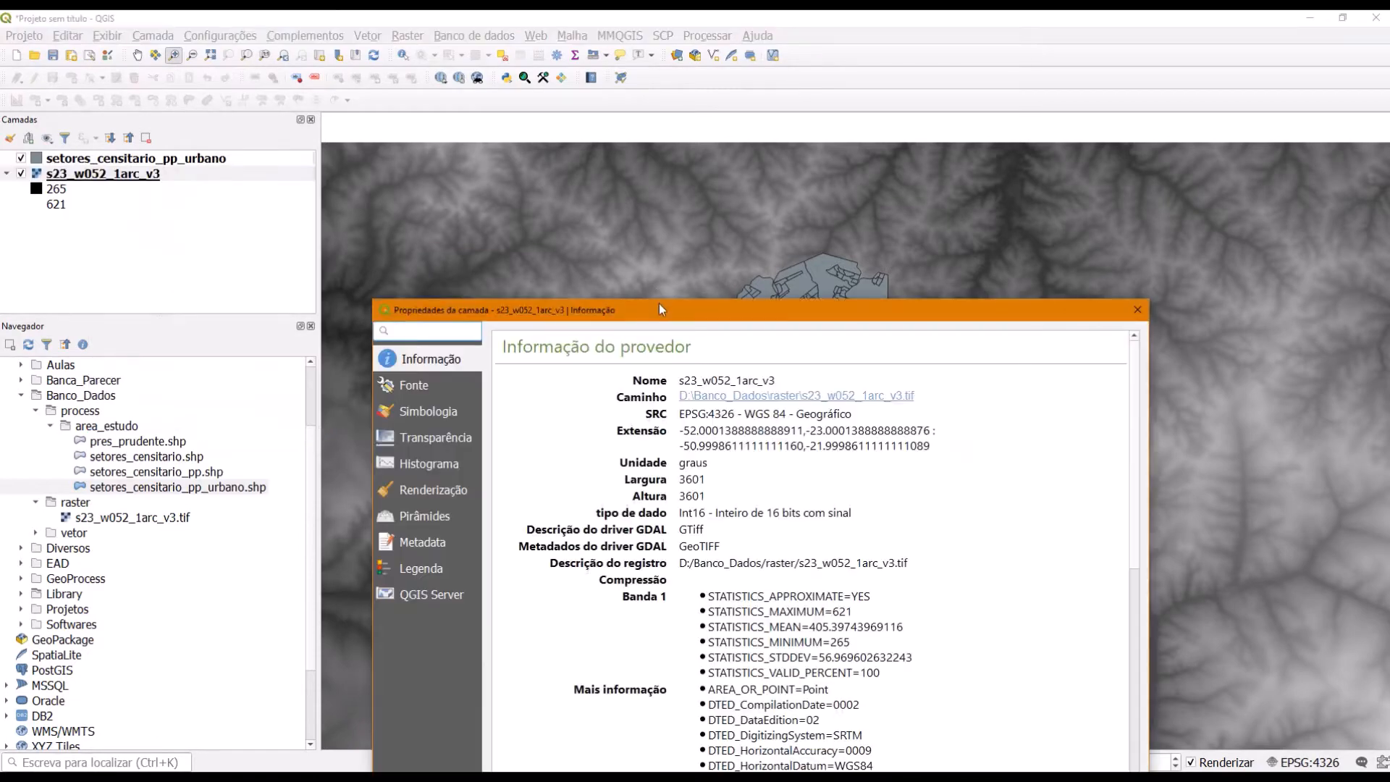
left_click_drag(659, 310, 618, 152)
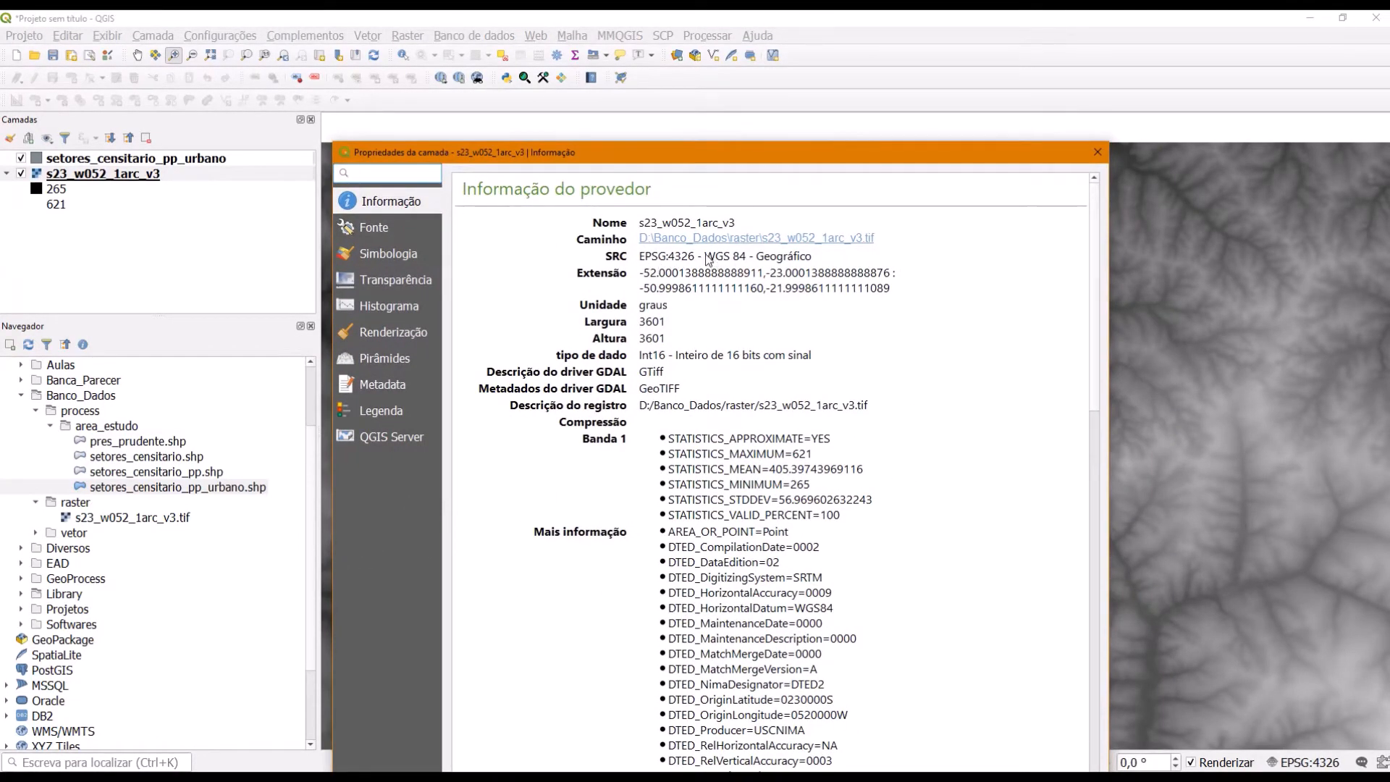
left_click_drag(705, 257, 748, 262)
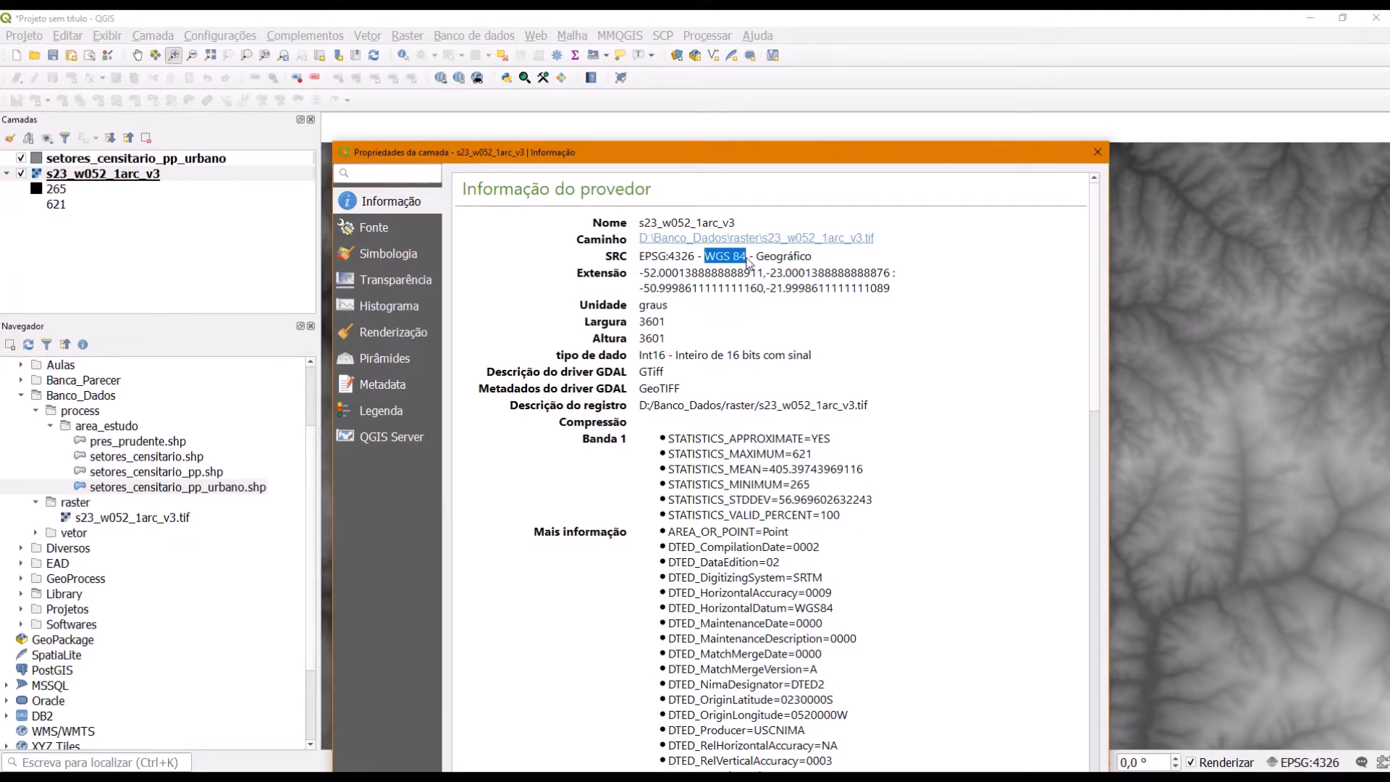
left_click(1098, 153)
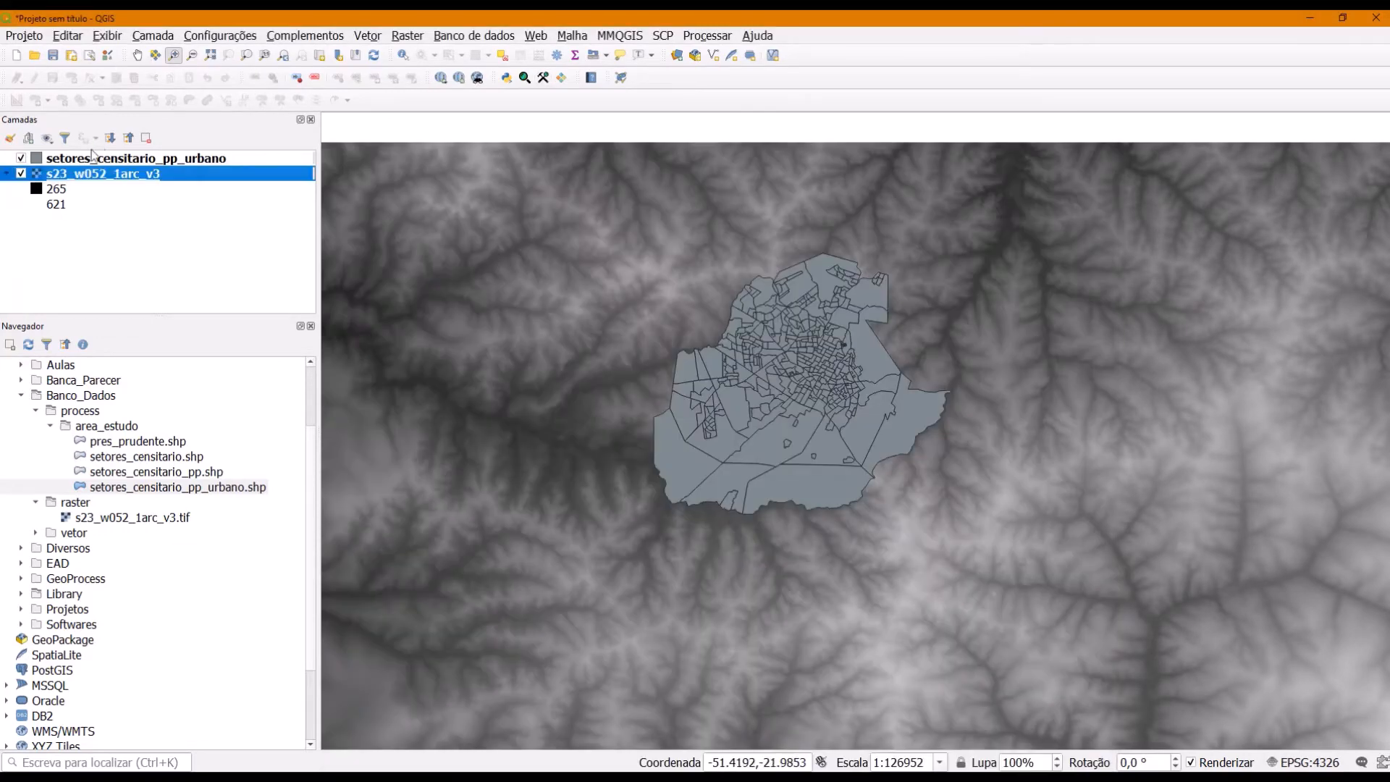
Check the coordinate reference system of the setores_censitario_pp_urbano layer in its properties and close them
right_click(87, 159)
left_click(188, 441)
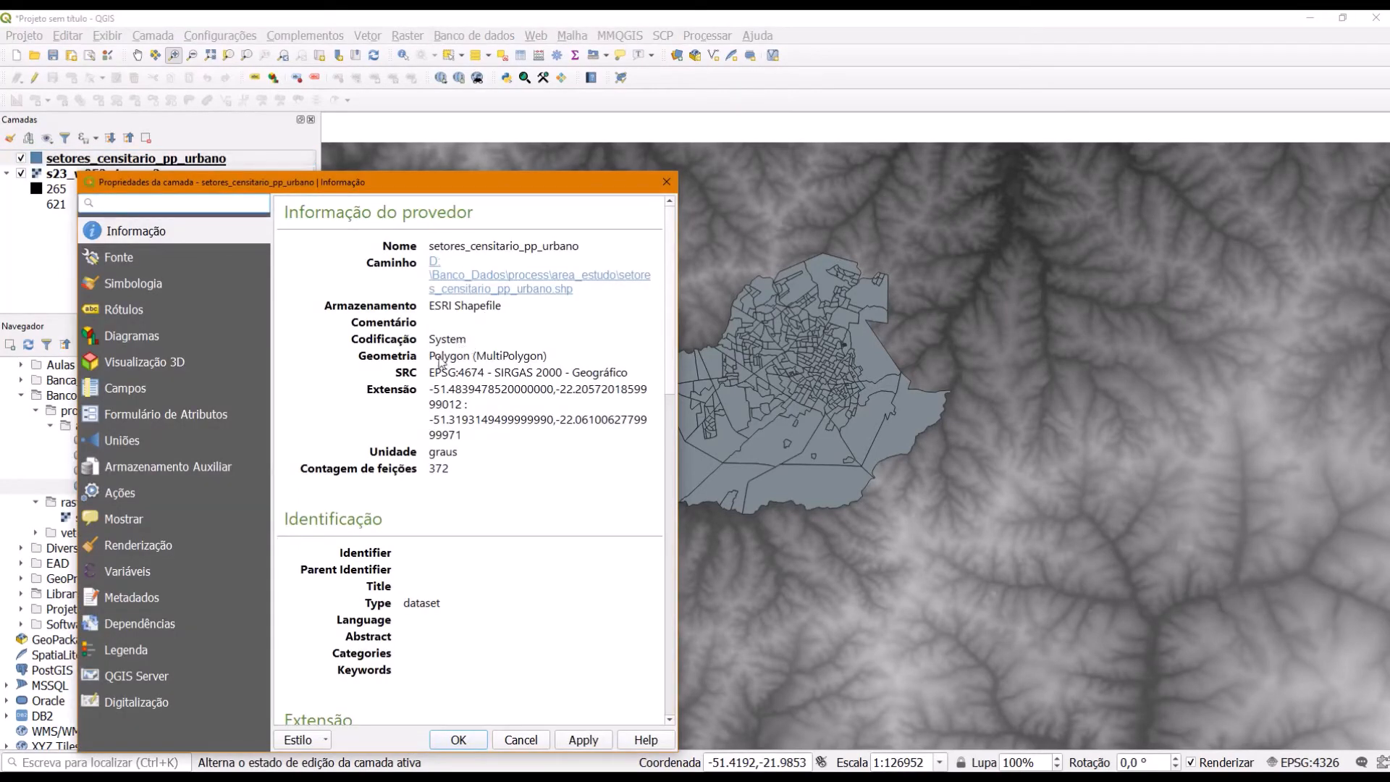
left_click_drag(499, 375, 568, 374)
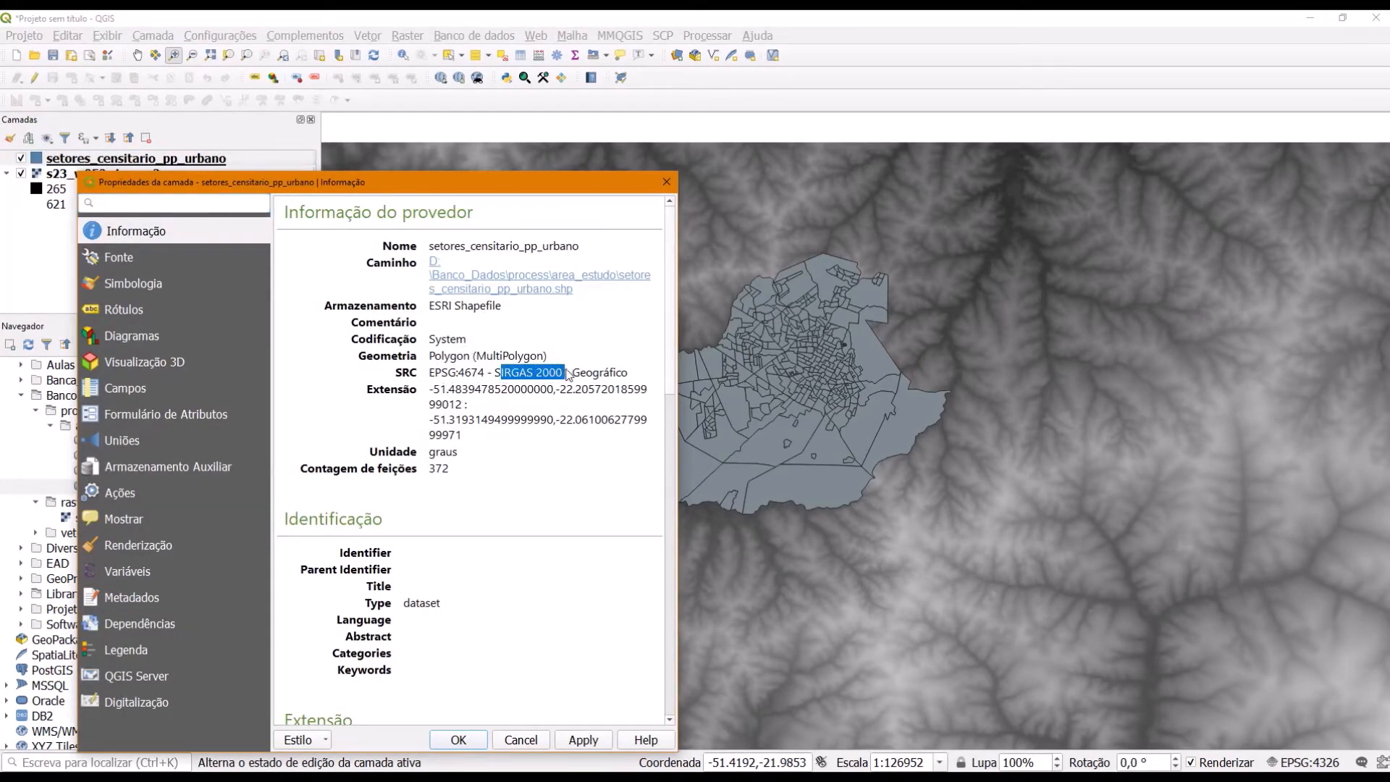
left_click(497, 377)
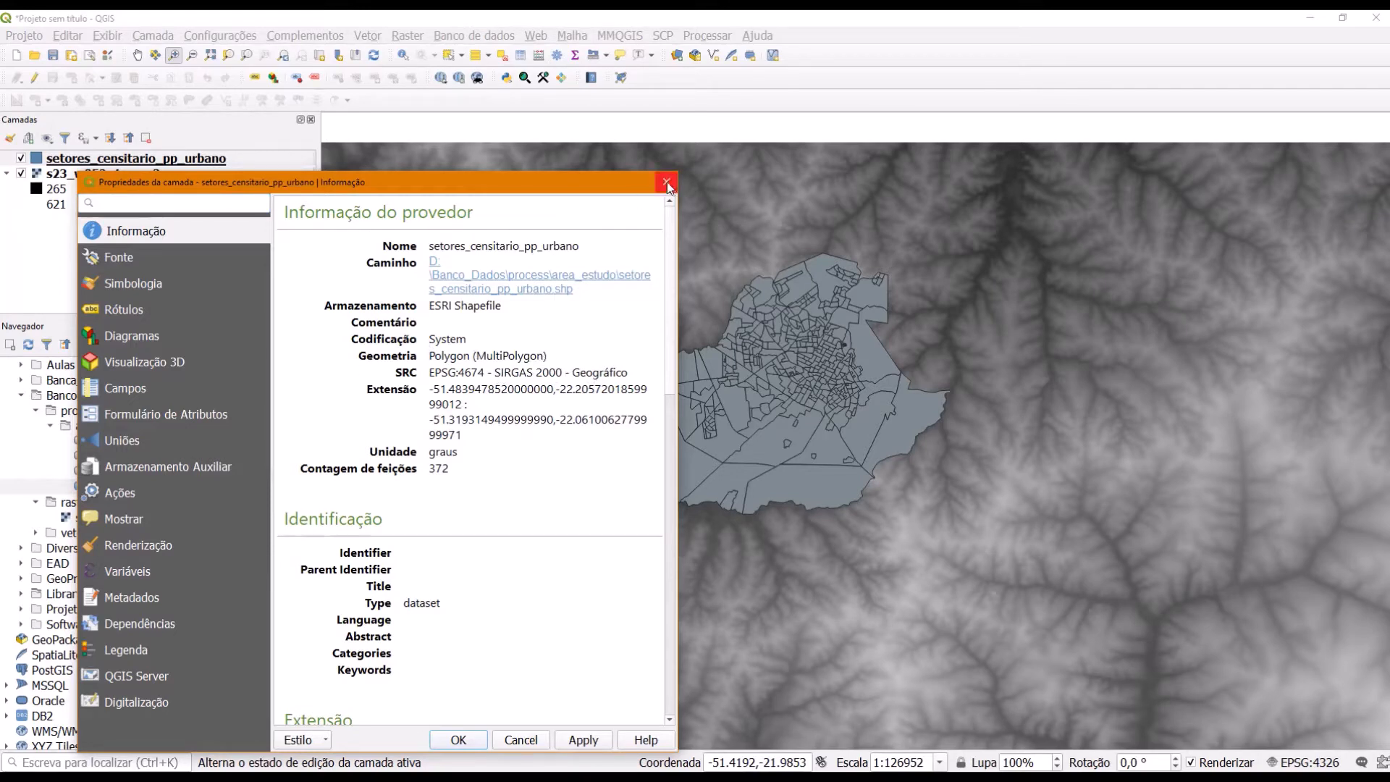
left_click(665, 182)
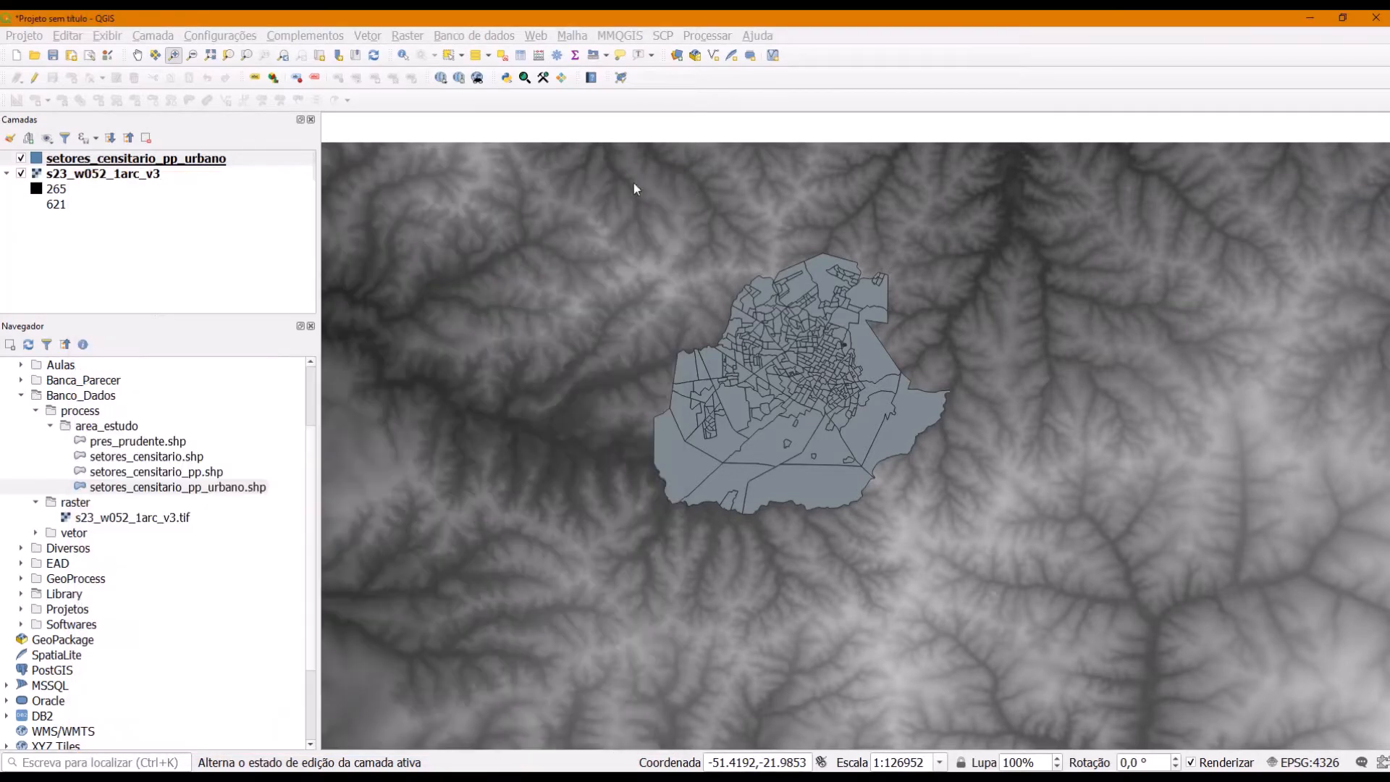
left_click(120, 180)
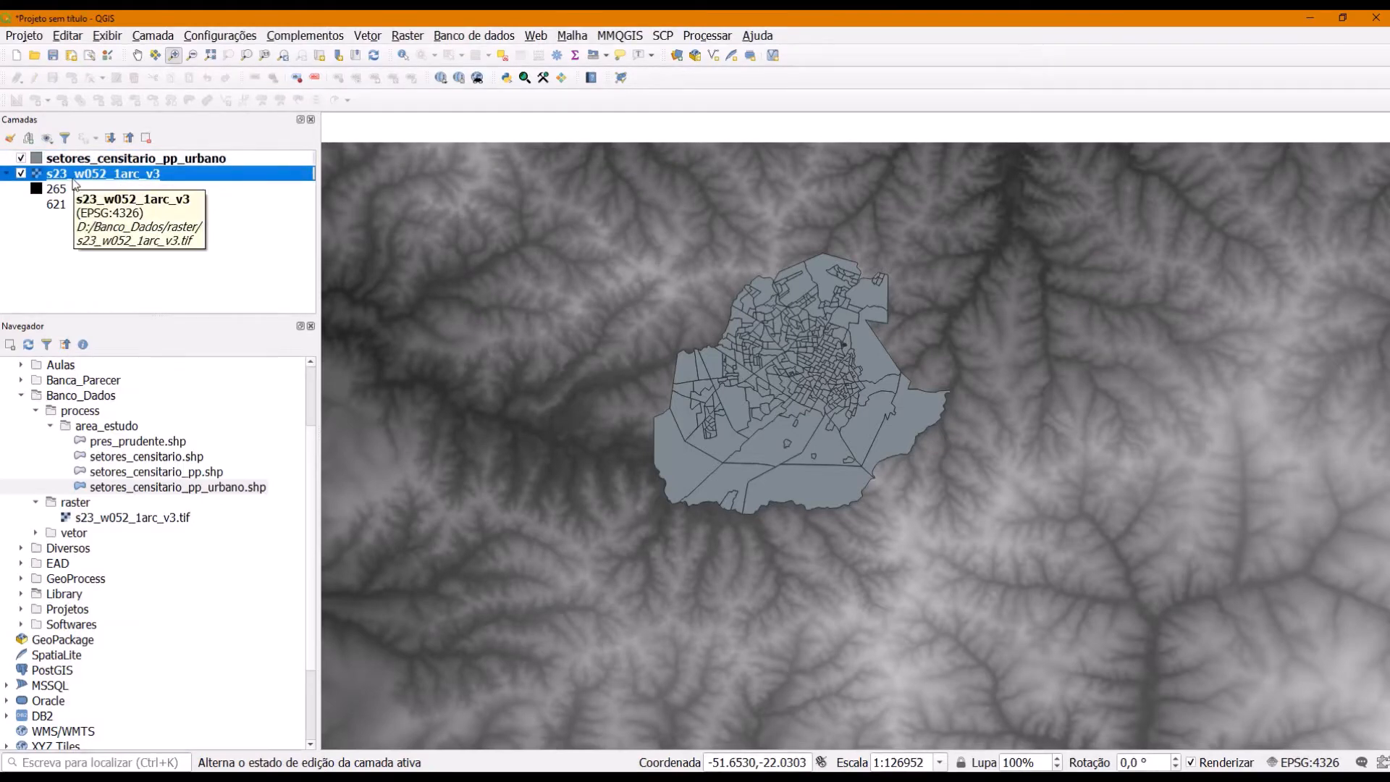
left_click(63, 159)
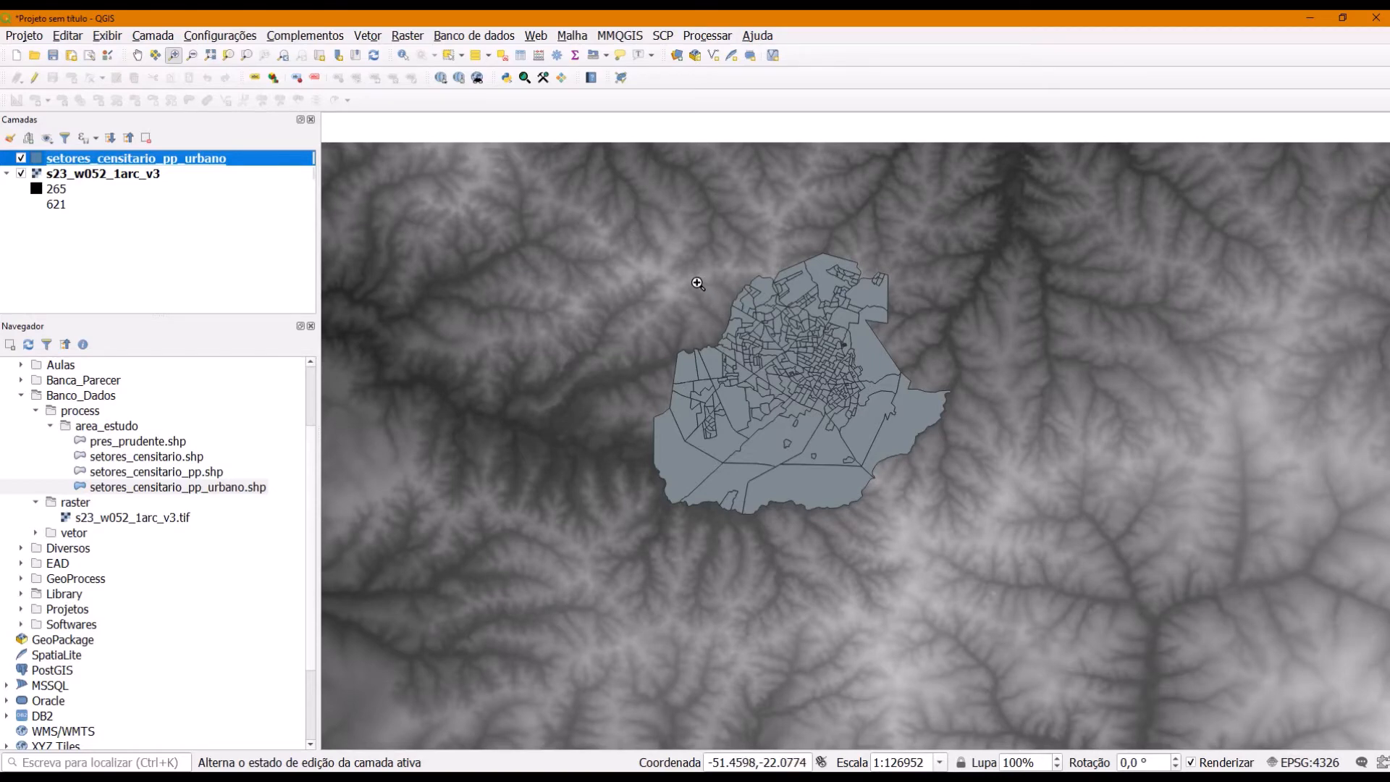
left_click(160, 205)
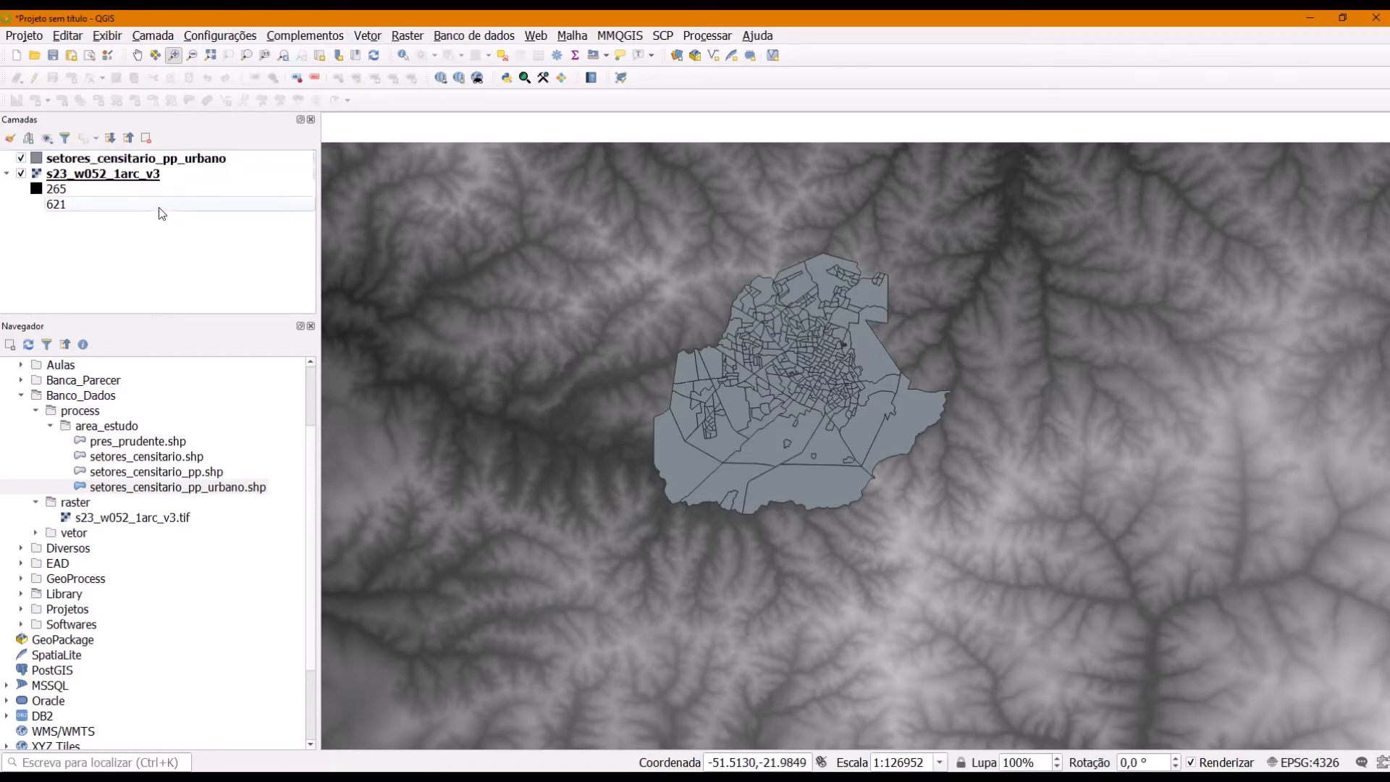
Start the raster reprojection tool for s23_w052_1arc_v3 and set the source CRS to the project CRS (EPSG:4326 - WGS 84)
left_click(121, 175)
left_click(405, 36)
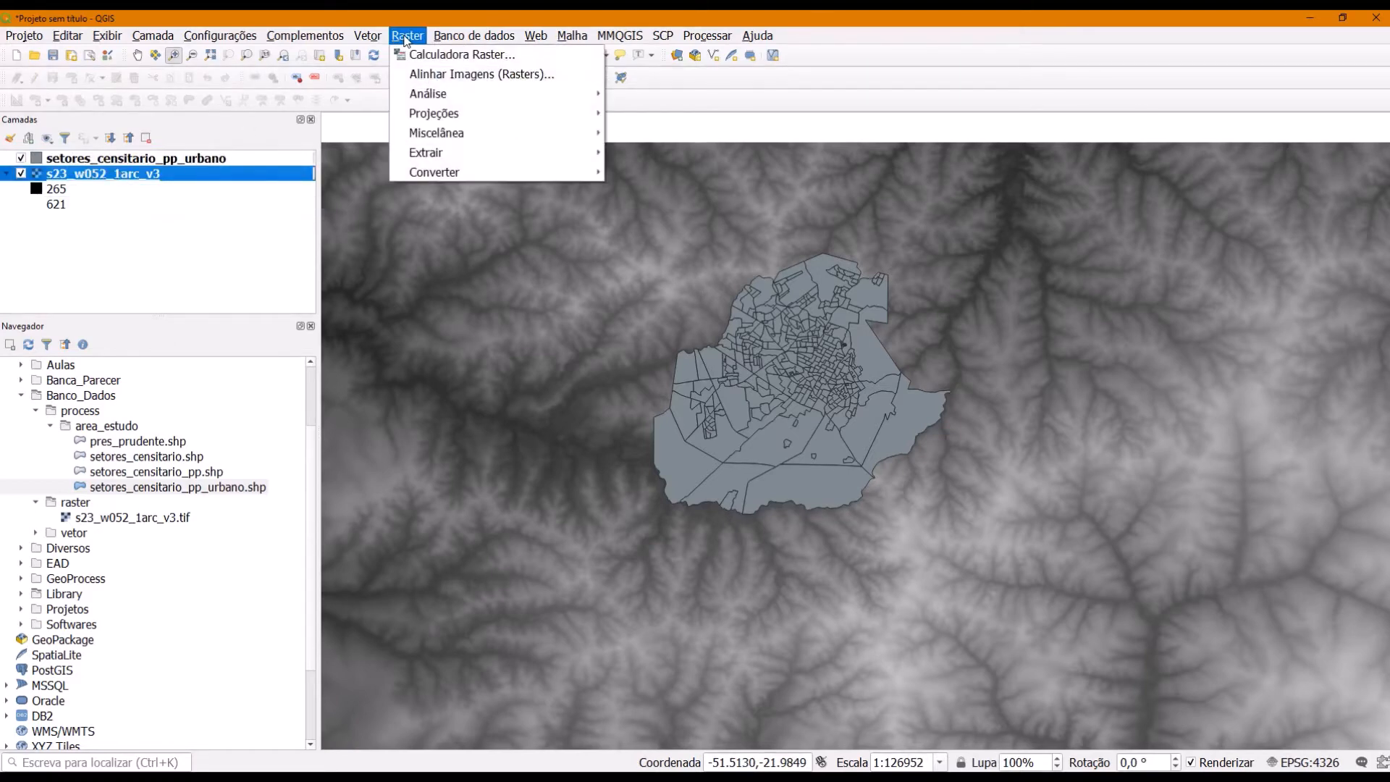
mouse_move(572, 113)
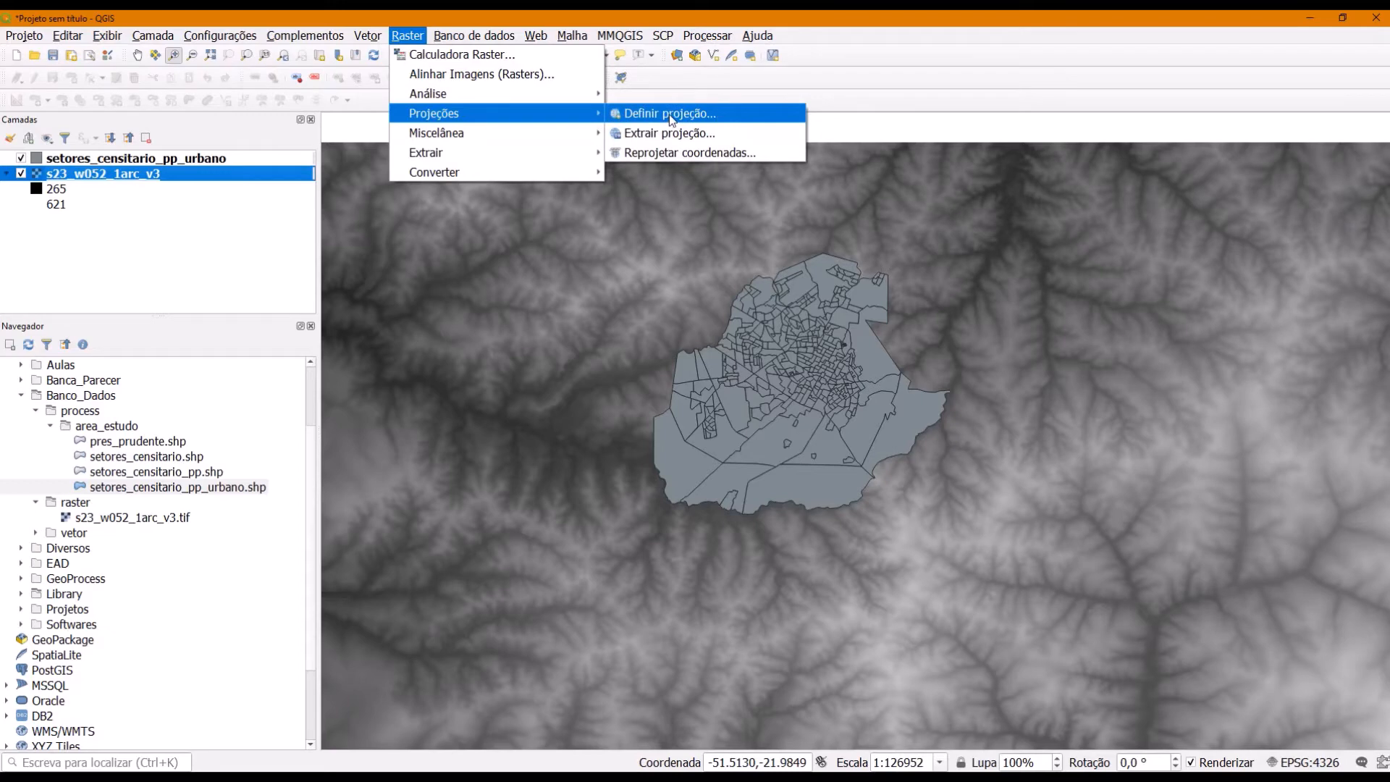
left_click(696, 154)
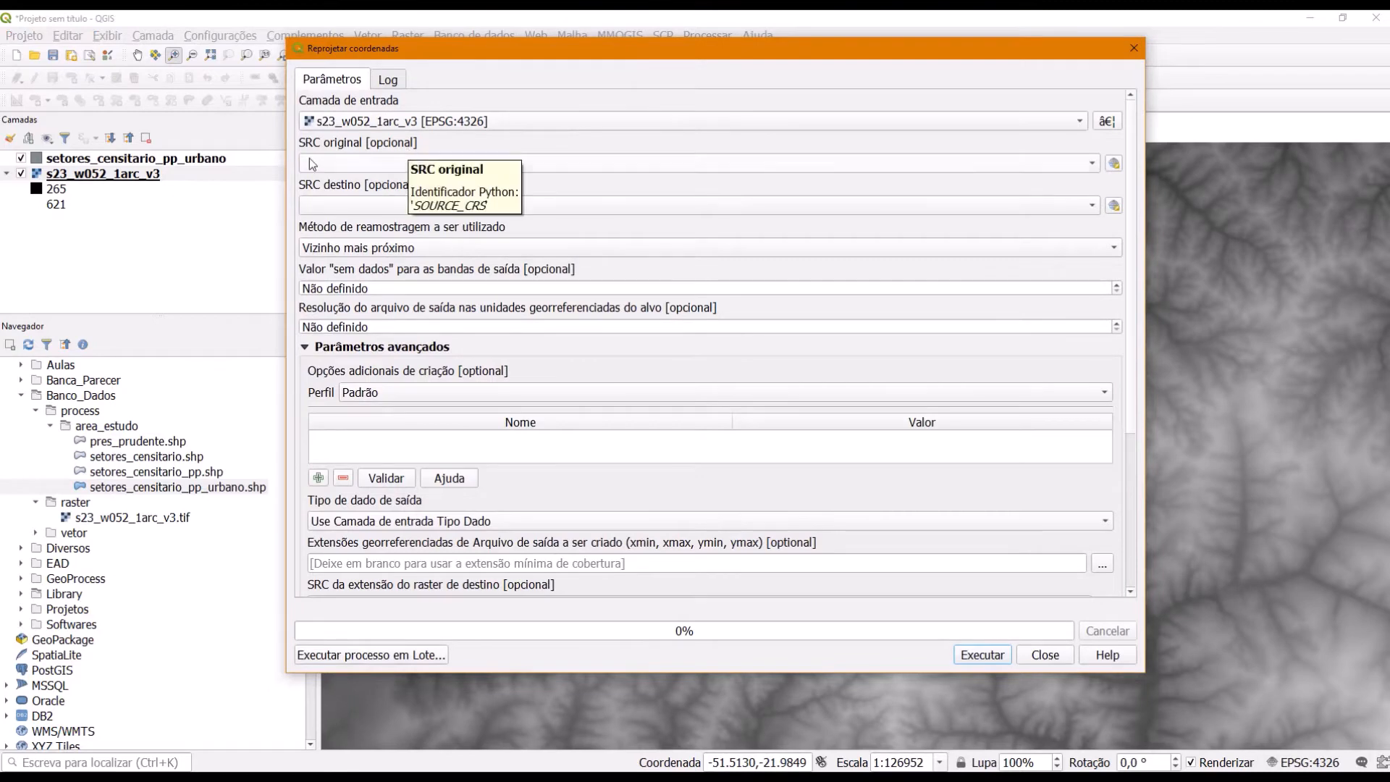
left_click(1010, 172)
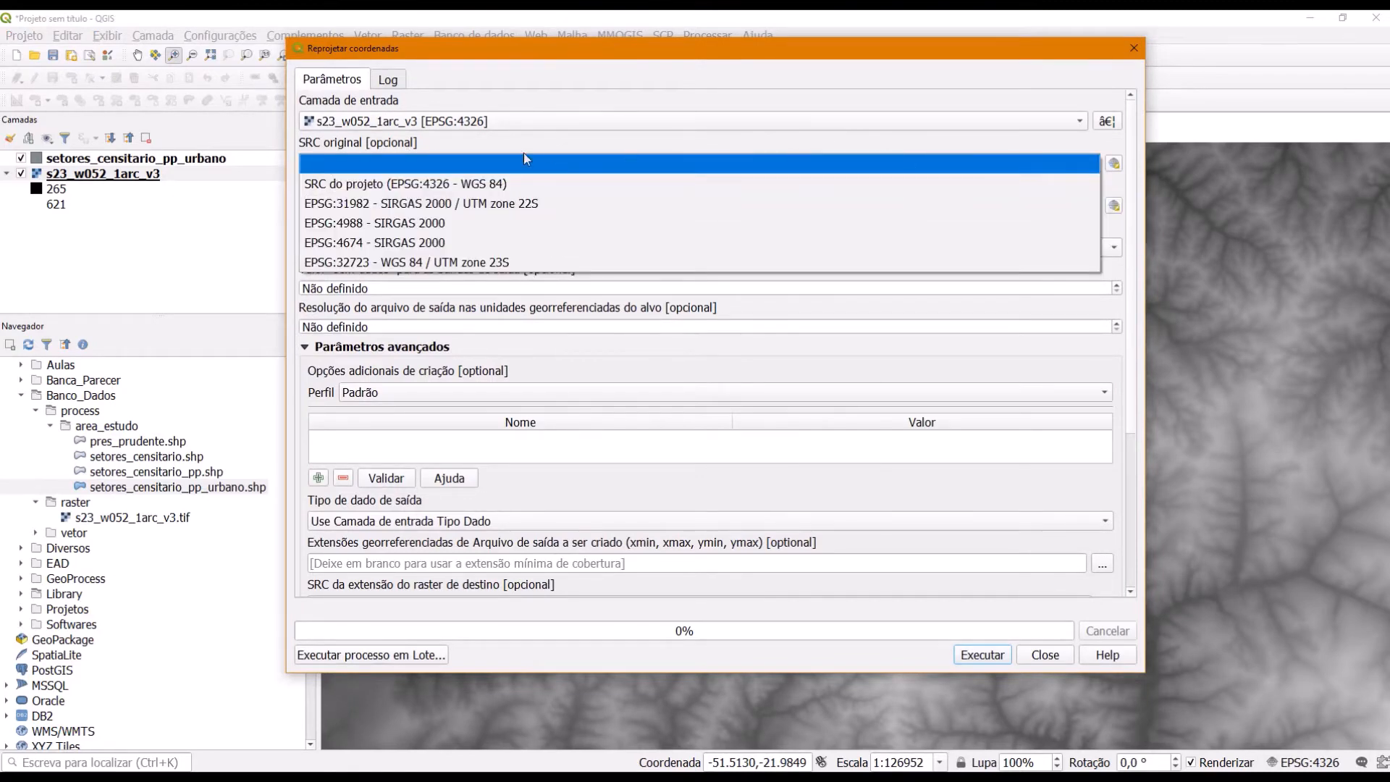
left_click(439, 191)
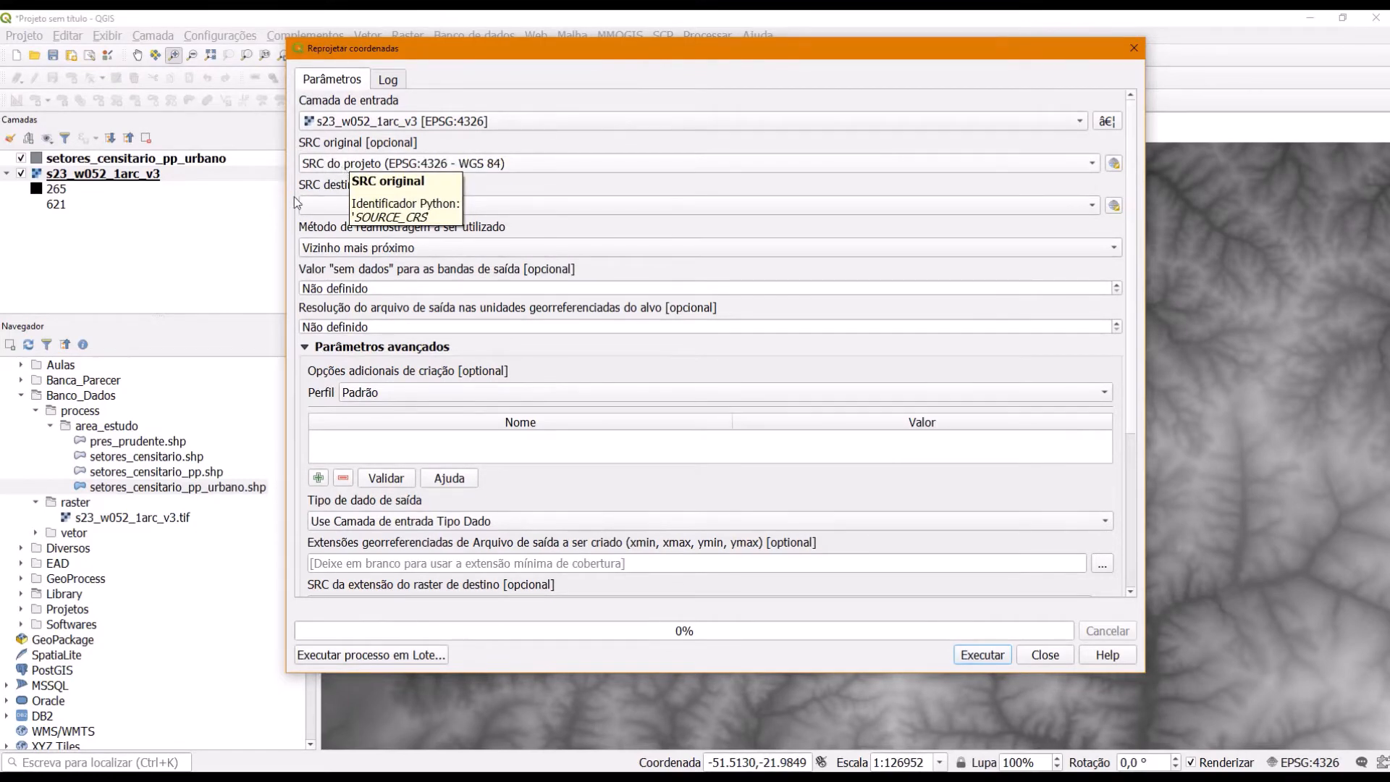
Set the reprojection's target CRS to EPSG:31982 - SIRGAS 2000 / UTM zone 22S, filtering the coordinate systems by "sirgas 2000 utm 22"
left_click(1085, 210)
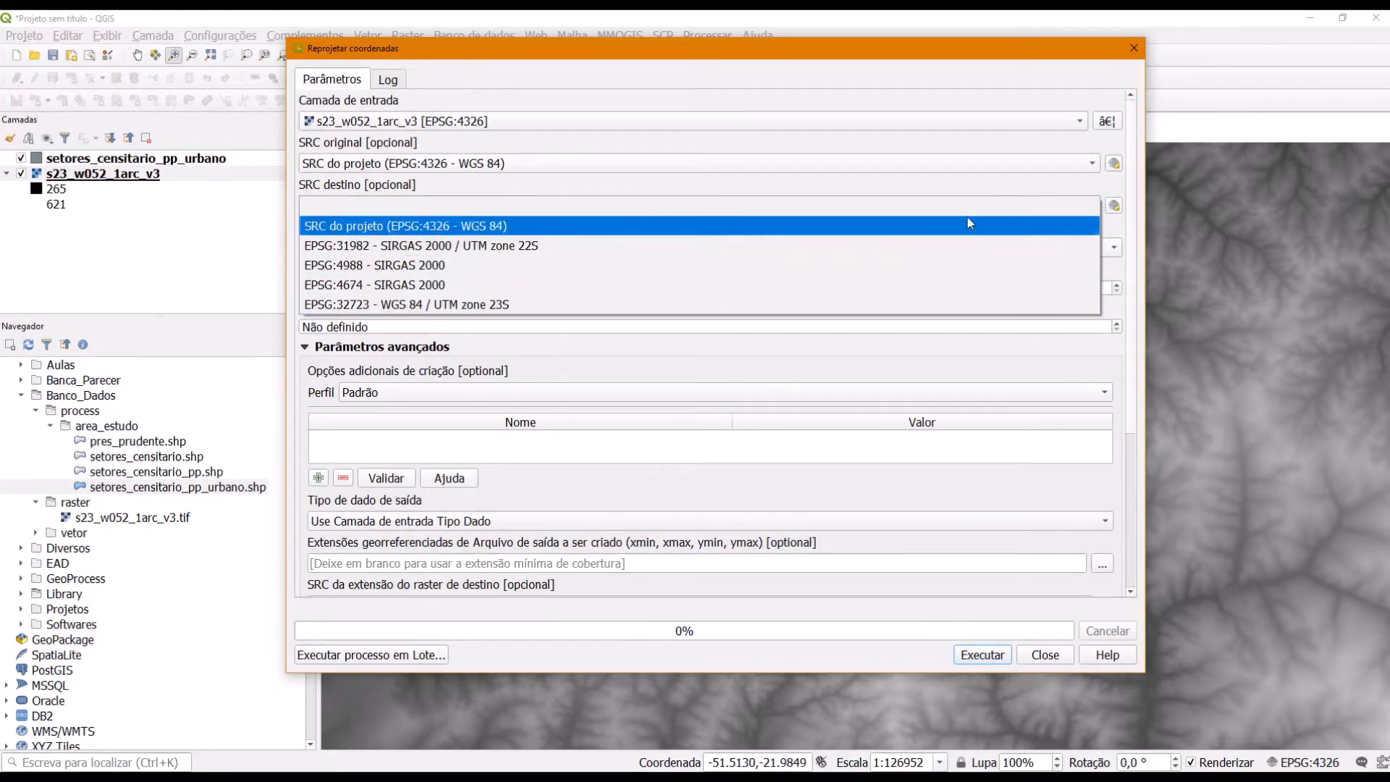
left_click(1114, 207)
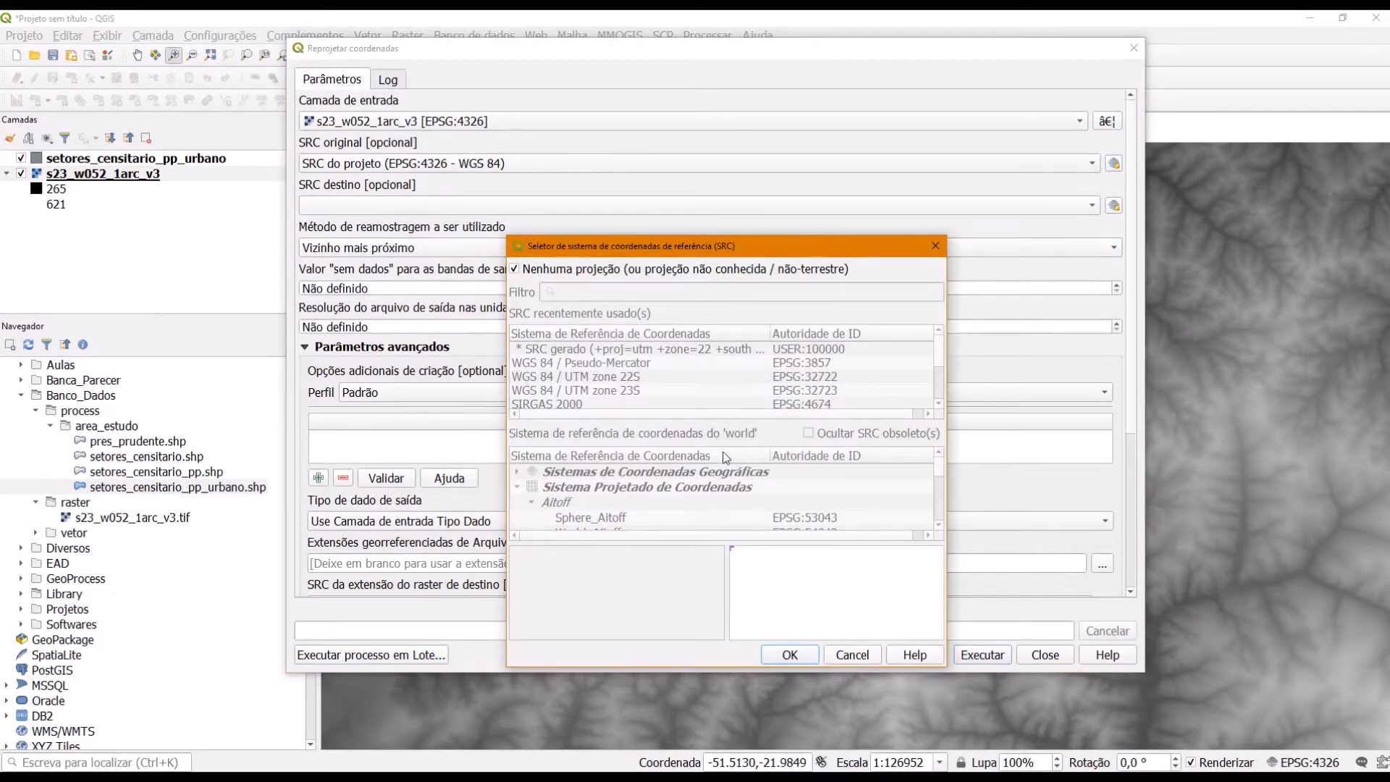
left_click_drag(698, 249, 683, 196)
left_click(500, 217)
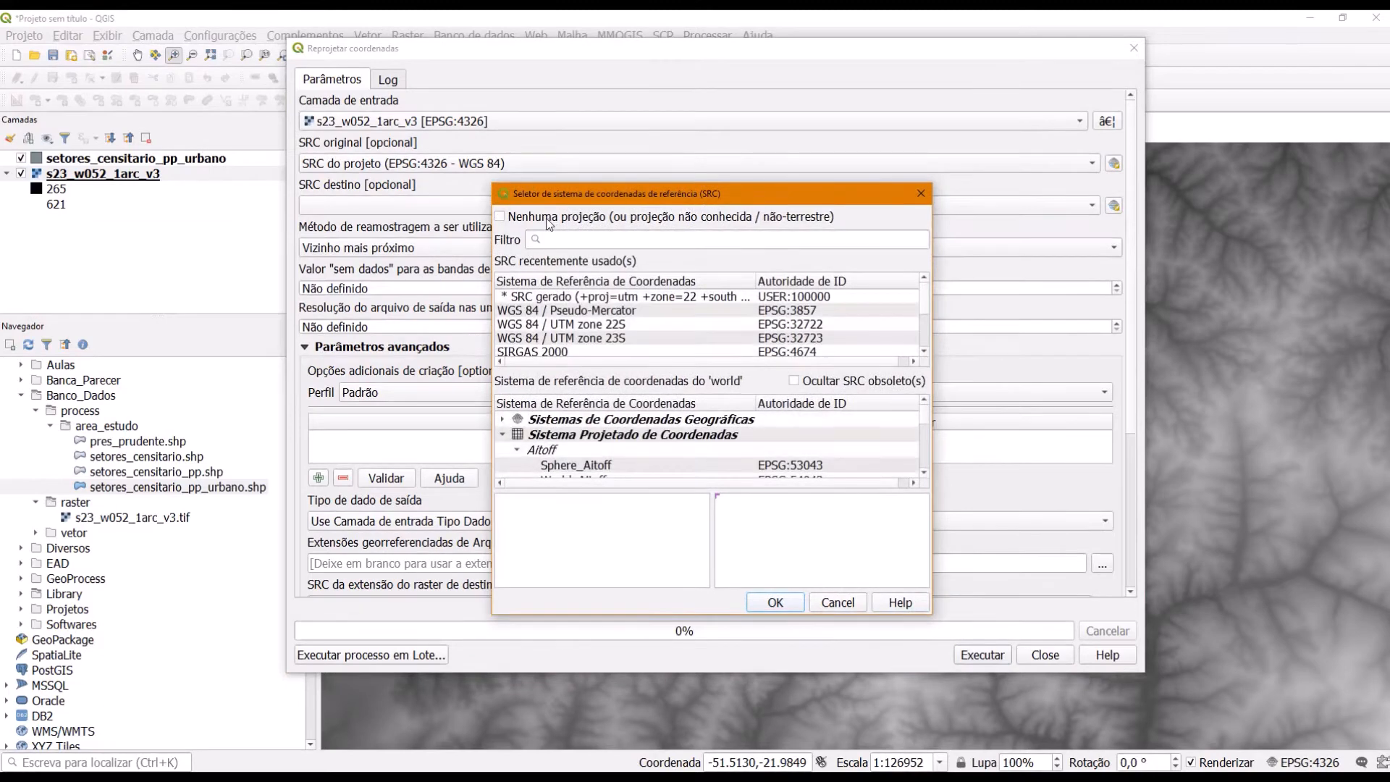
left_click(580, 246)
type("utm")
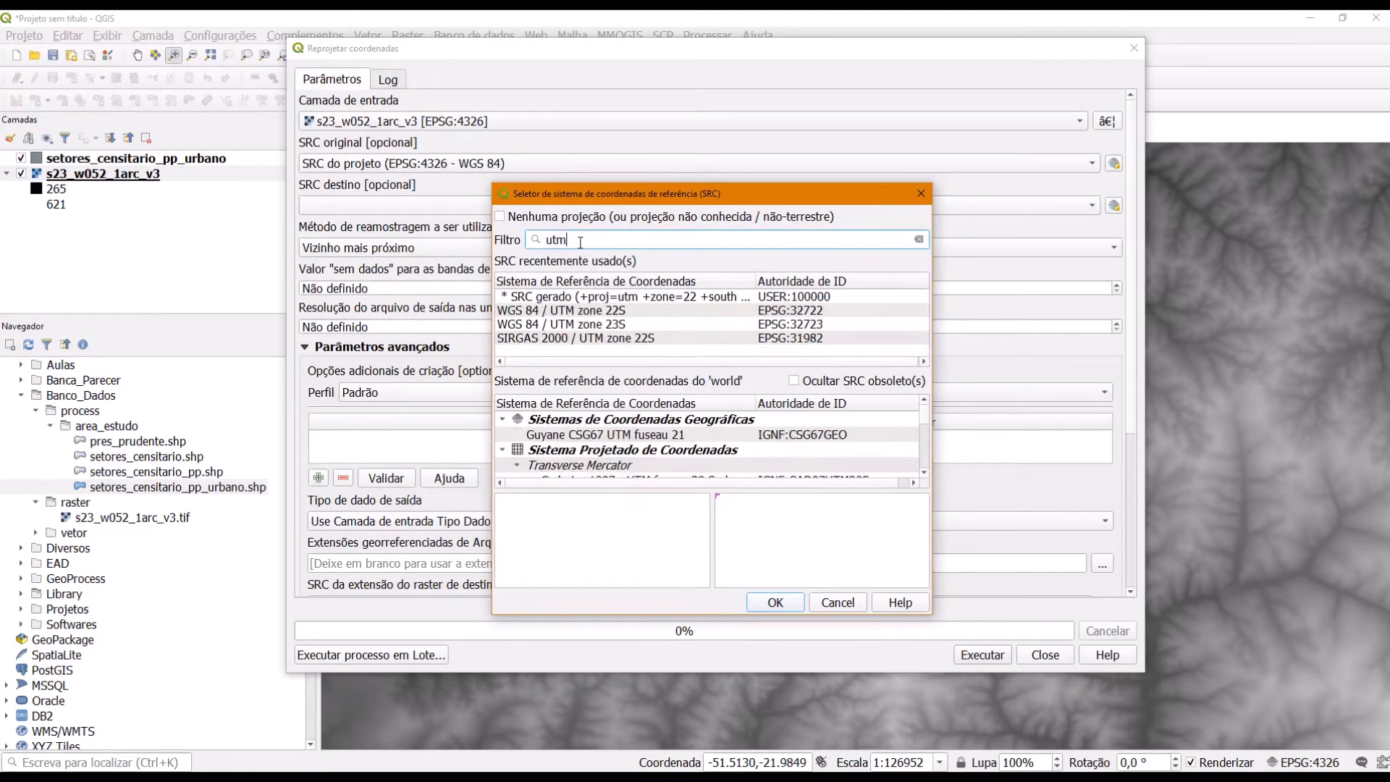
type(" 22")
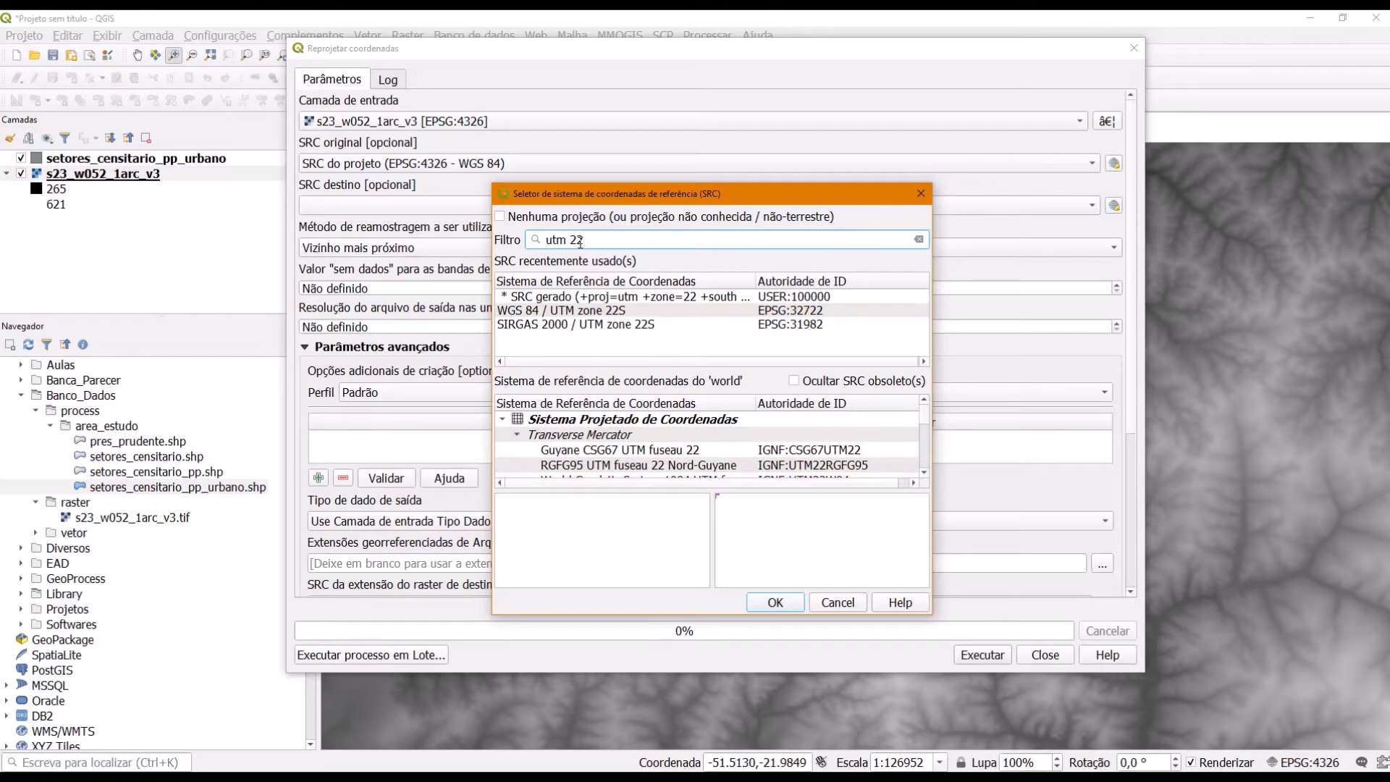
key("Home")
type("sirgas ")
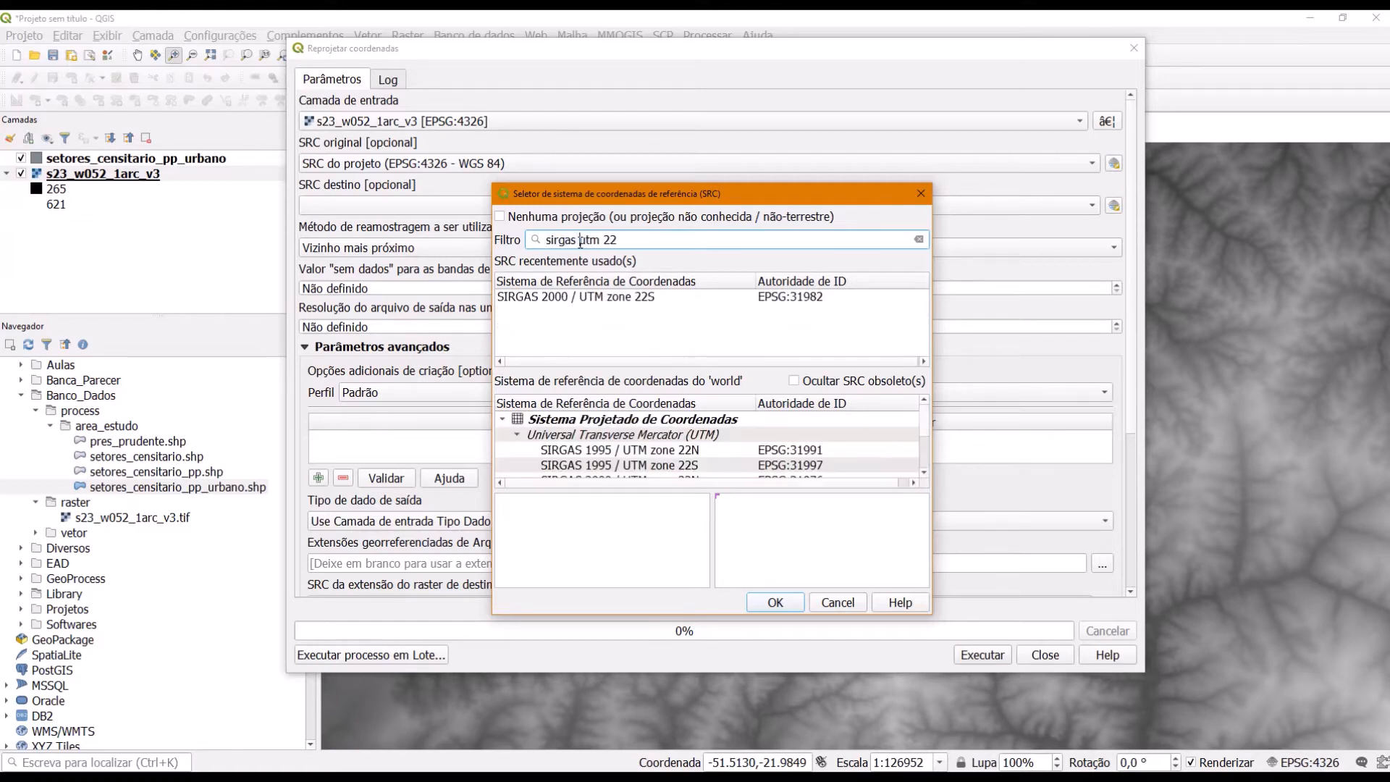
type("2000")
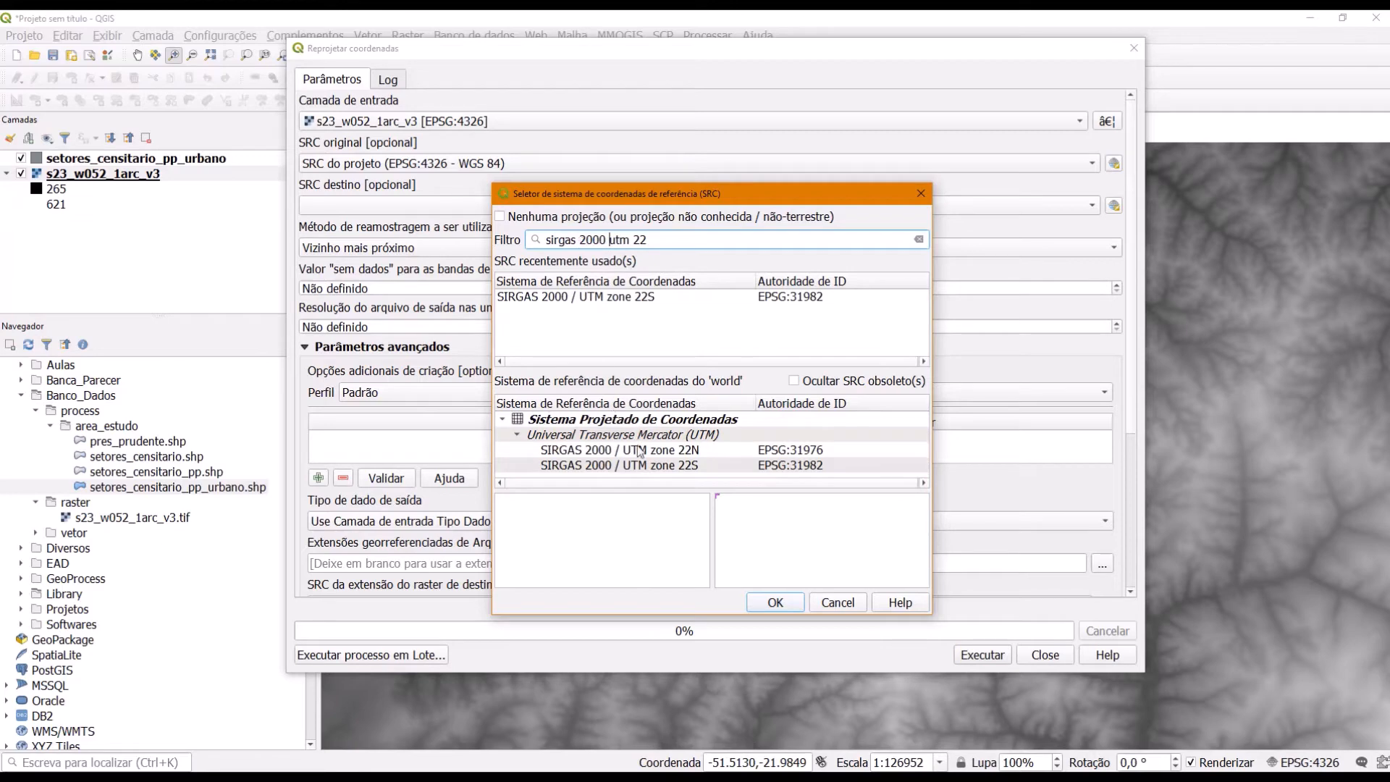
left_click(645, 467)
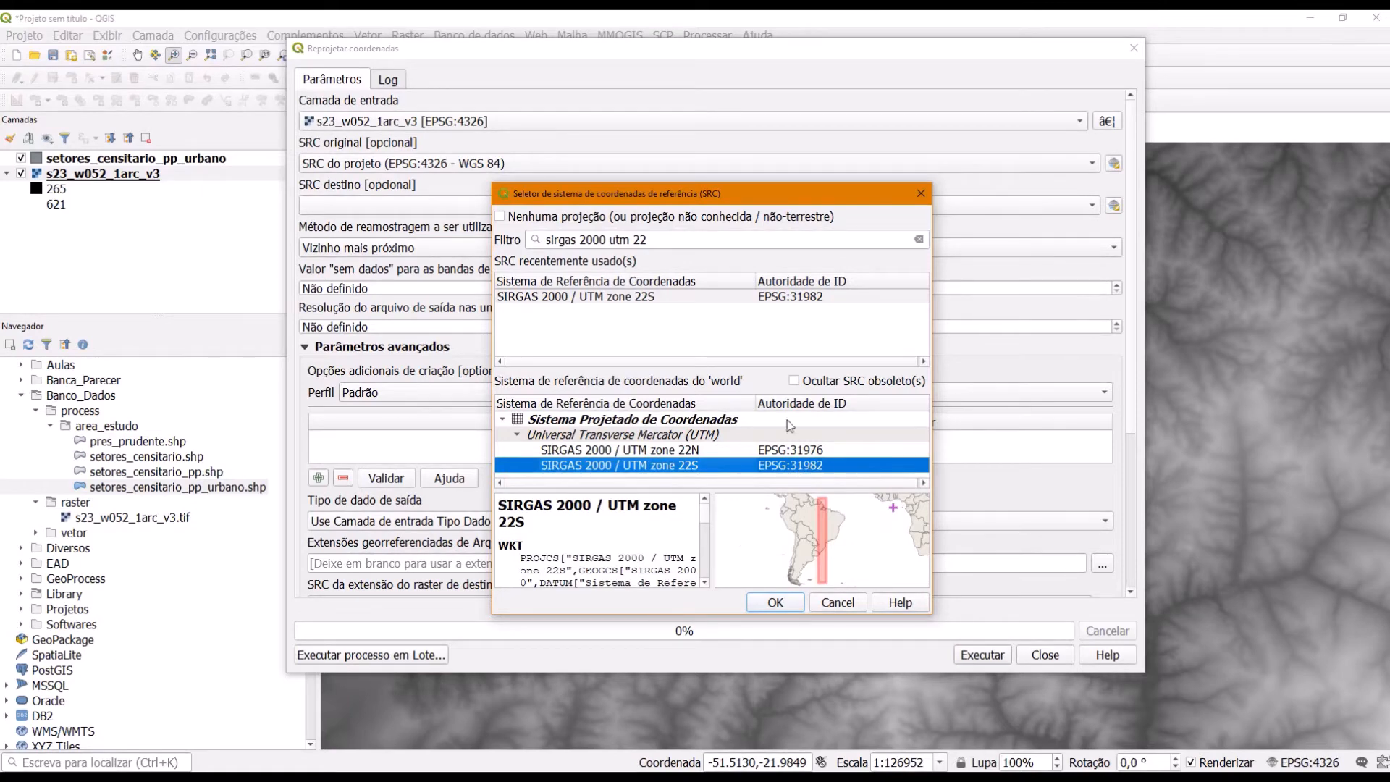
left_click(527, 298)
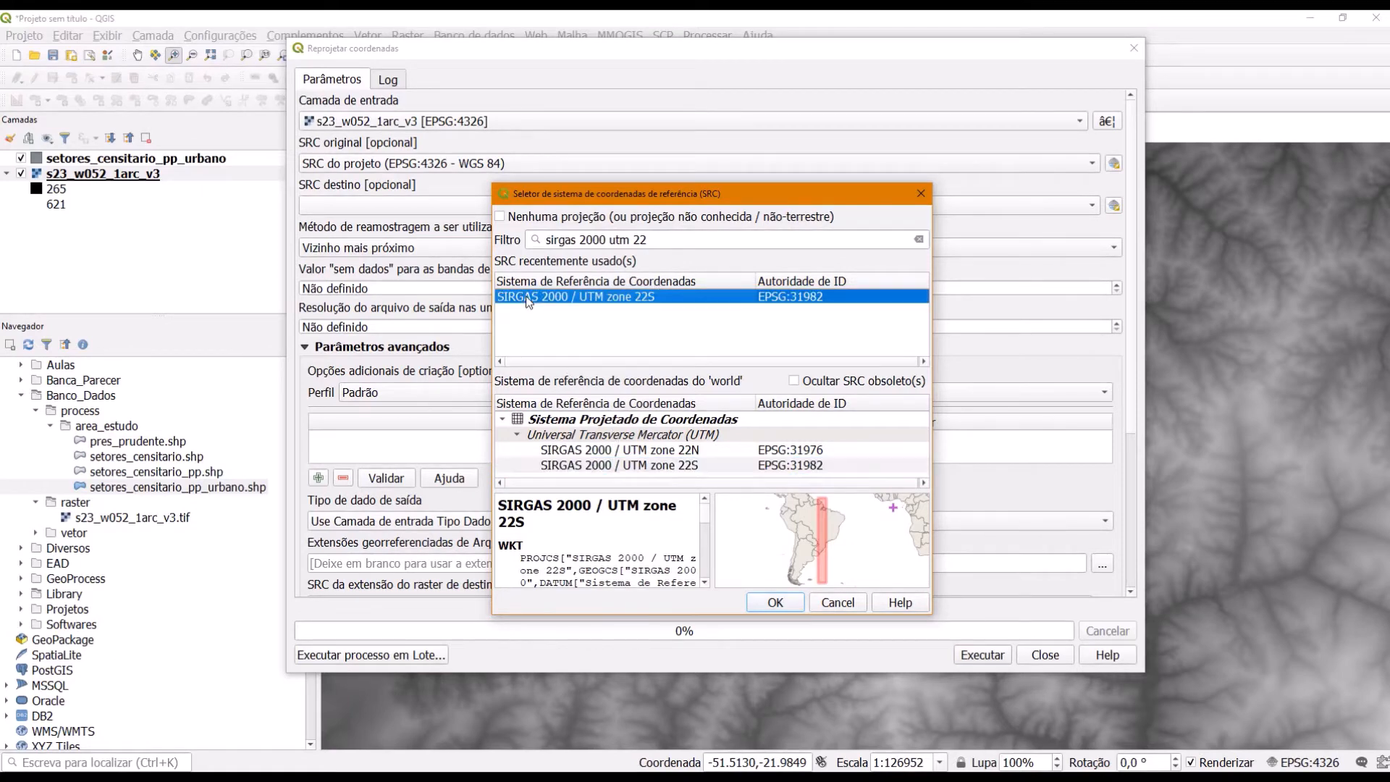
left_click(775, 602)
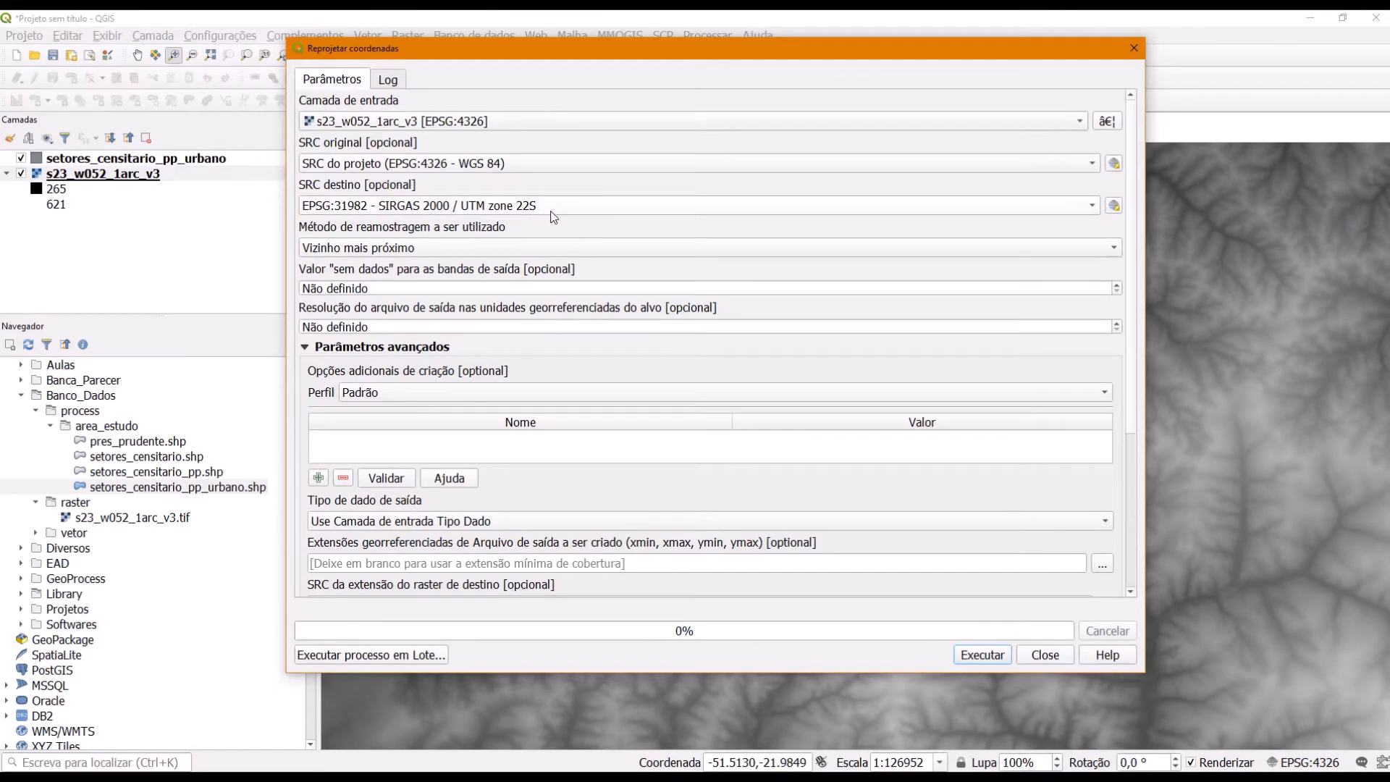
Set the reprojected output file to s23_w052_1arc_v3_rep.tif in the Banco_Dados/process/area_estudo folder
left_click_drag(1131, 174, 1127, 368)
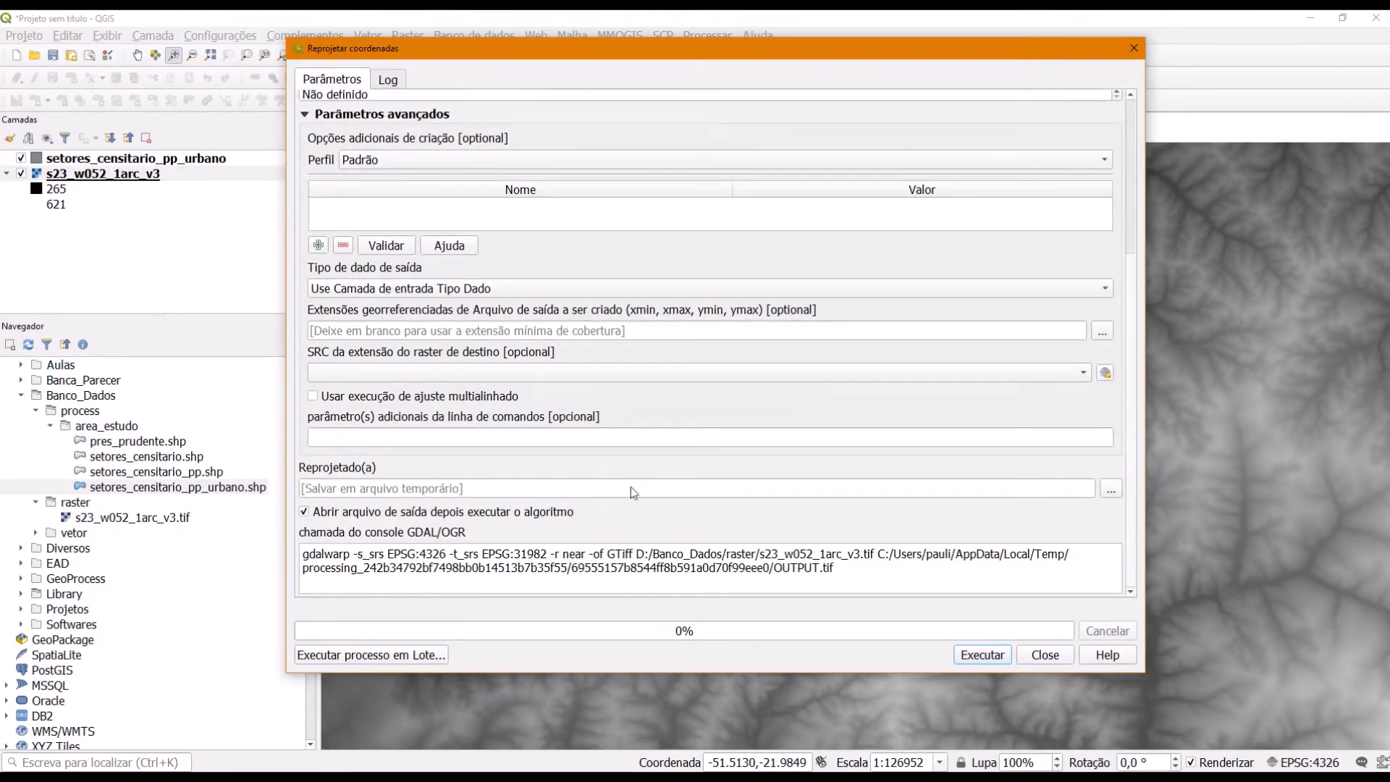
left_click(1112, 491)
left_click(1148, 511)
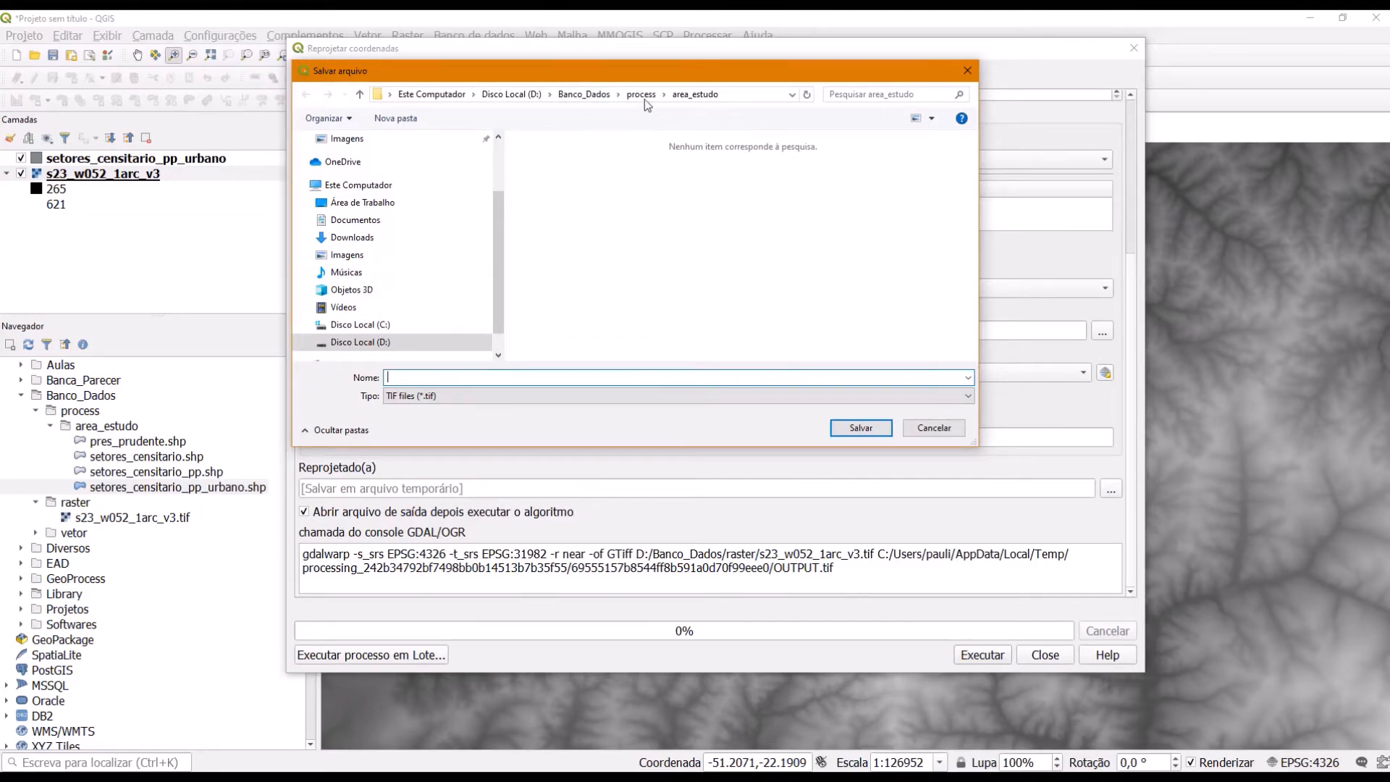
left_click(583, 94)
double_click(550, 162)
left_click(532, 179)
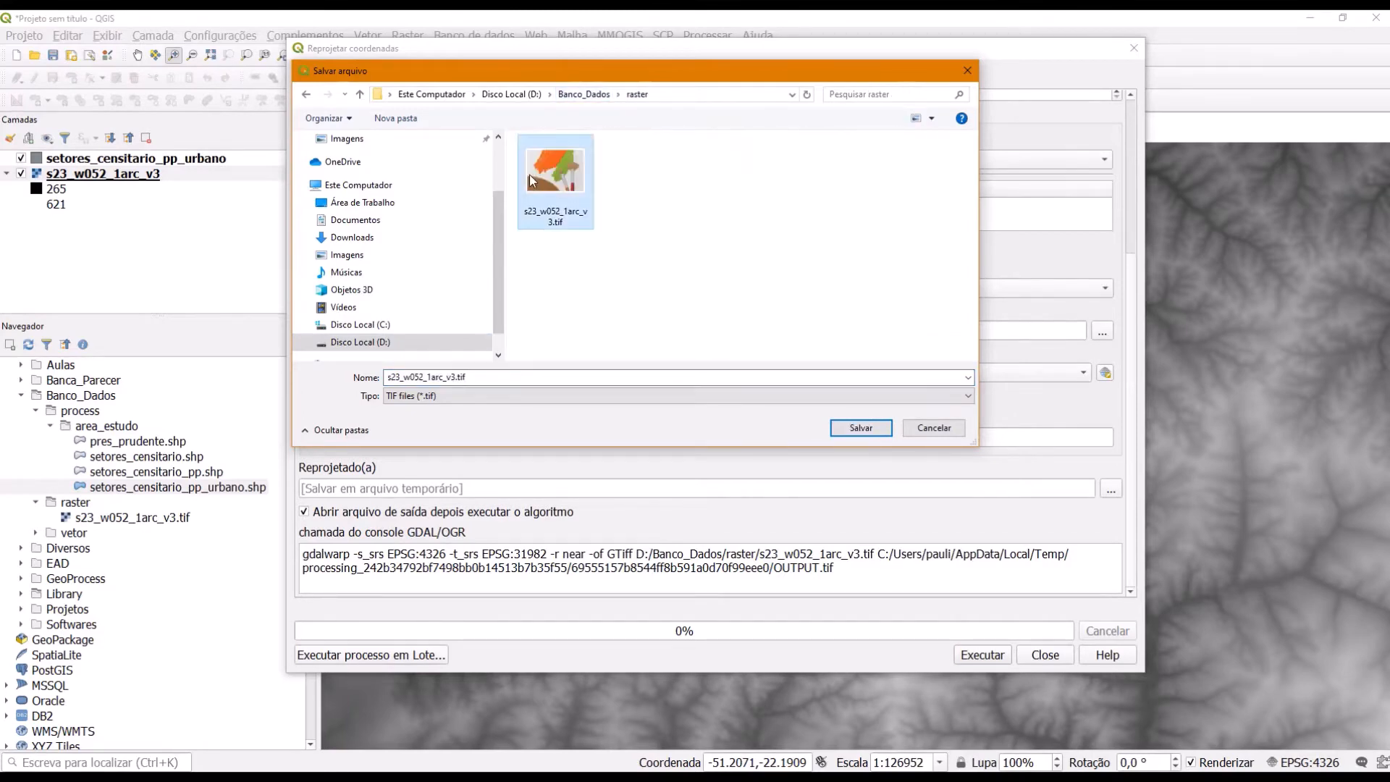
left_click(618, 94)
left_click(644, 108)
left_click(464, 376)
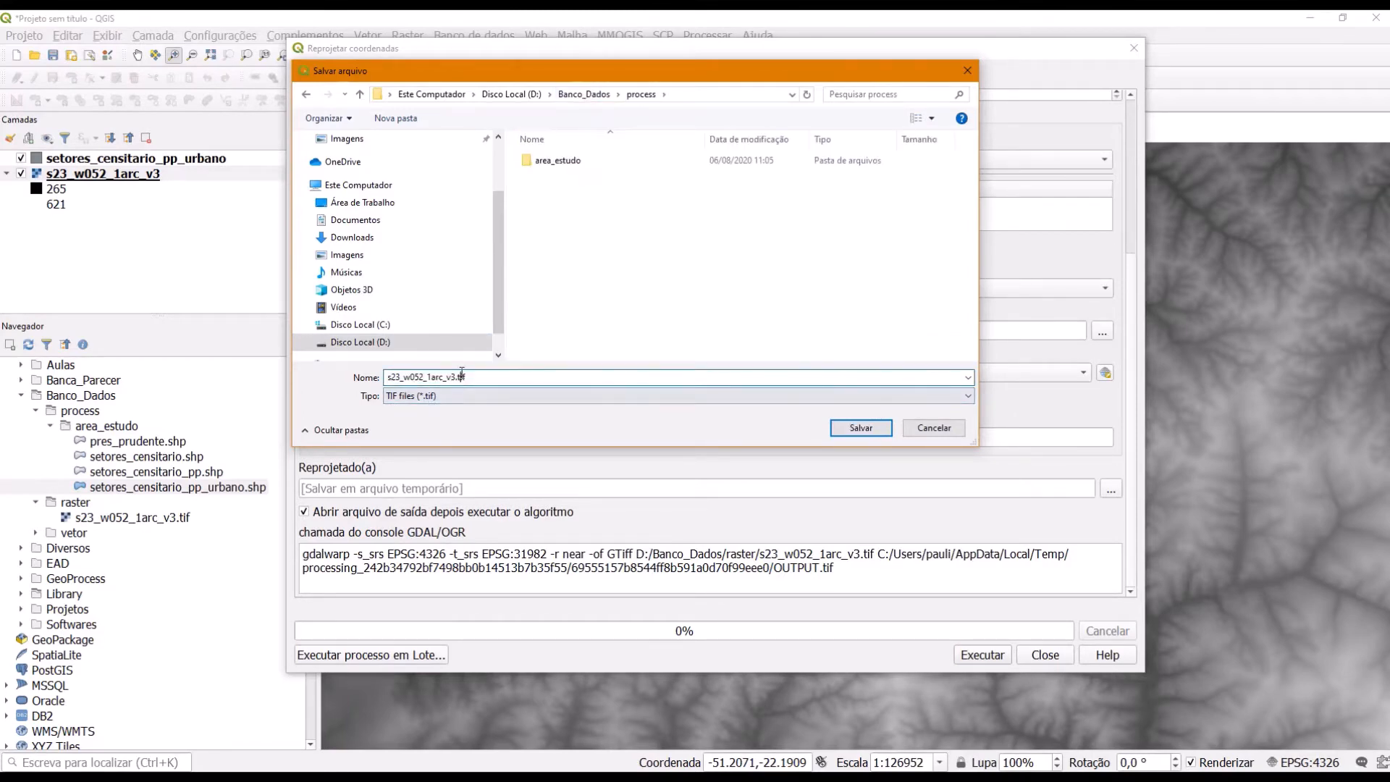
double_click(557, 160)
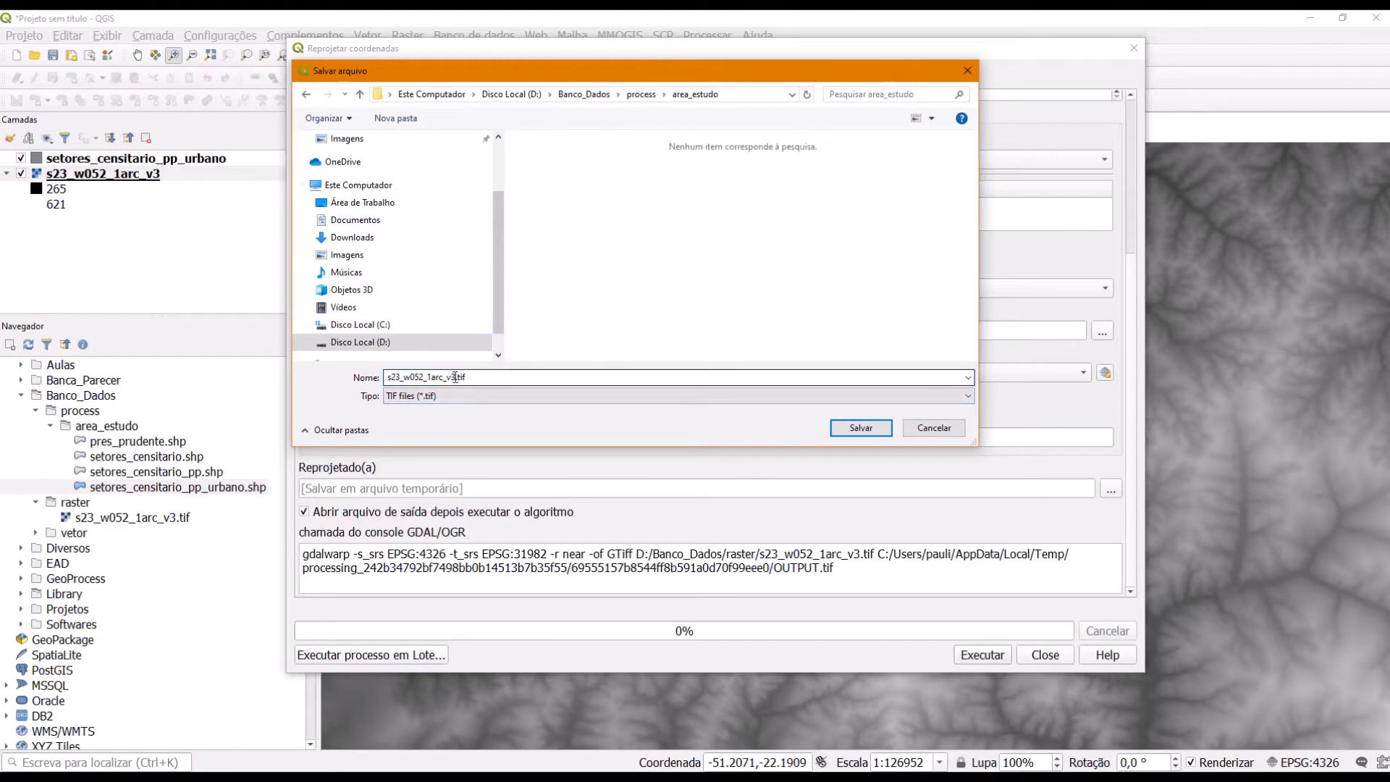
double_click(461, 378)
left_click(461, 378)
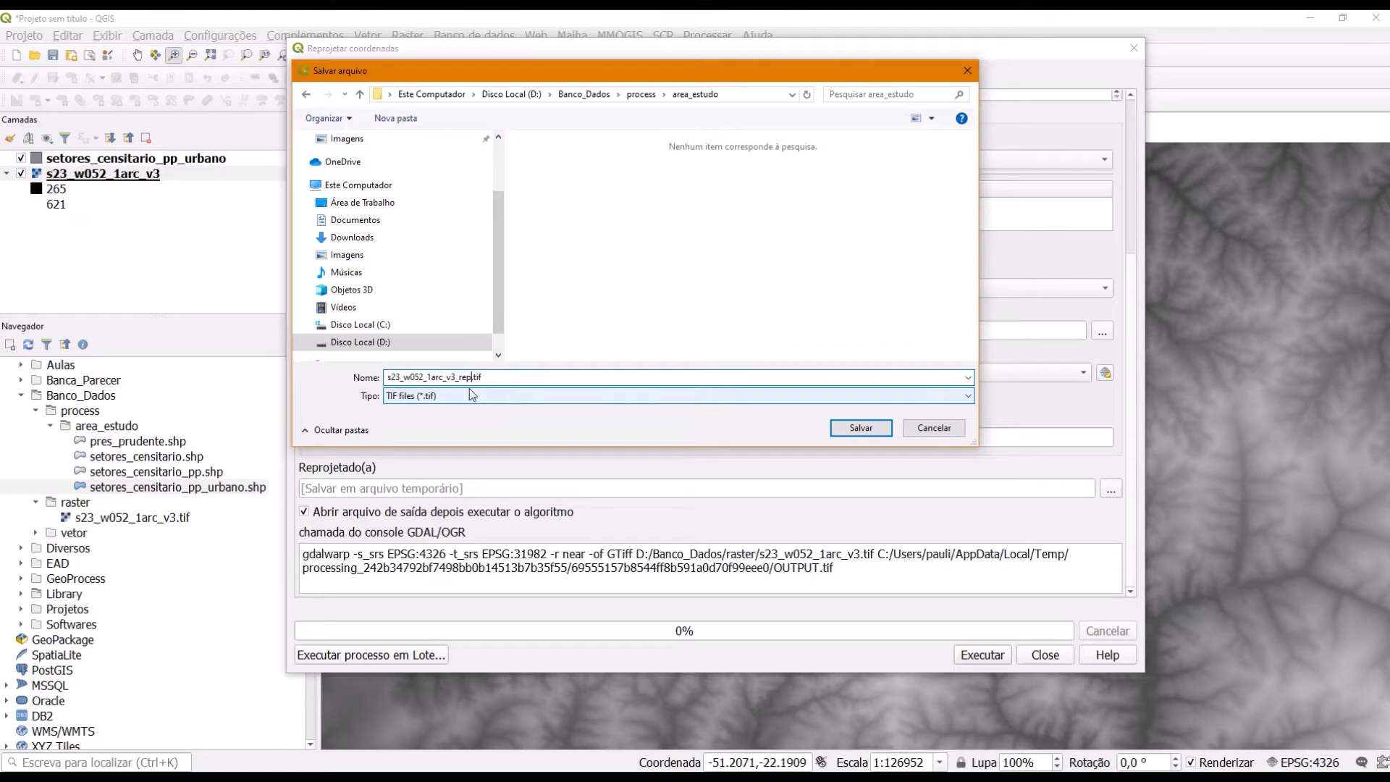
left_click(871, 429)
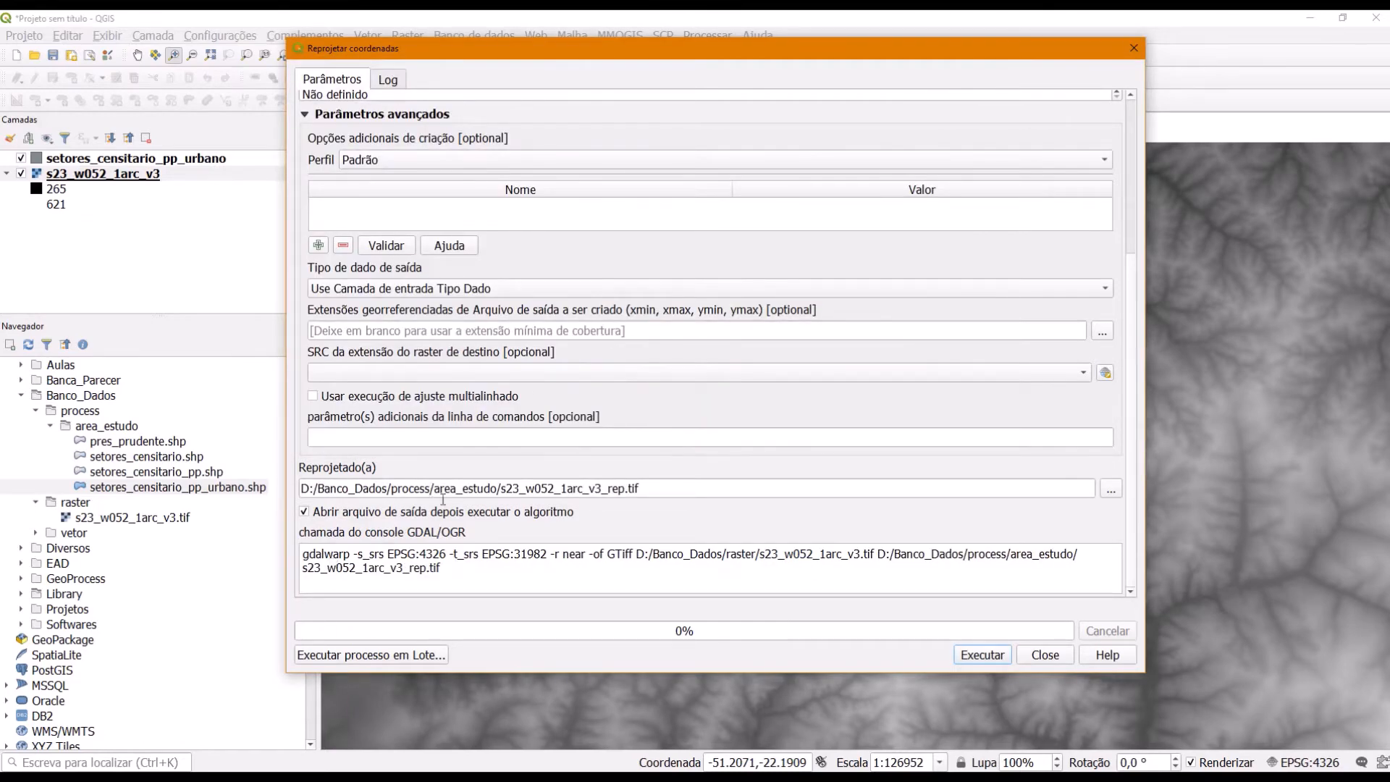
Run the raster reprojection without opening the output file after execution, and close the tool
left_click_drag(622, 489, 499, 490)
left_click(615, 490)
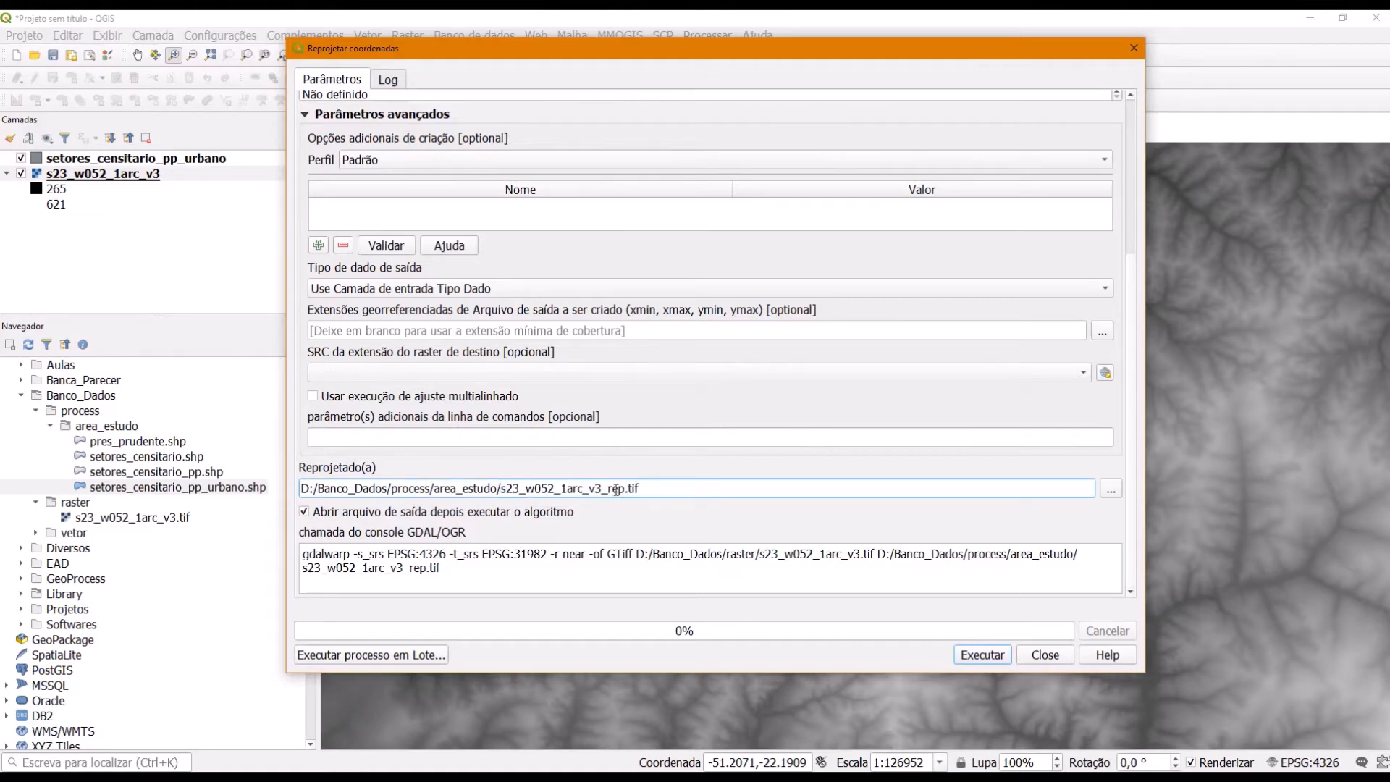
left_click_drag(608, 489, 627, 489)
left_click(626, 489)
left_click(305, 512)
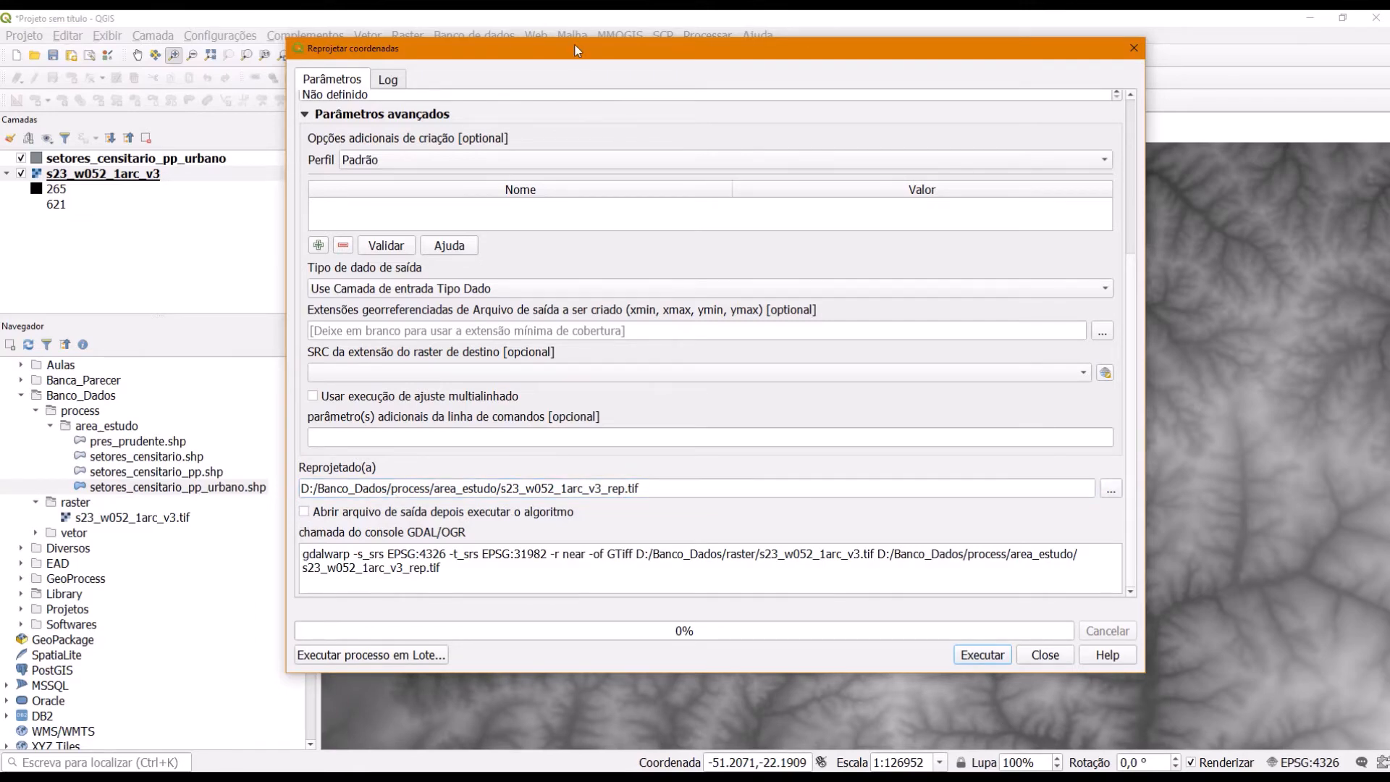
left_click_drag(577, 49, 583, 43)
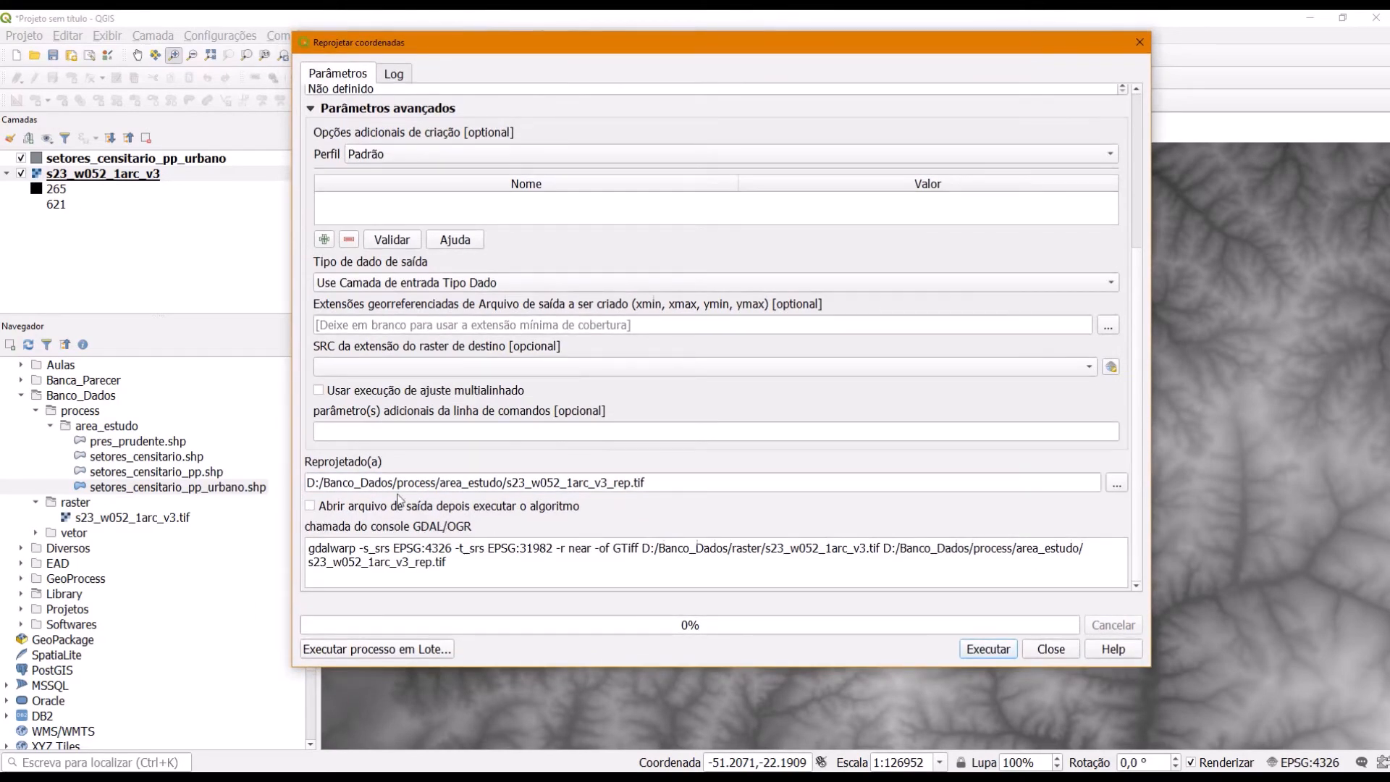
left_click(990, 650)
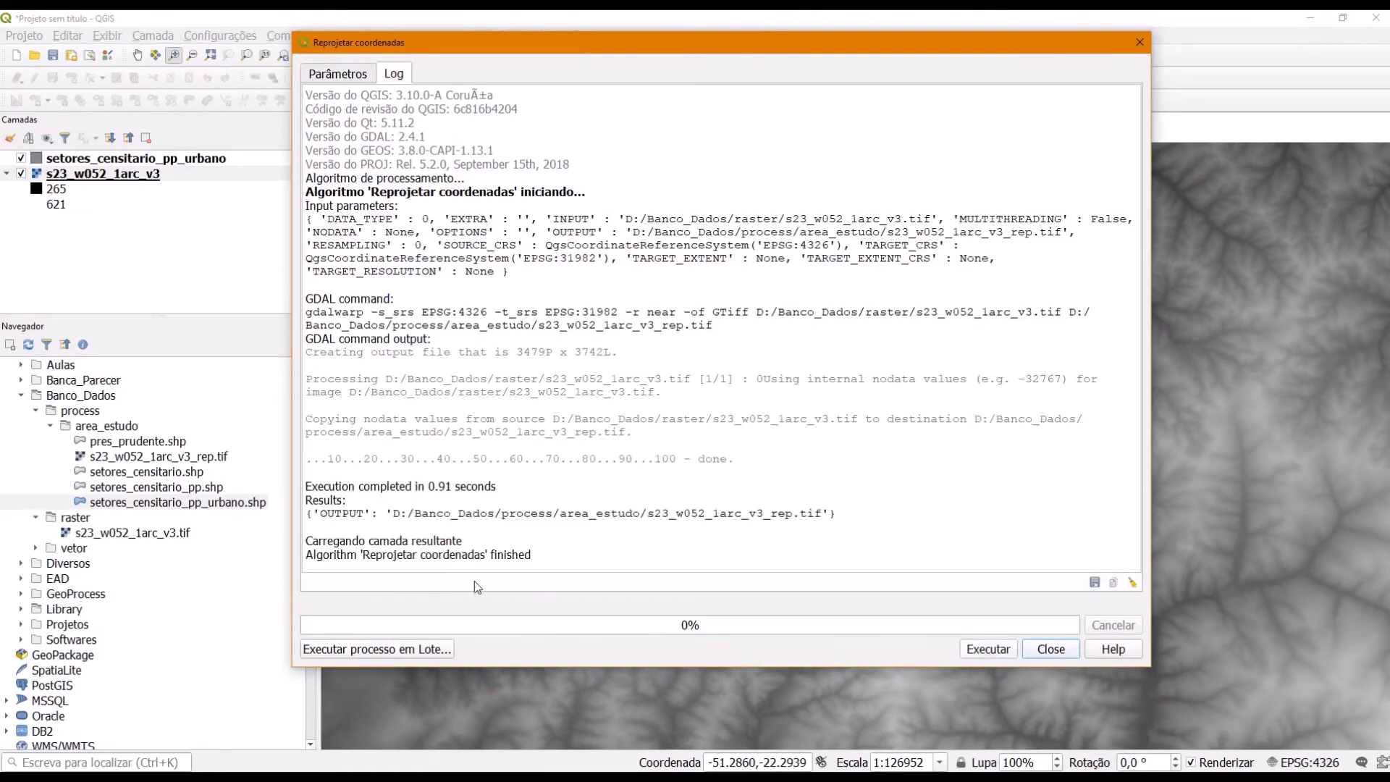
left_click_drag(533, 555, 363, 554)
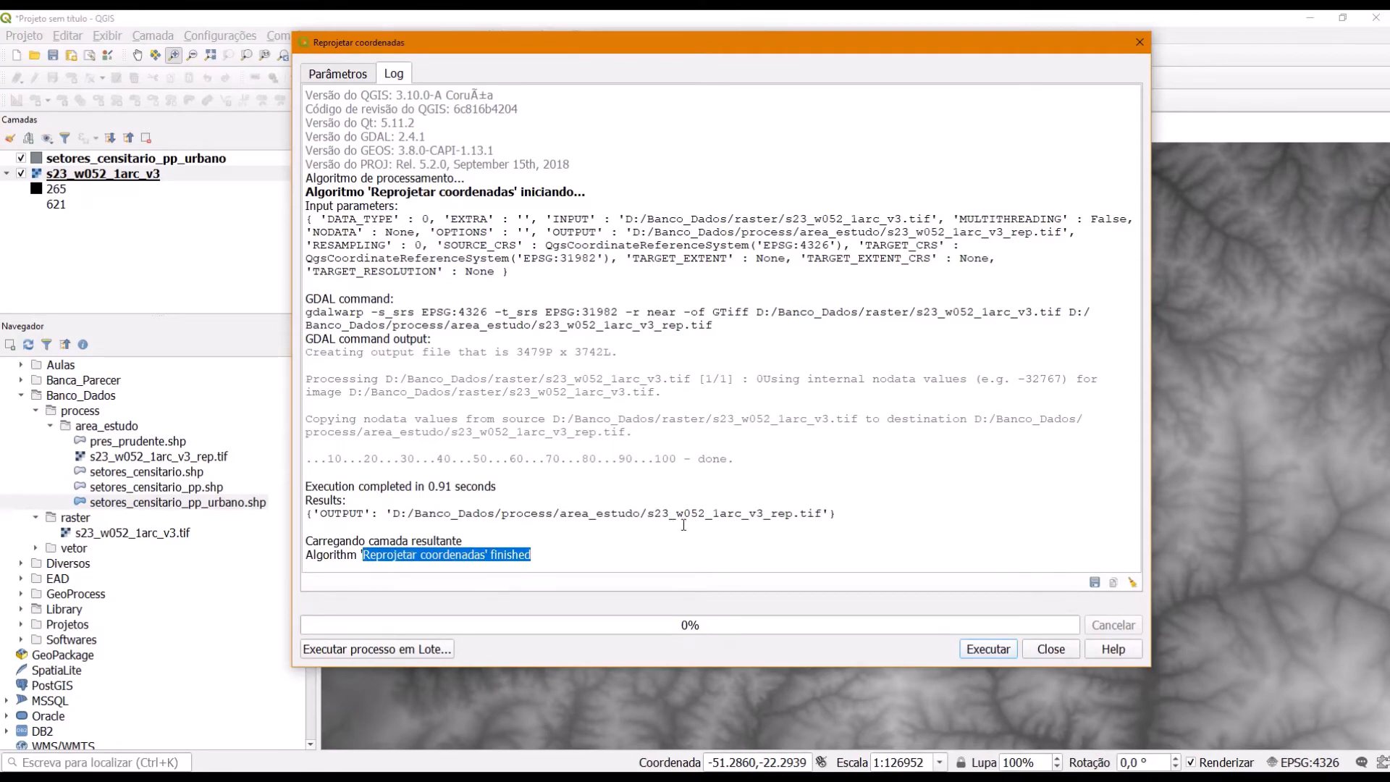
left_click(1062, 653)
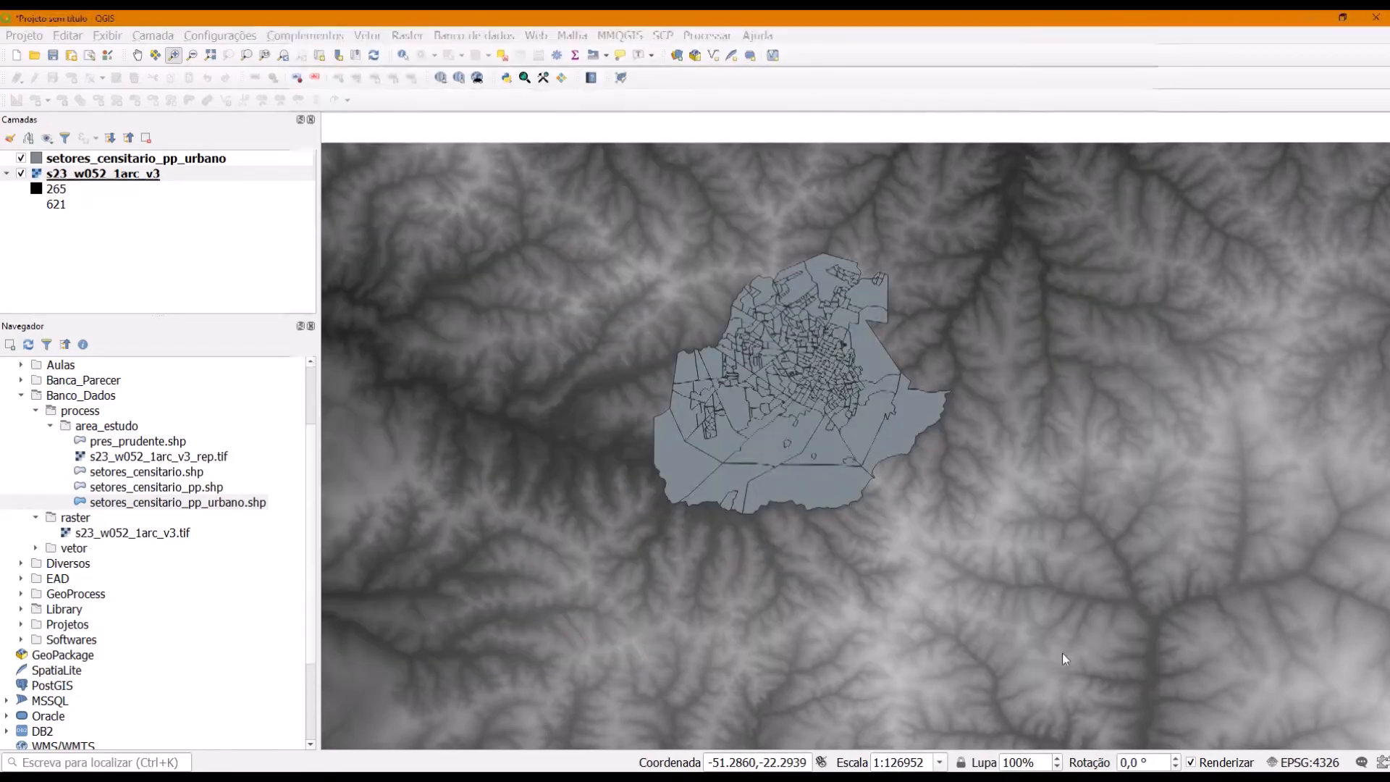
Refresh the file browser and add s23_w052_1arc_v3_rep.tif from the area_estudo folder to the map
left_click(28, 344)
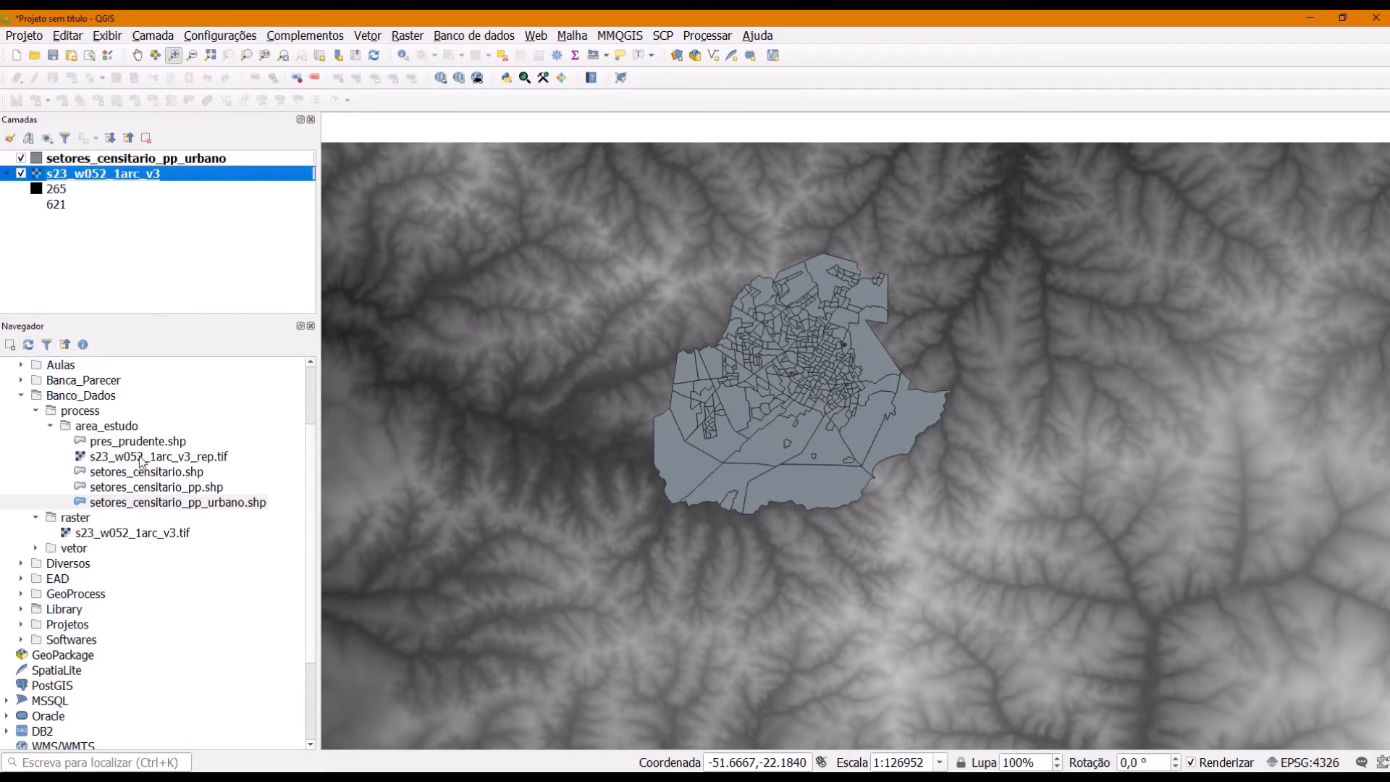
left_click(184, 457)
left_click_drag(212, 459, 832, 246)
Remove the original s23_w052_1arc_v3 raster layer from the project
left_click(90, 220)
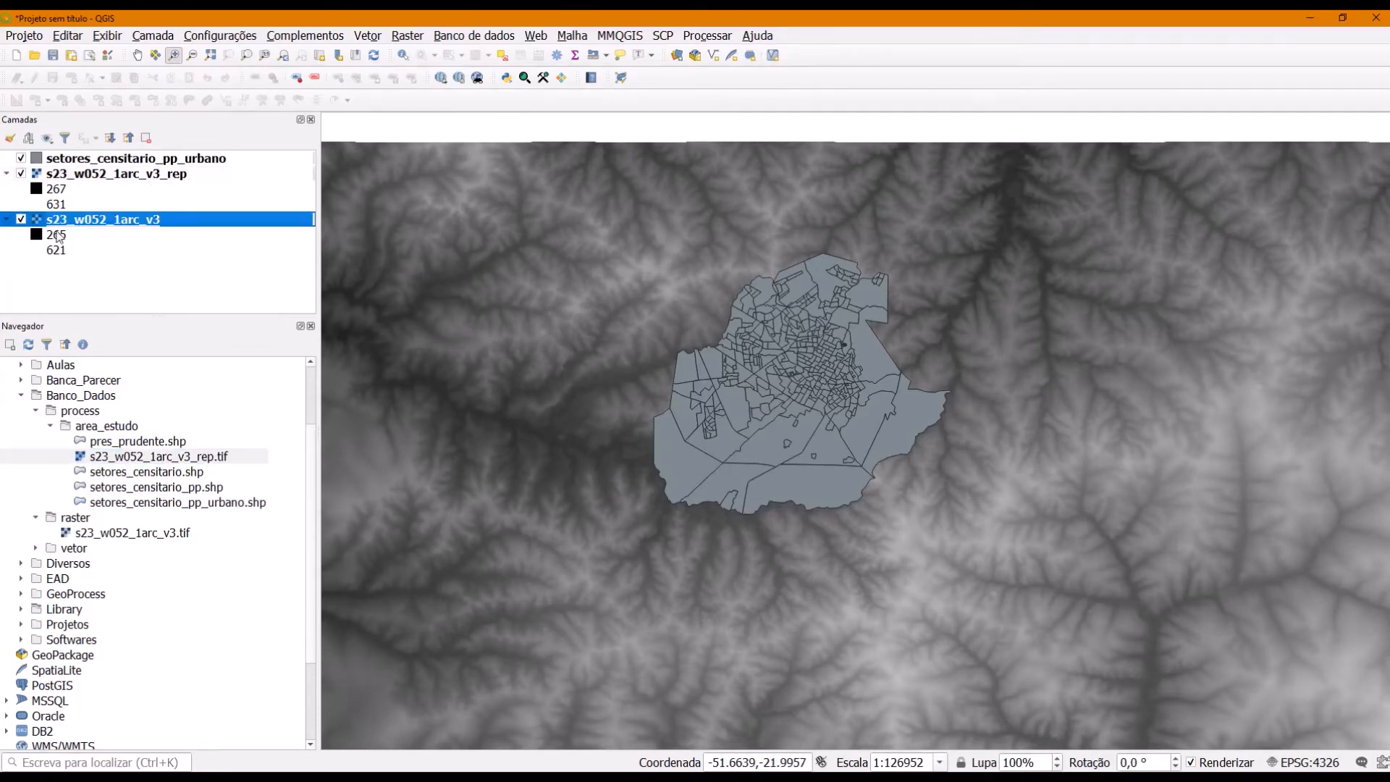
right_click(87, 223)
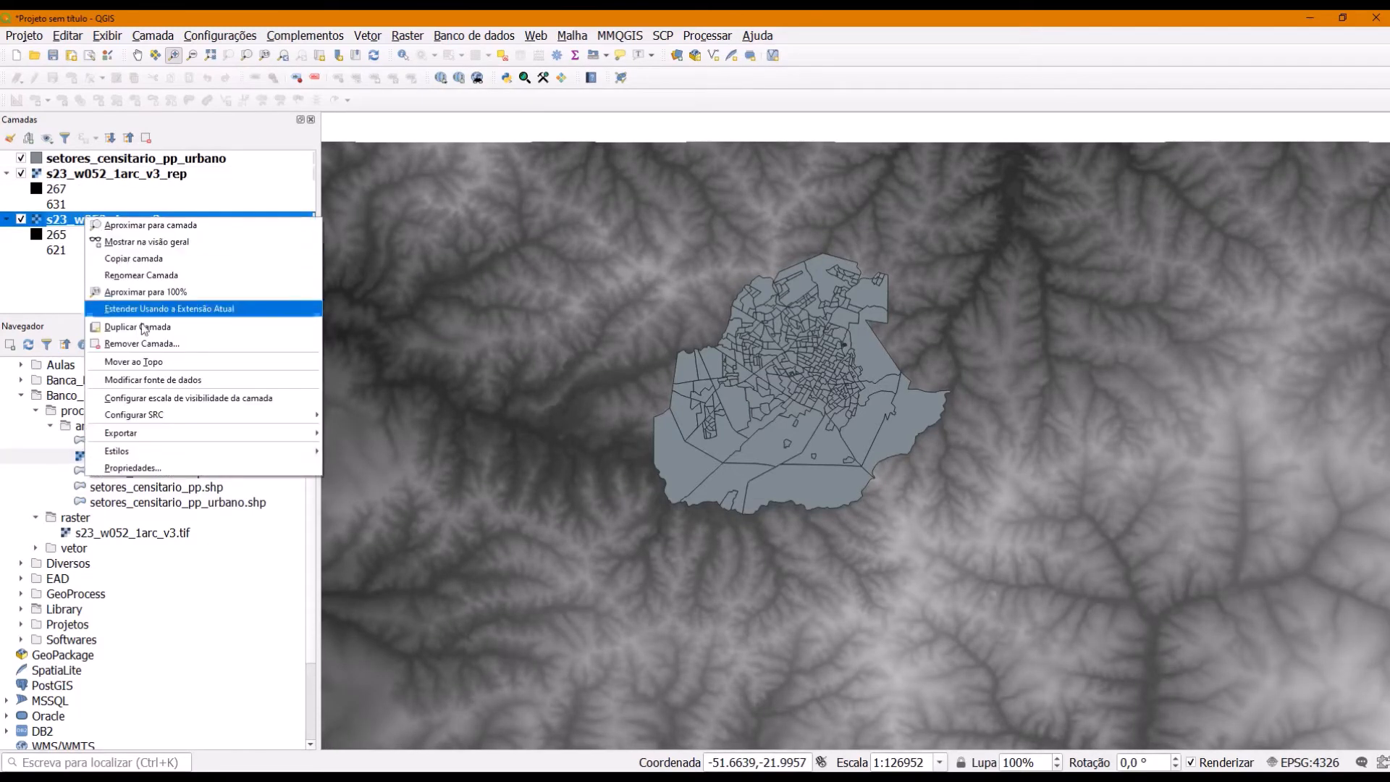
left_click(138, 342)
left_click(713, 415)
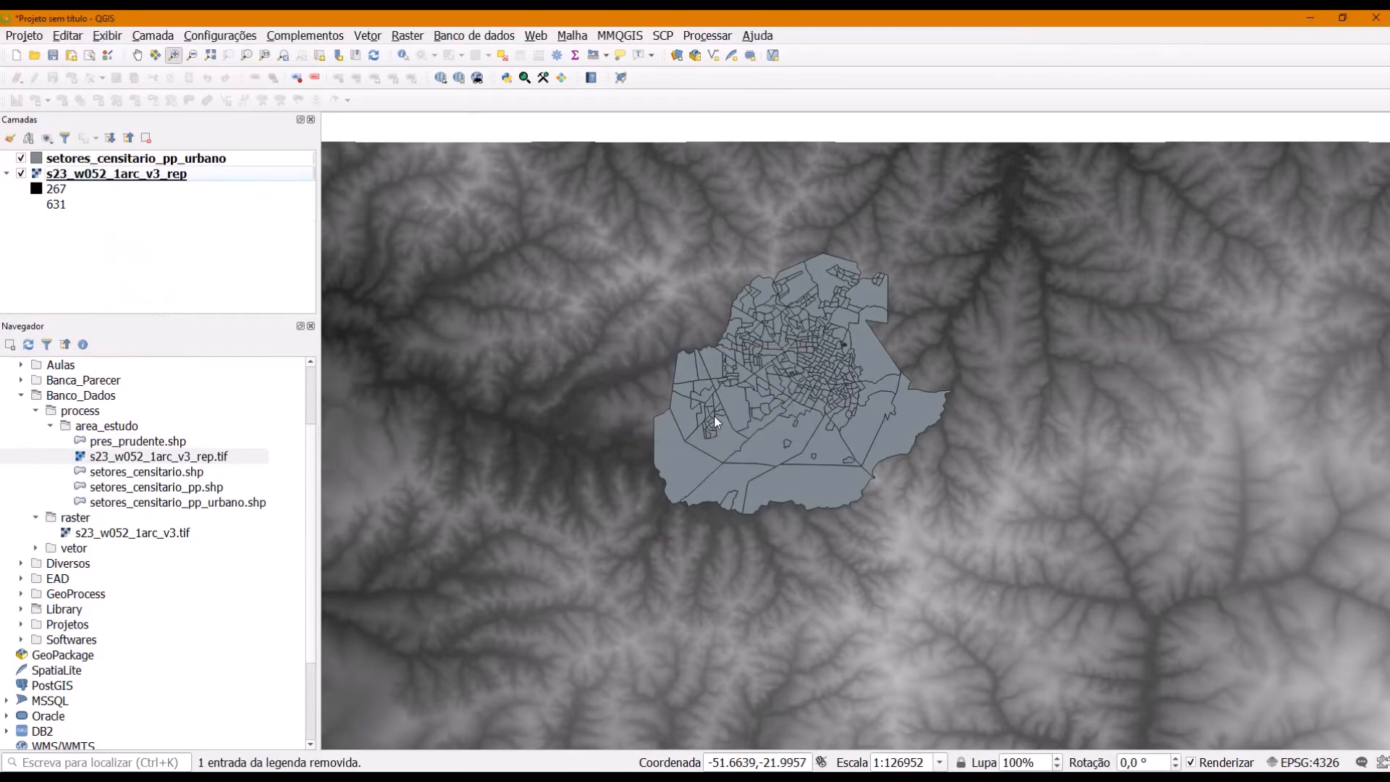
Check the coordinate reference system of the s23_w052_1arc_v3_rep raster in its layer properties and close them
left_click(132, 177)
right_click(132, 177)
left_click(142, 180)
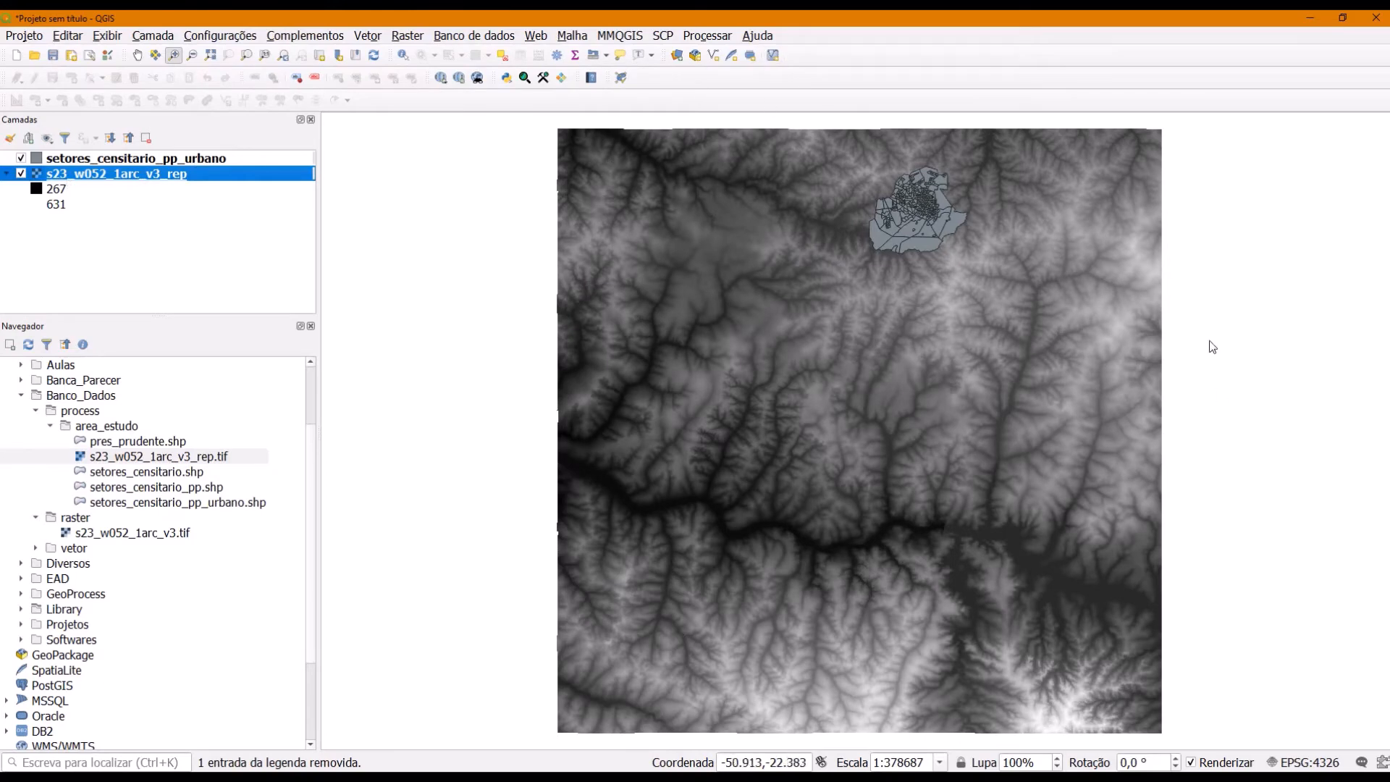
right_click(157, 177)
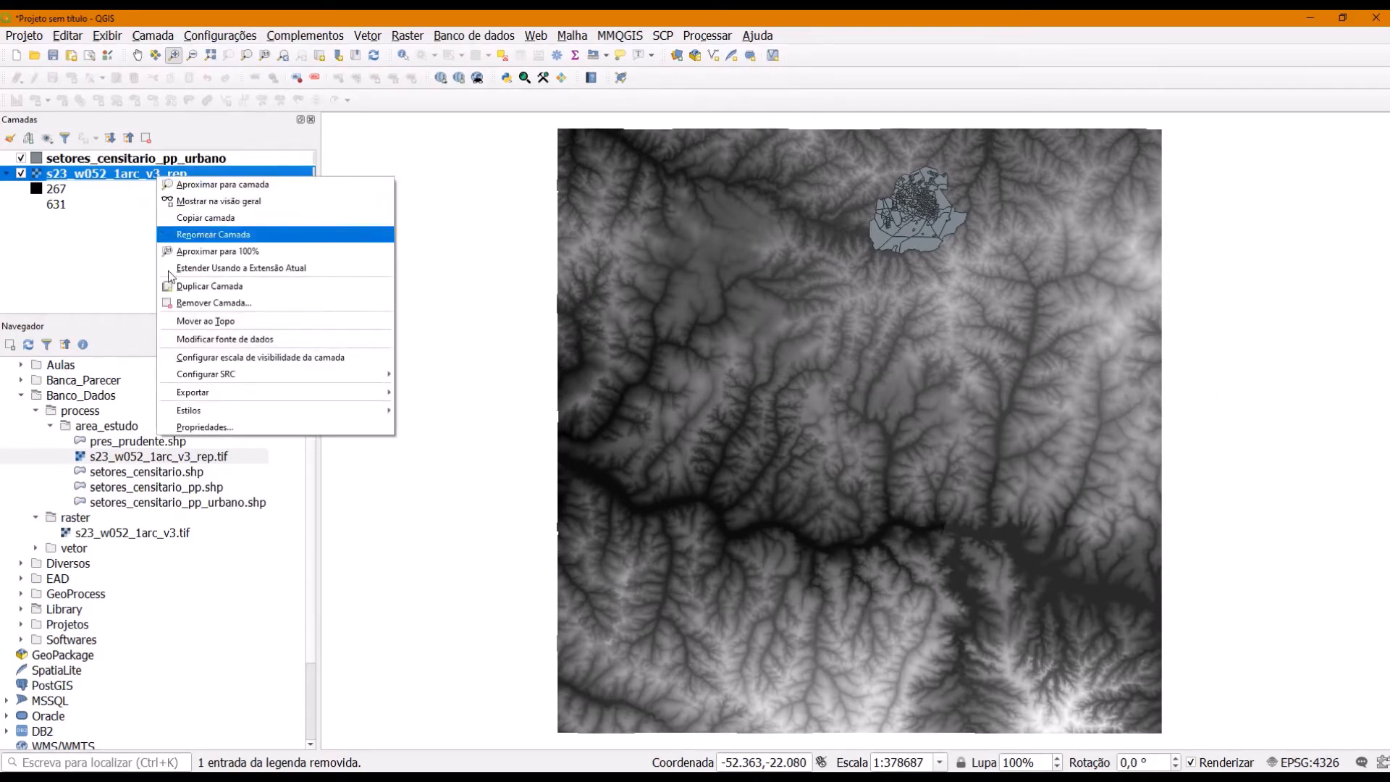
left_click(217, 420)
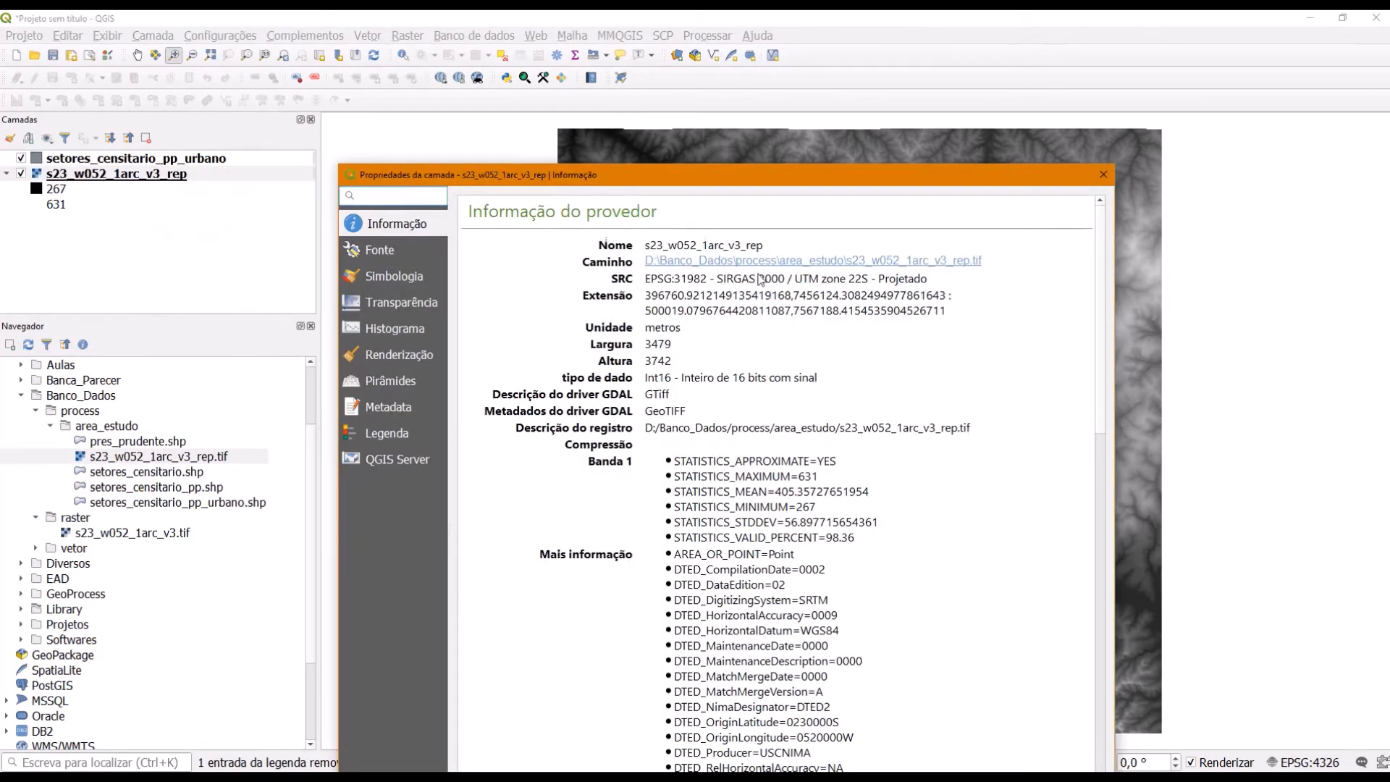
left_click_drag(722, 279, 937, 285)
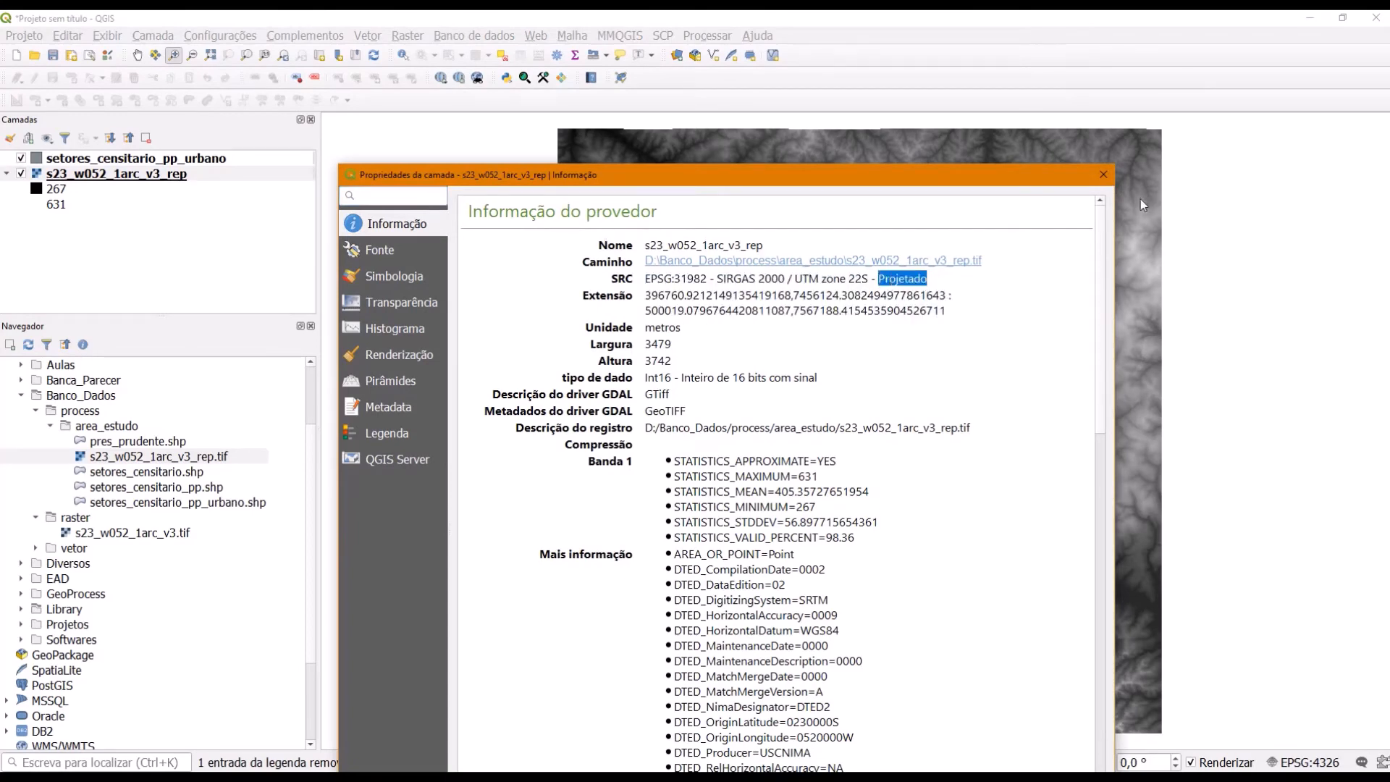
left_click(1103, 175)
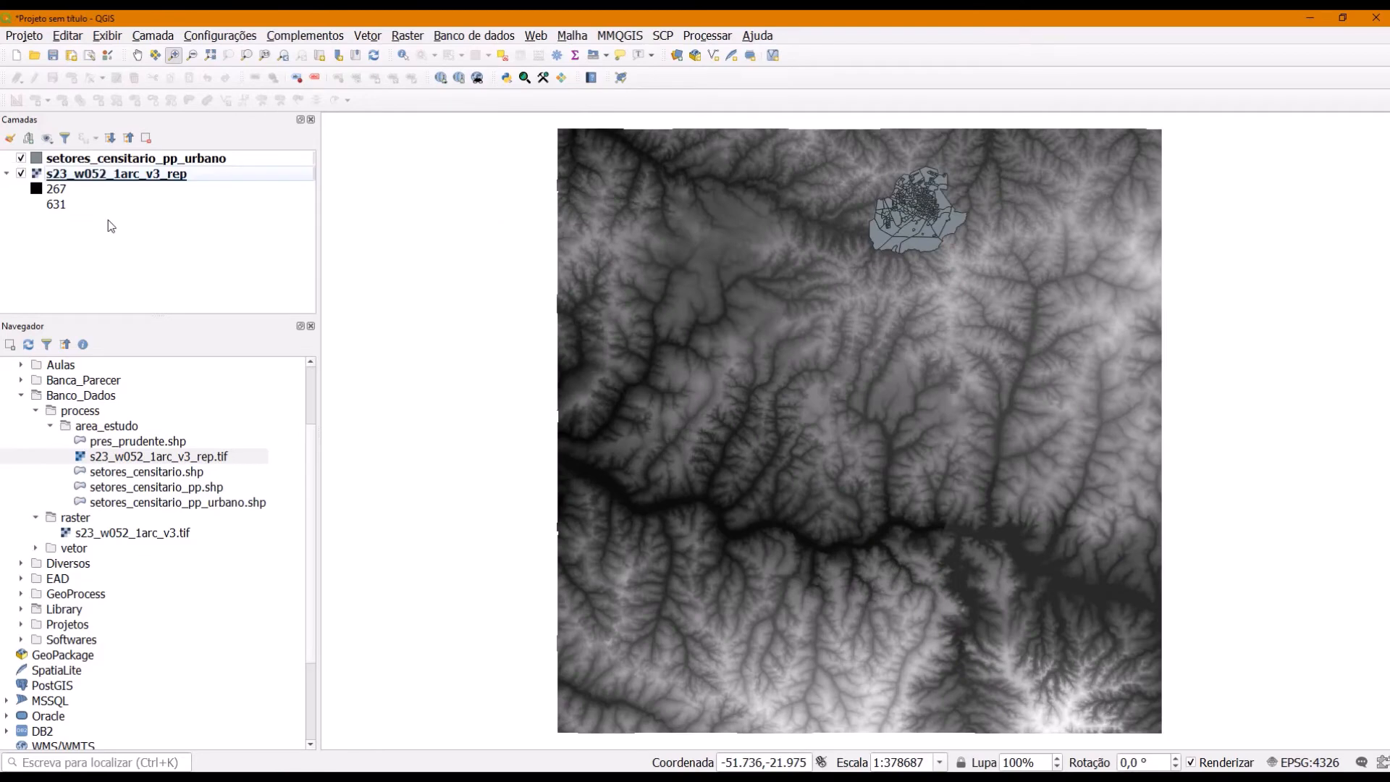
Start exporting the setores_censitario_pp_urbano layer as a shapefile named setores_censitario_pp_urbano_rep.shp in the area_estudo folder
left_click(153, 163)
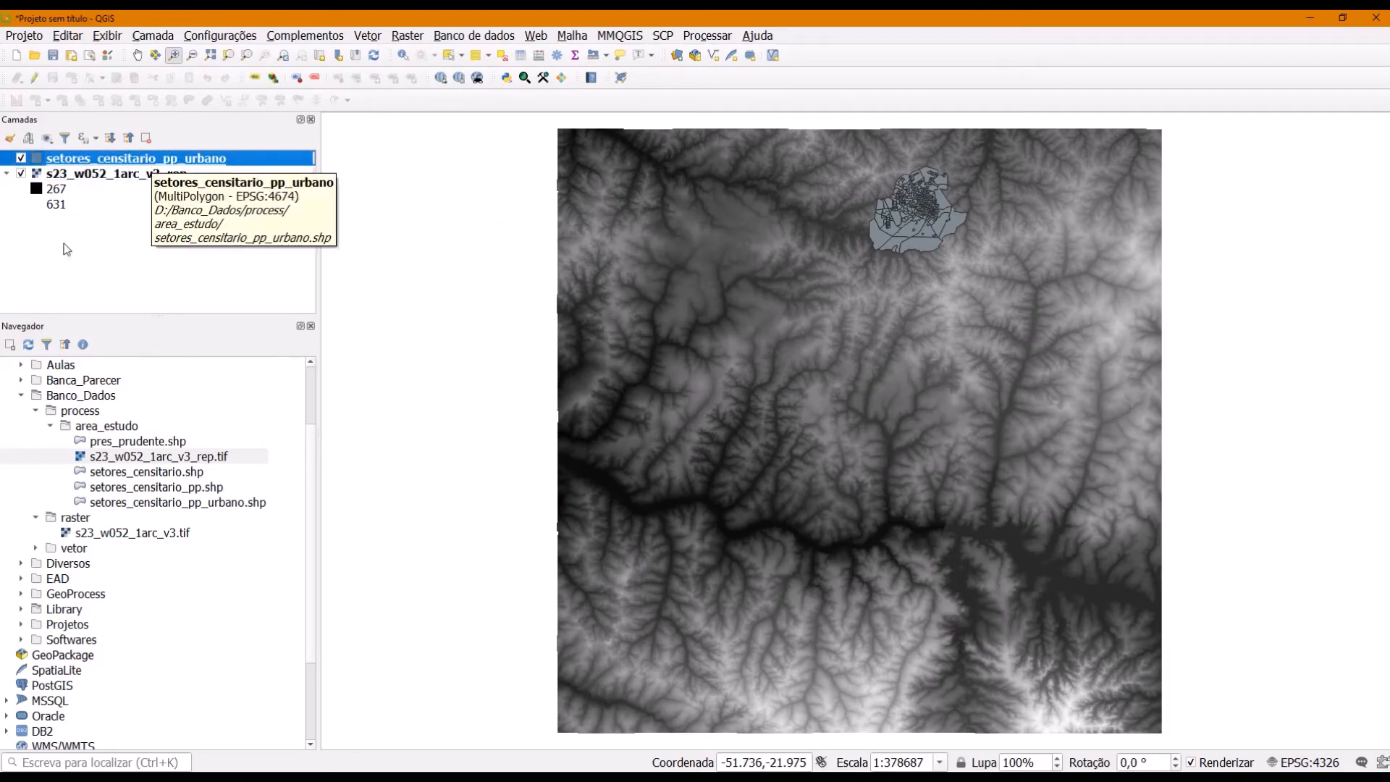
right_click(86, 161)
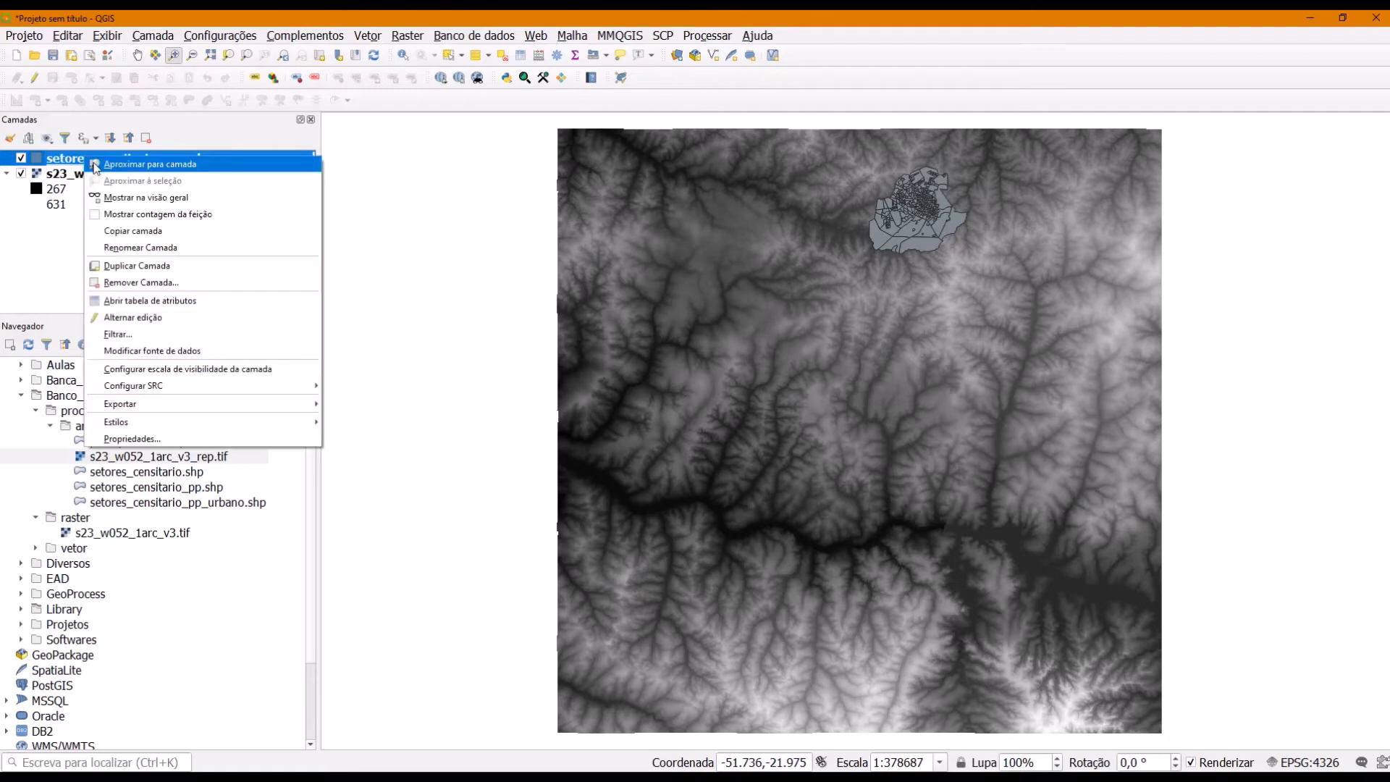
mouse_move(290, 407)
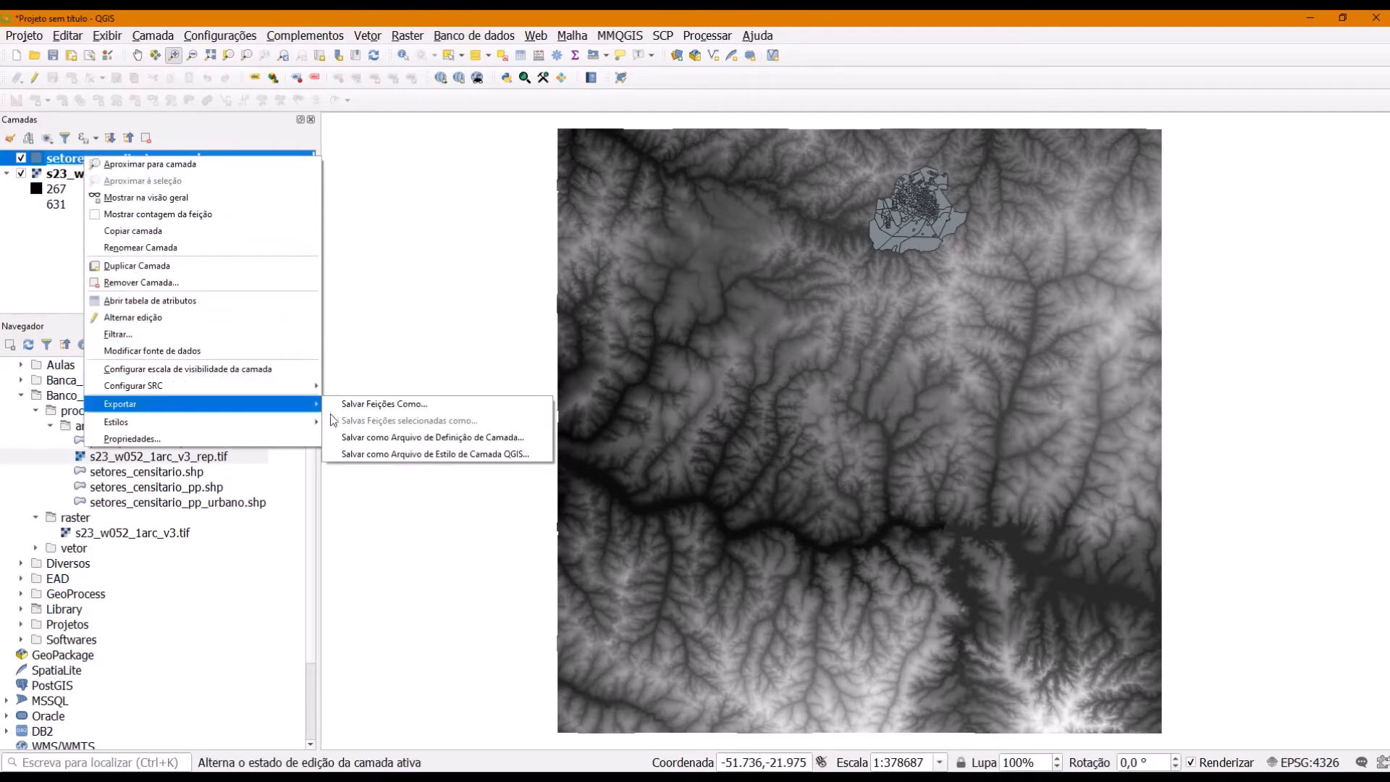
left_click(383, 403)
left_click_drag(814, 133, 587, 116)
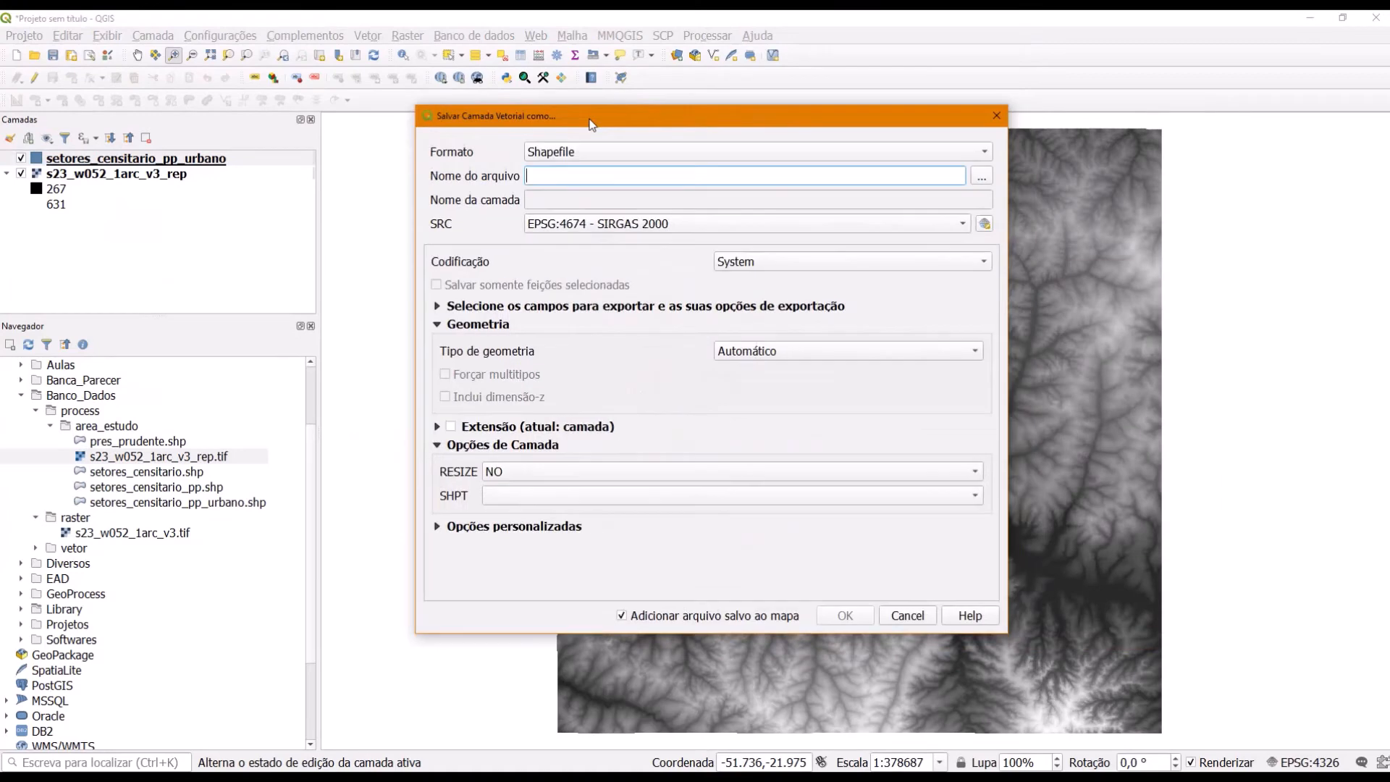
left_click(980, 177)
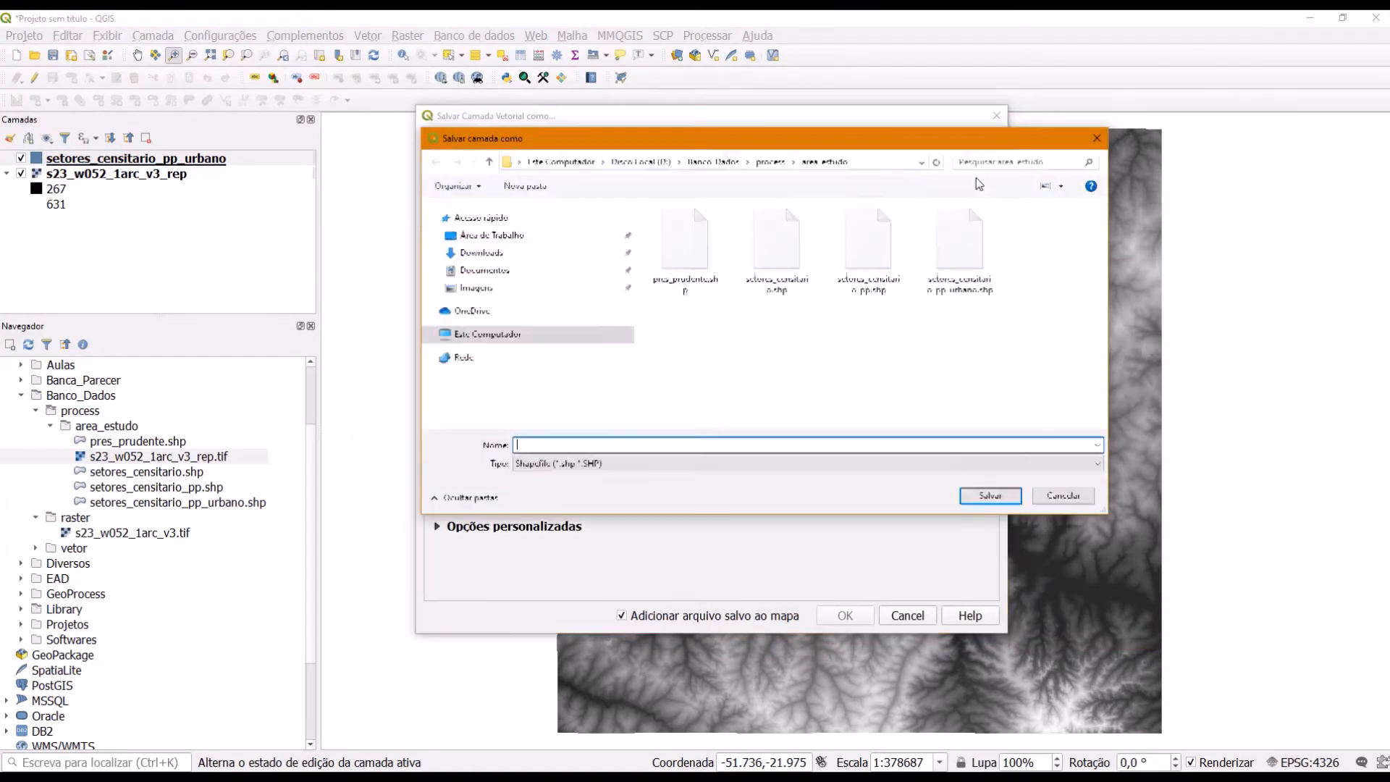
left_click(975, 257)
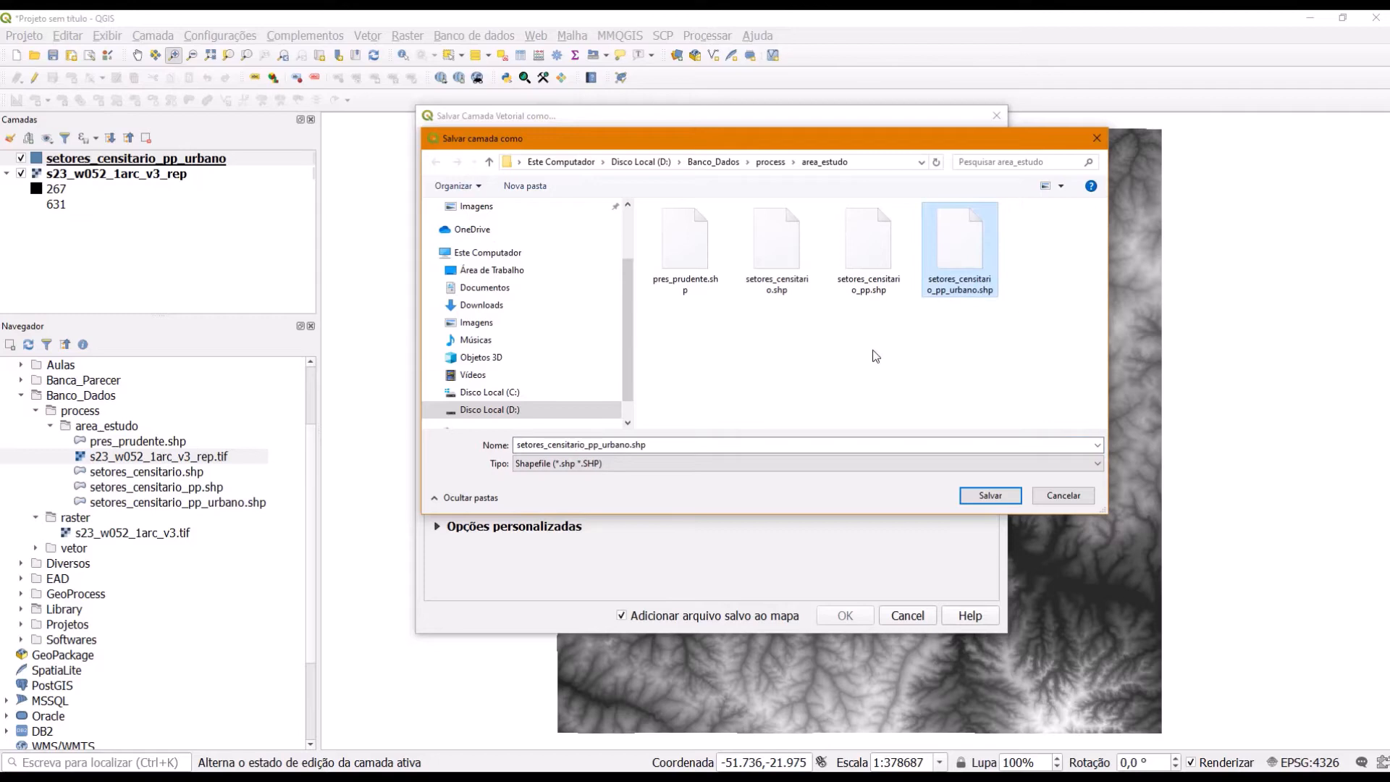
left_click(632, 447)
left_click(631, 446)
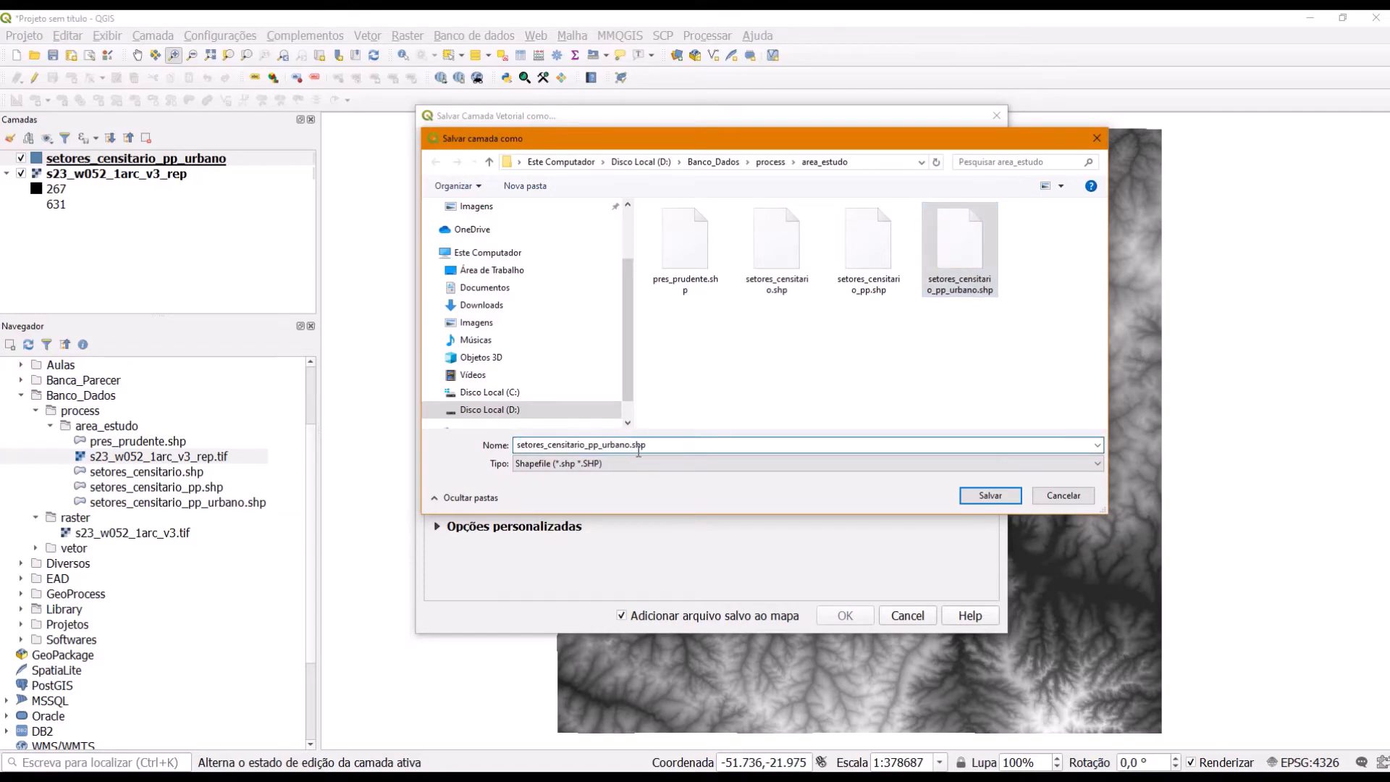
type("_rep")
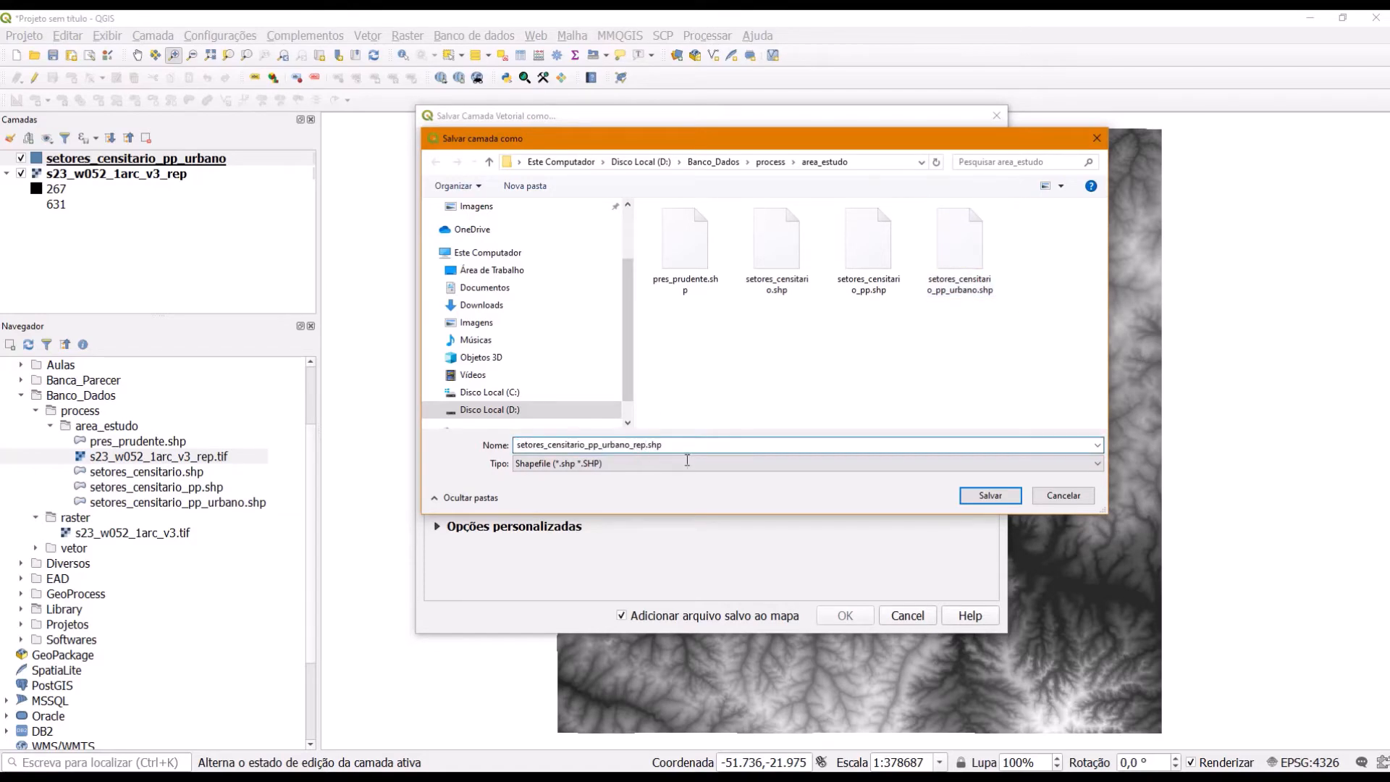
left_click(990, 495)
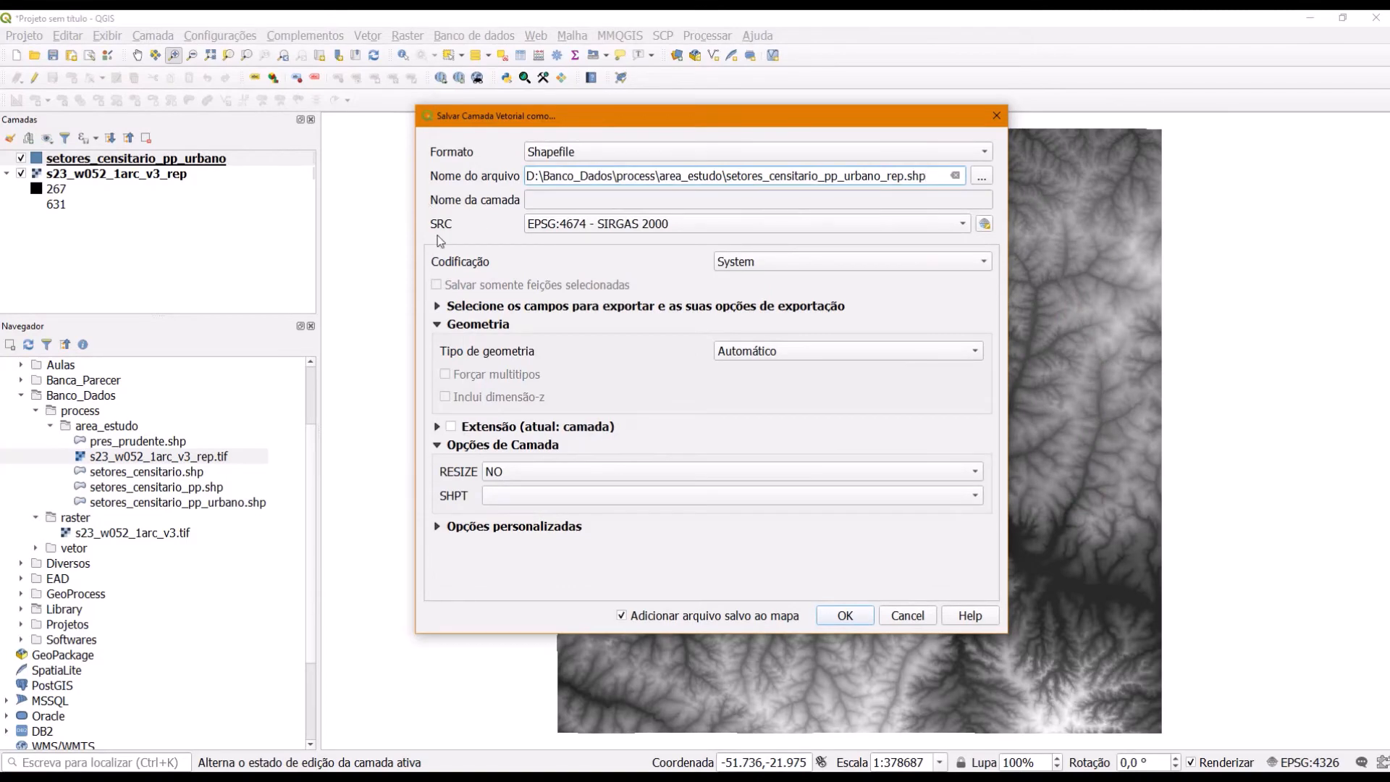
Set the export CRS to EPSG:31982 - SIRGAS 2000 / UTM zone 22S and save the shapefile without adding it to the map
left_click(983, 224)
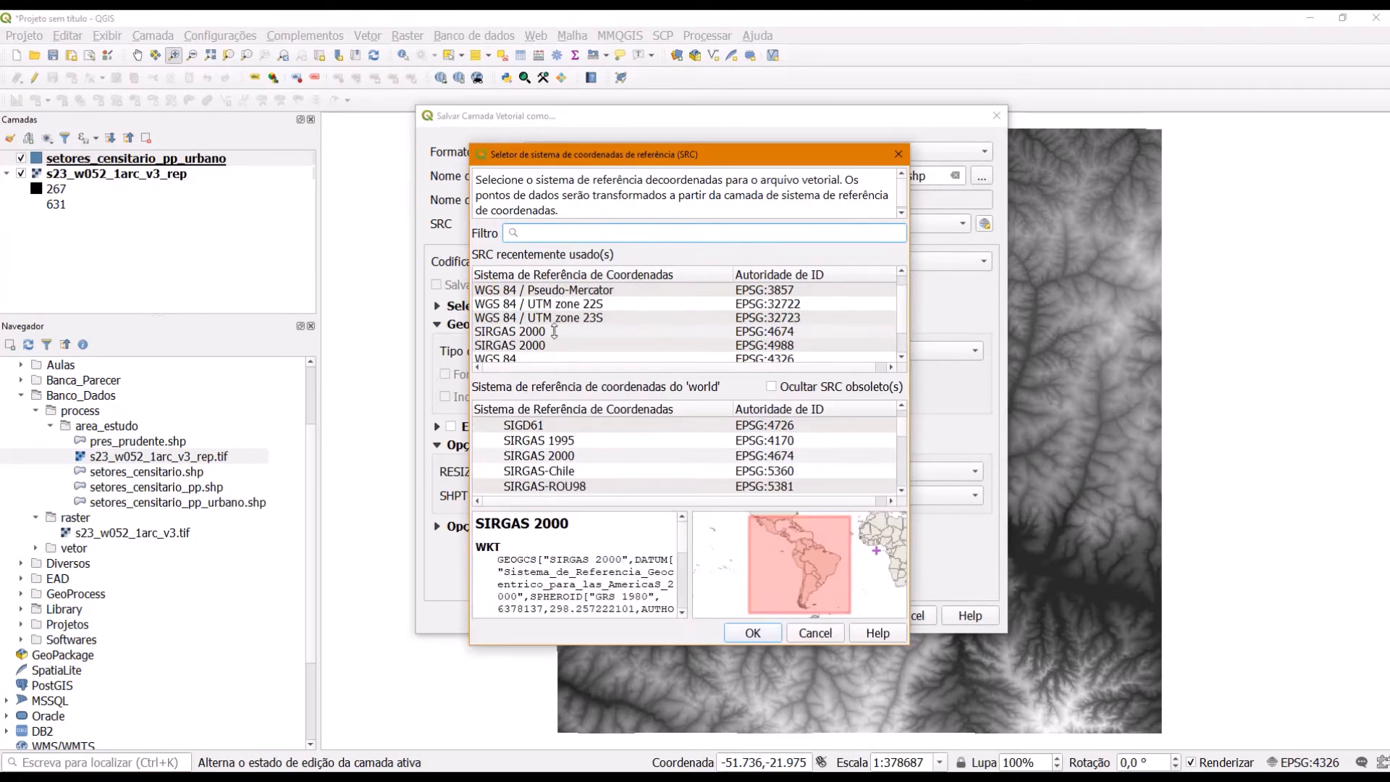
scroll(571, 335, "down", 1)
left_click(521, 345)
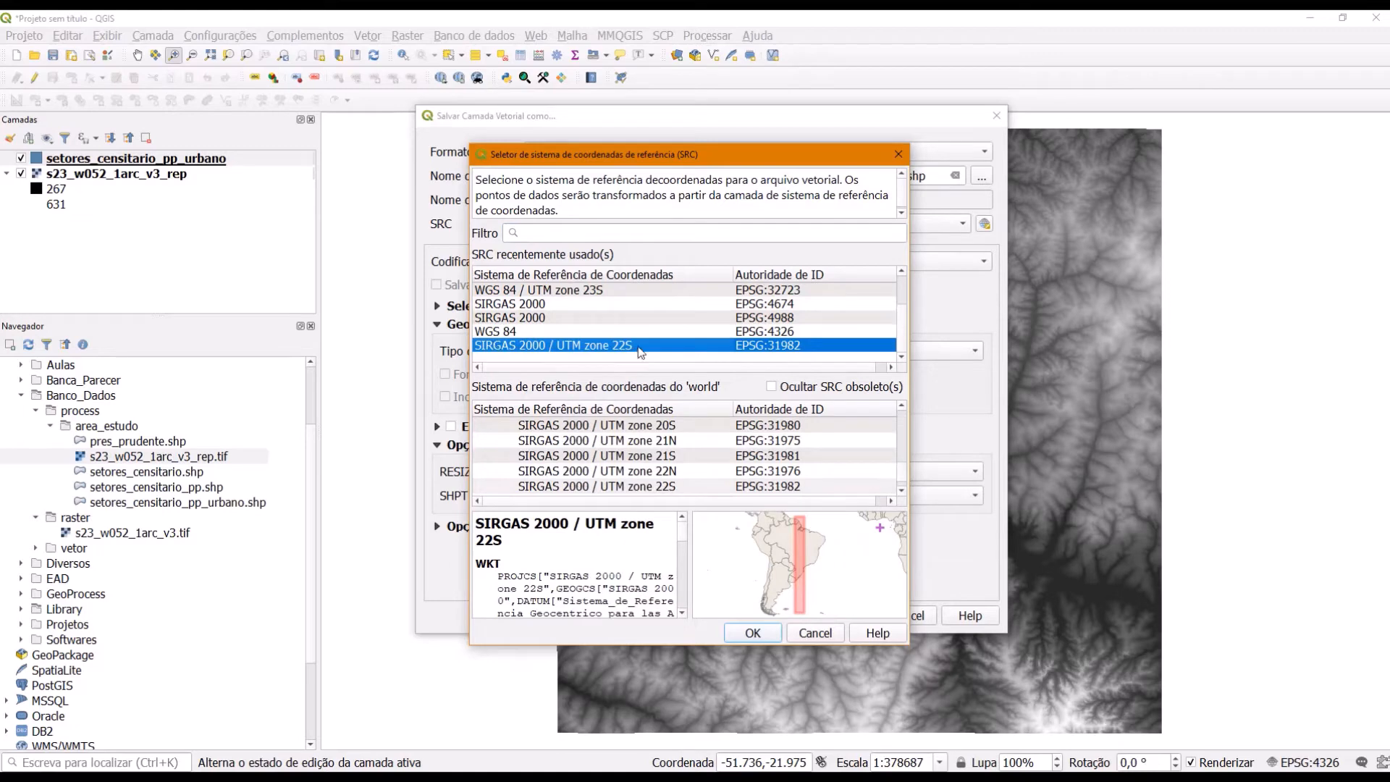
left_click(769, 634)
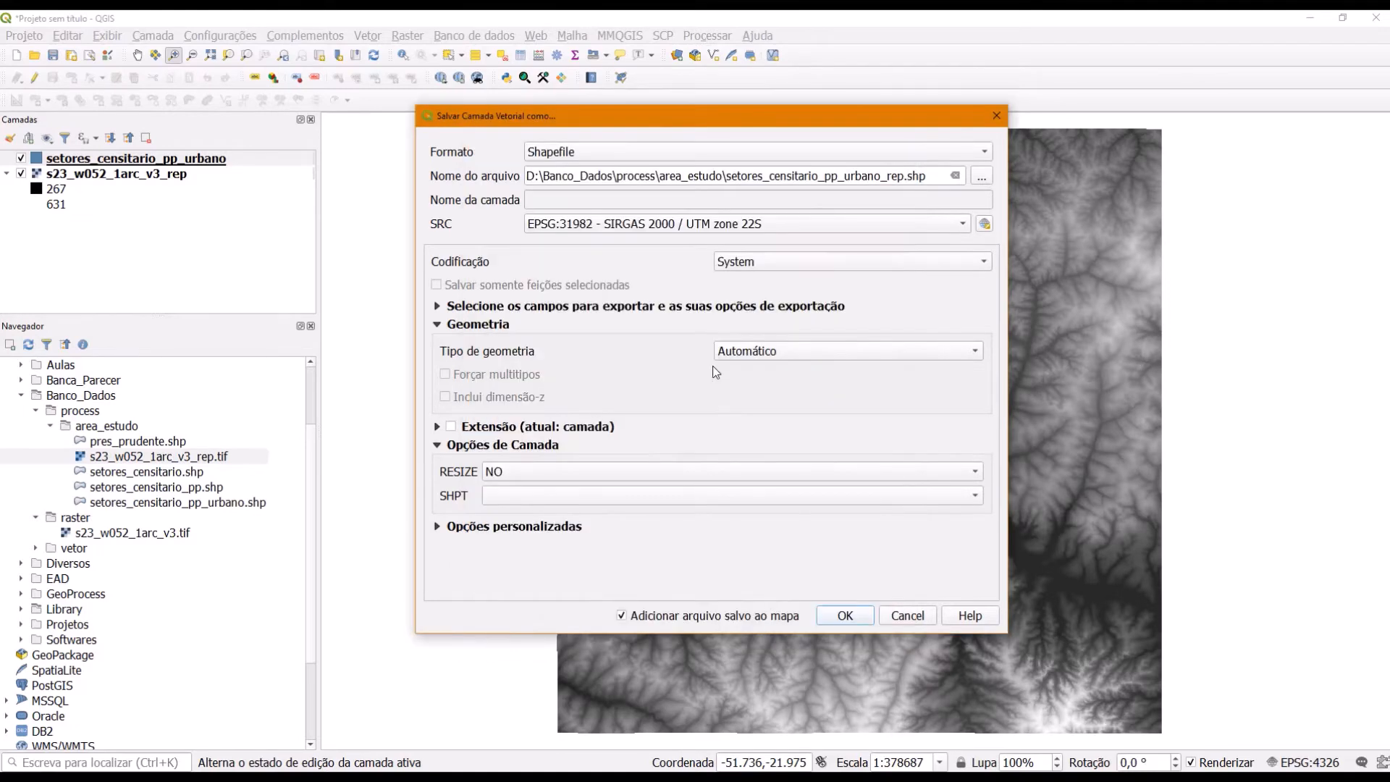
left_click(622, 615)
left_click(838, 615)
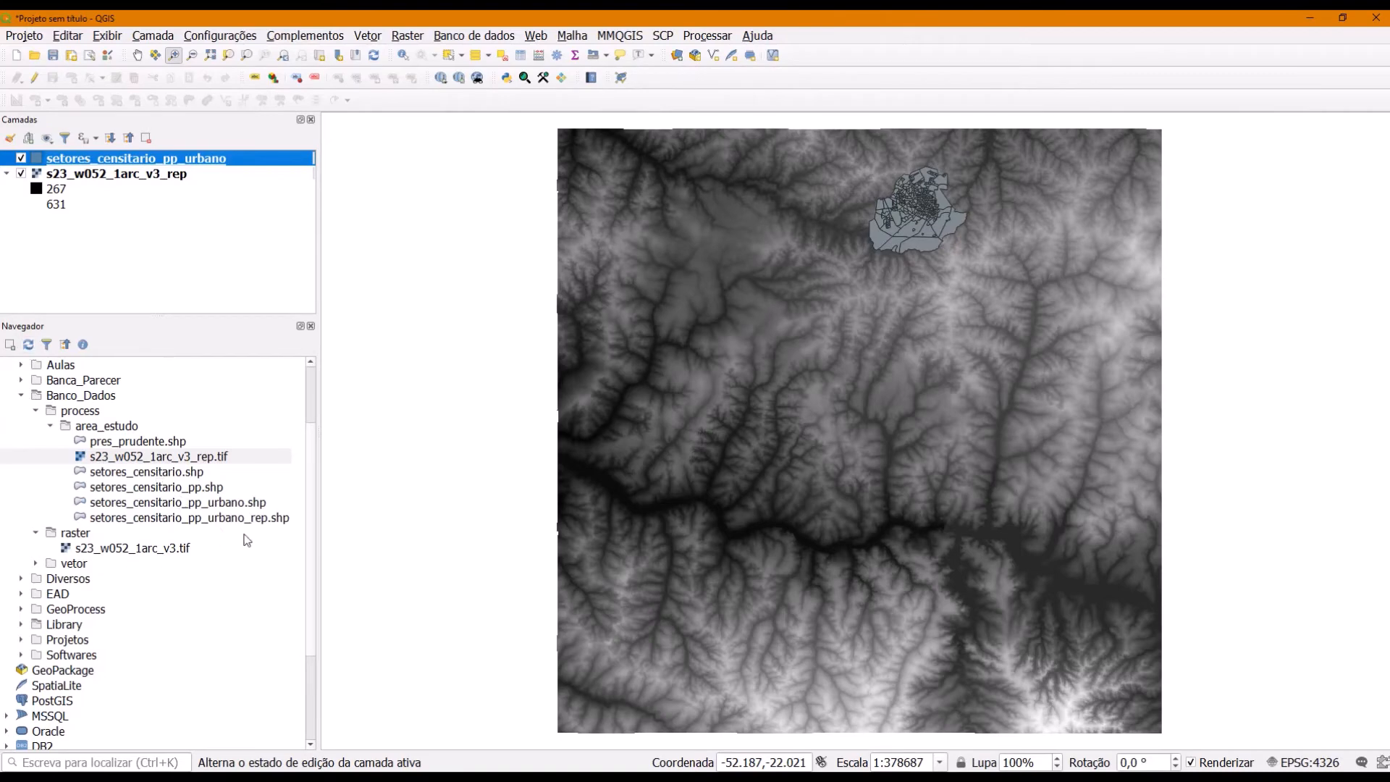
Start a new empty project and discard the changes to the current one
left_click(156, 519)
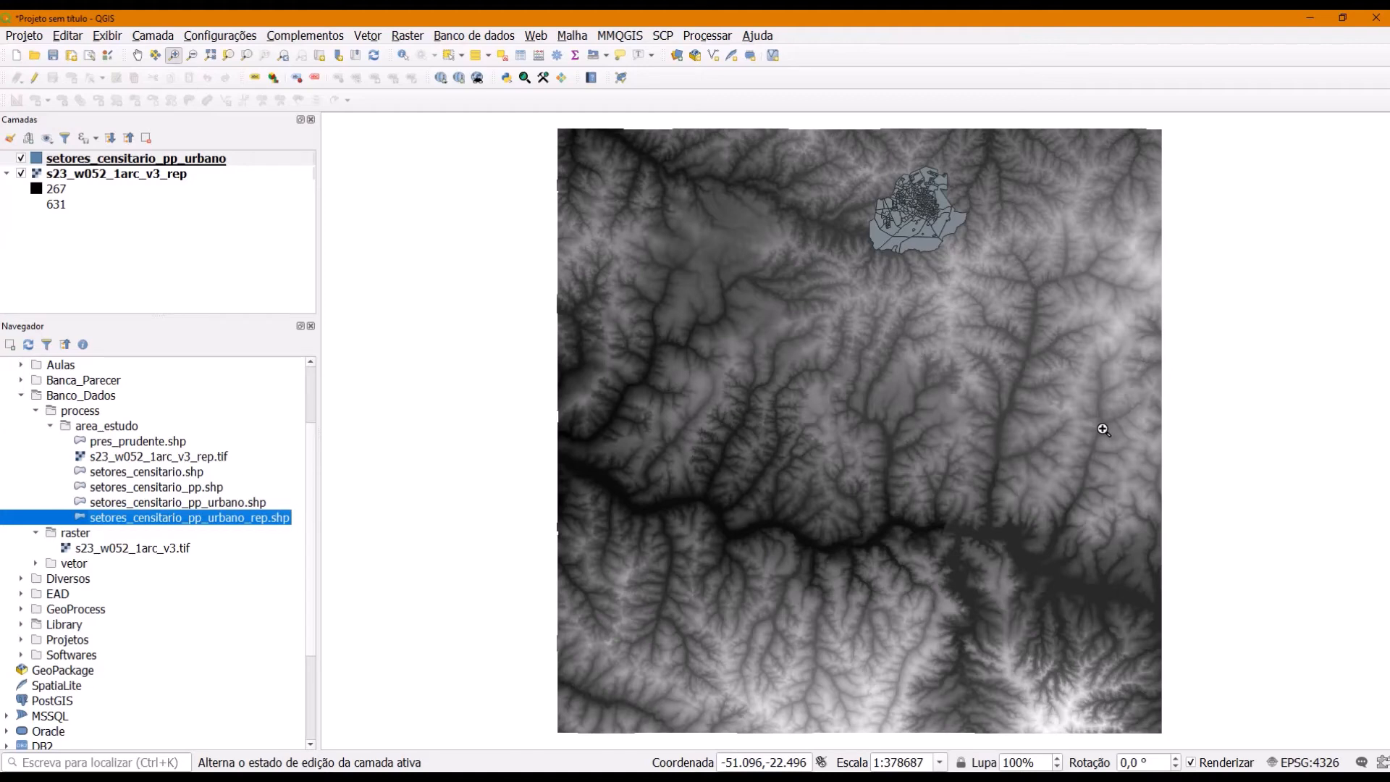
left_click(16, 55)
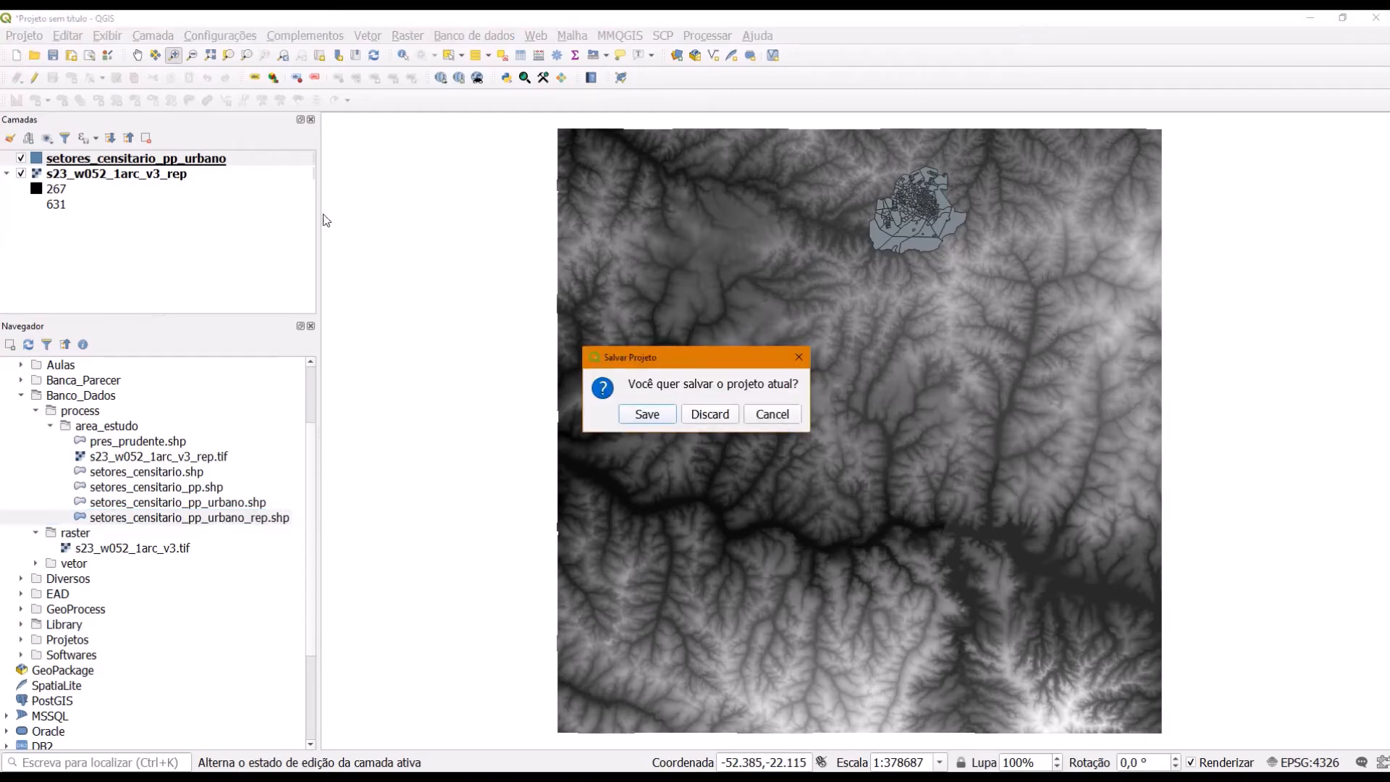
left_click(711, 415)
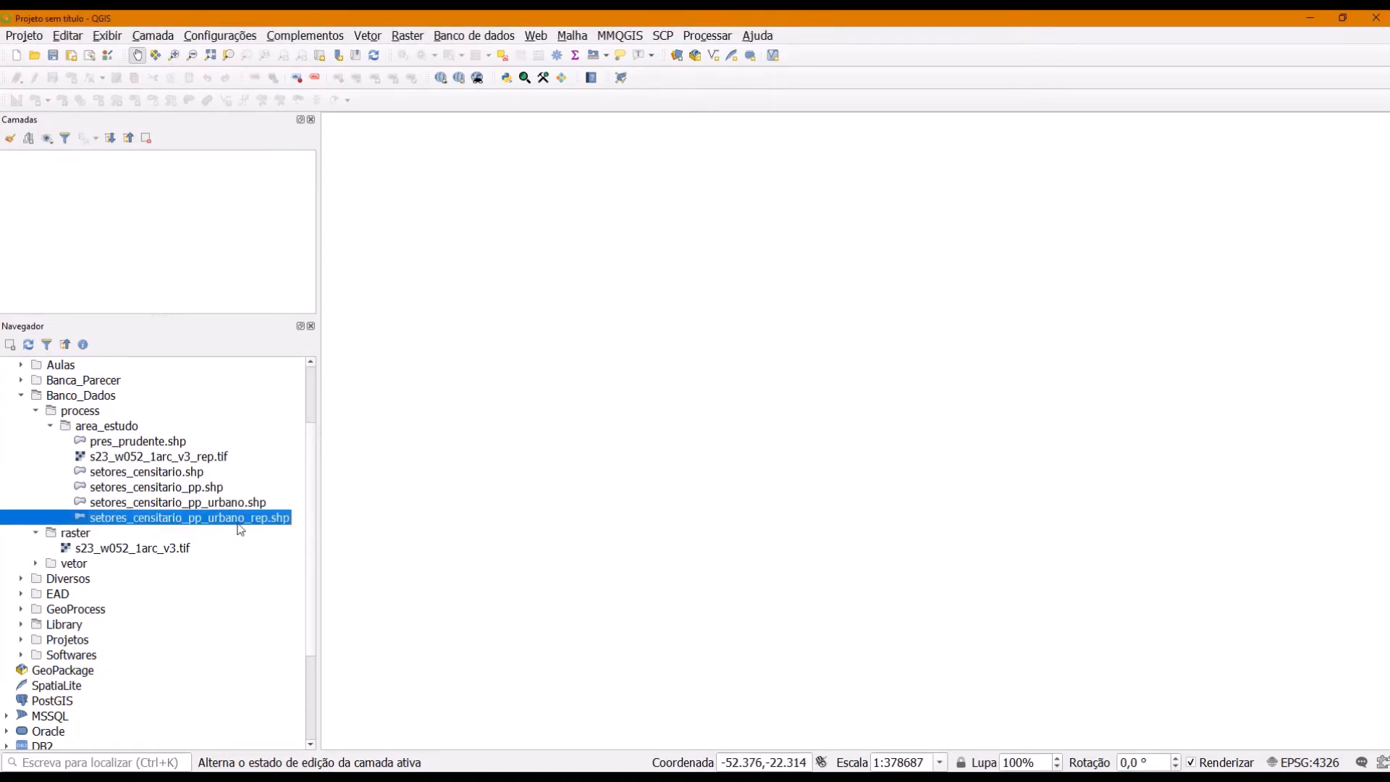
Add setores_censitario_pp_urbano_rep.shp and s23_w052_1arc_v3_rep.tif to the project, placing the raster below the census sectors
left_click_drag(239, 522, 728, 395)
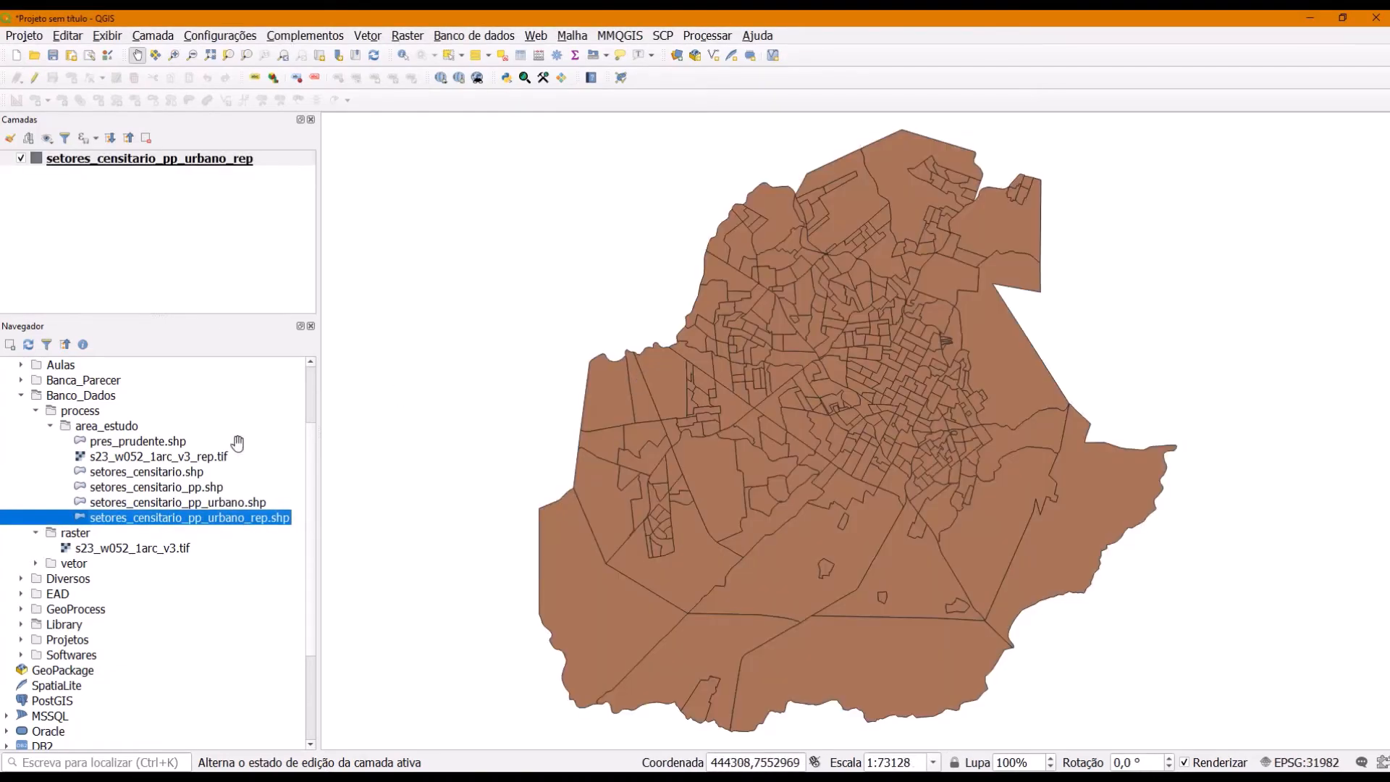
left_click_drag(174, 461, 571, 351)
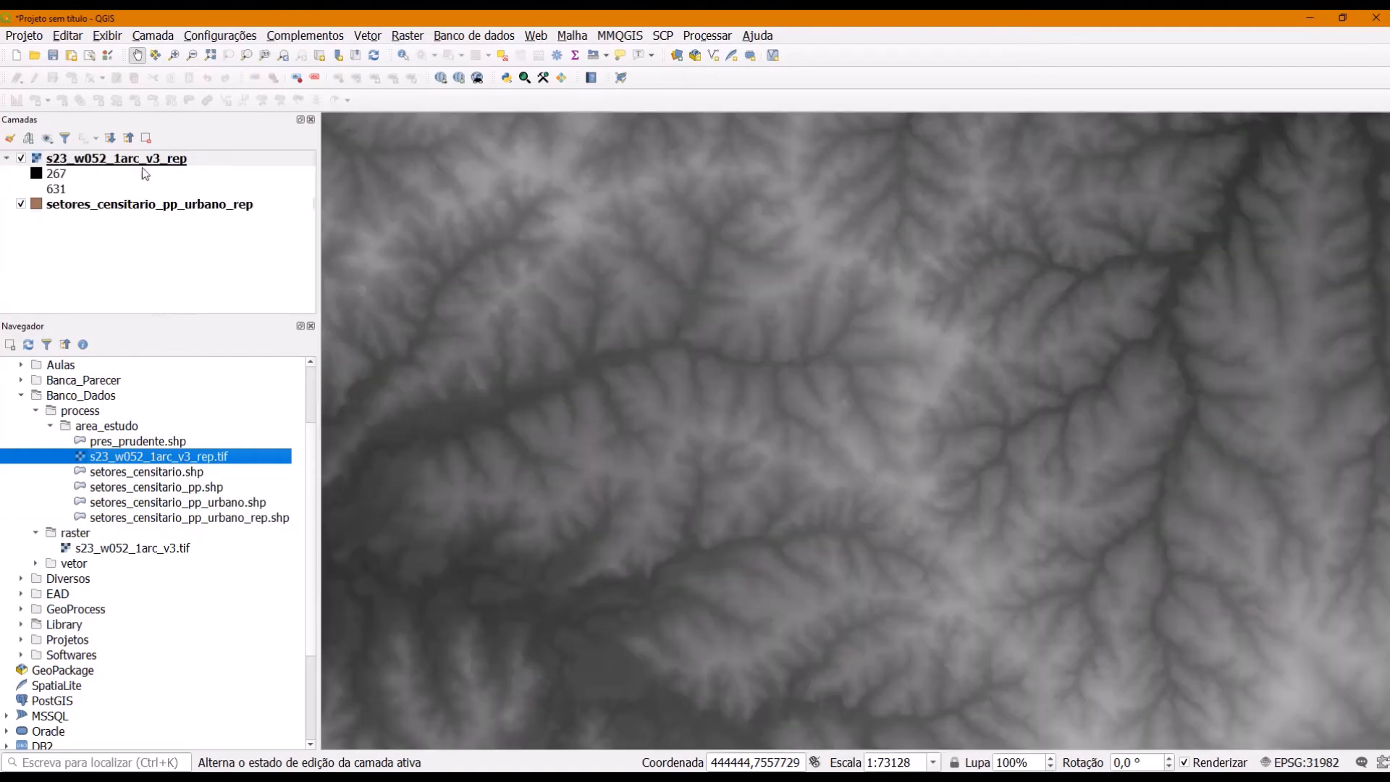
left_click(142, 167)
left_click_drag(142, 167, 142, 248)
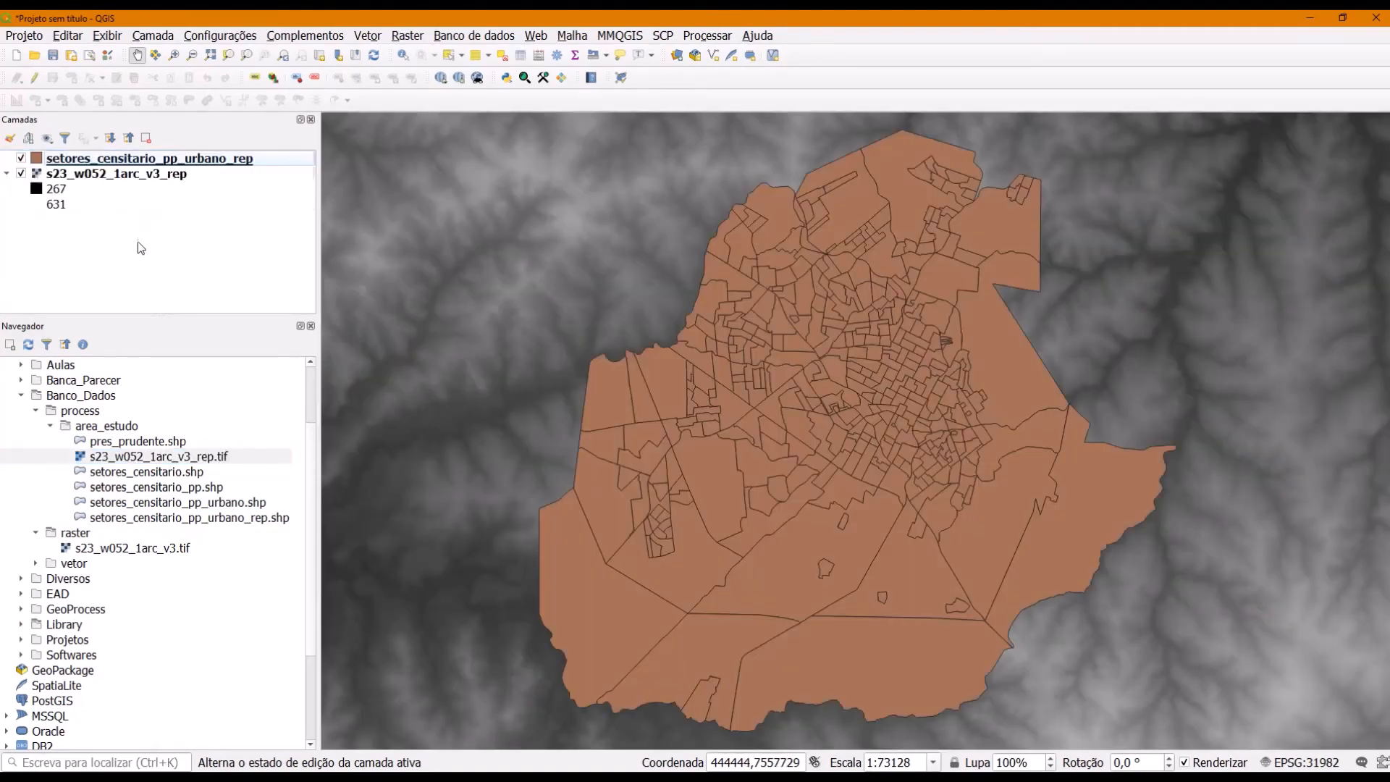
left_click(109, 162)
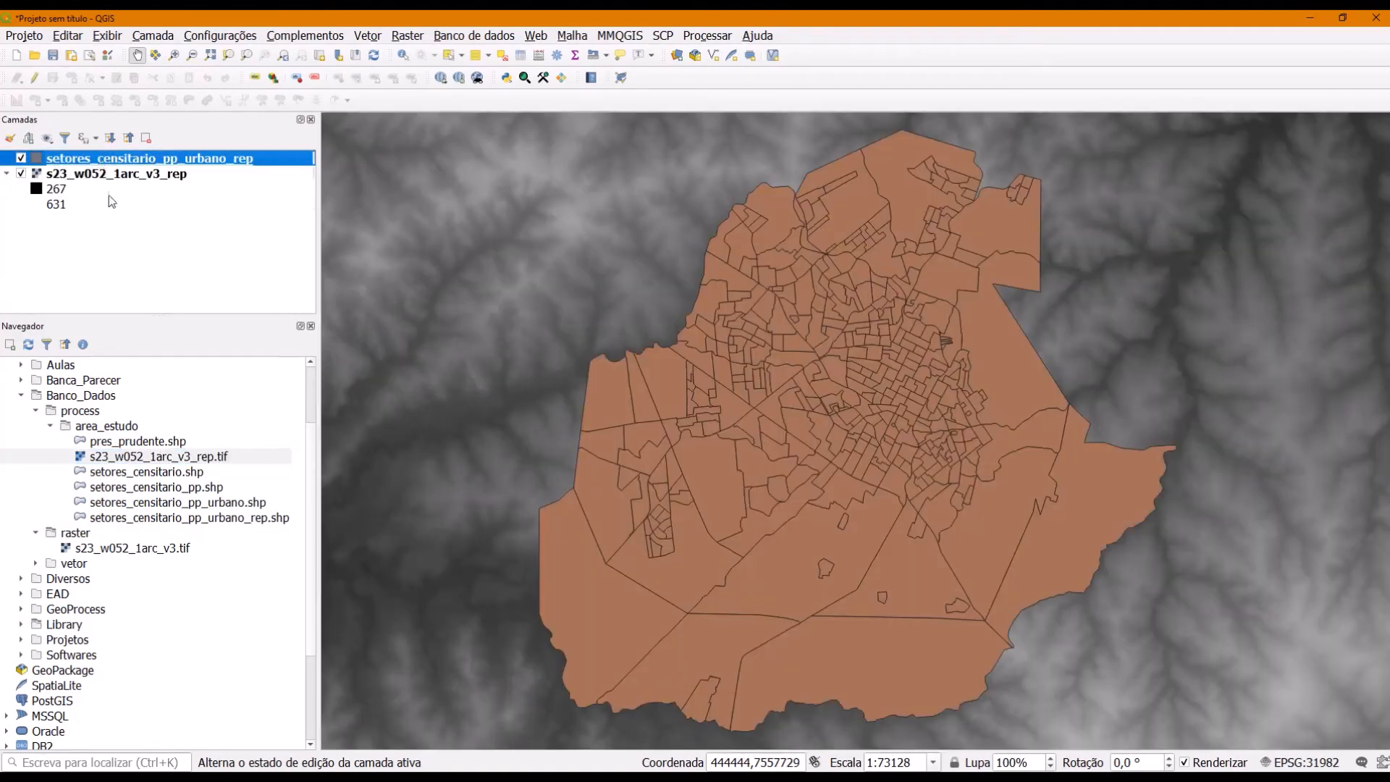
left_click(103, 179)
left_click(117, 217)
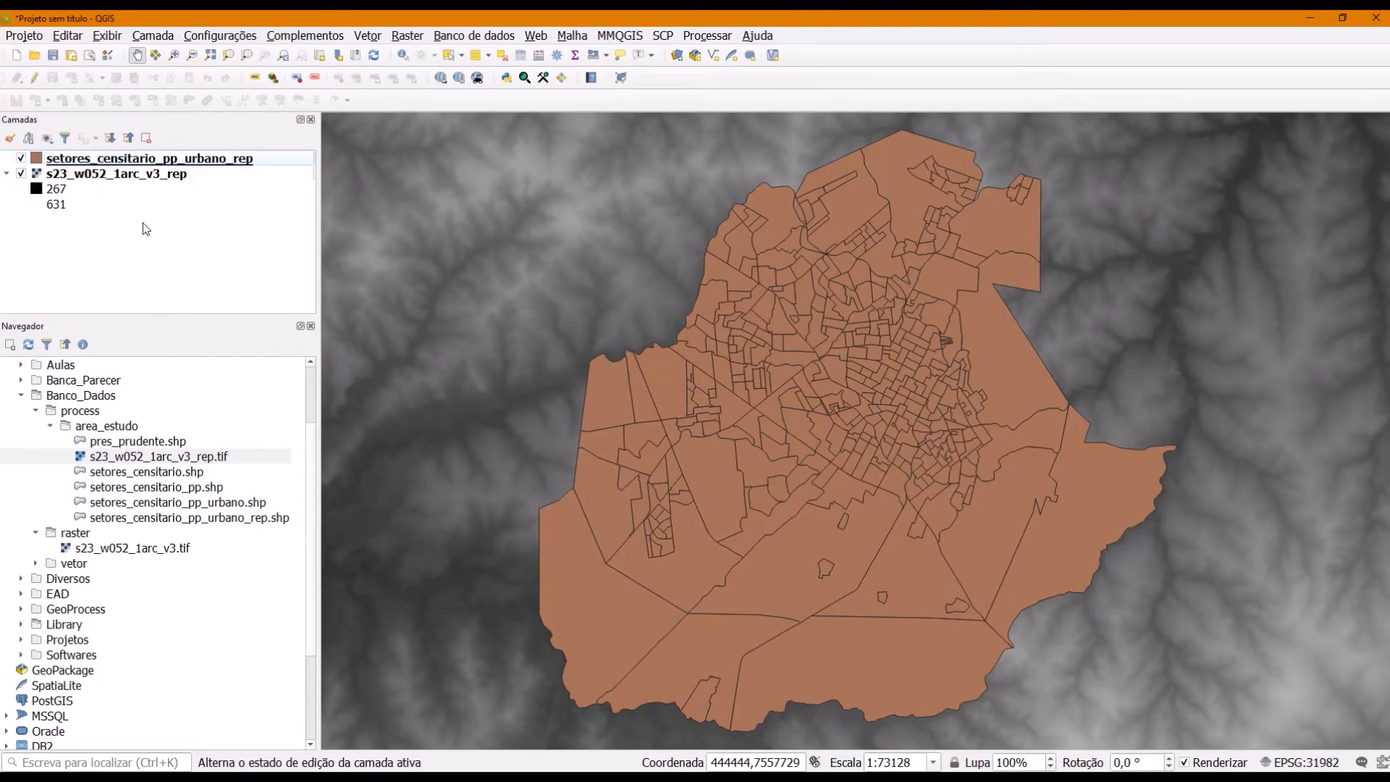
Check the coordinate reference system of the reprojected census sectors and elevation raster in their layer properties, closing each dialog
right_click(100, 156)
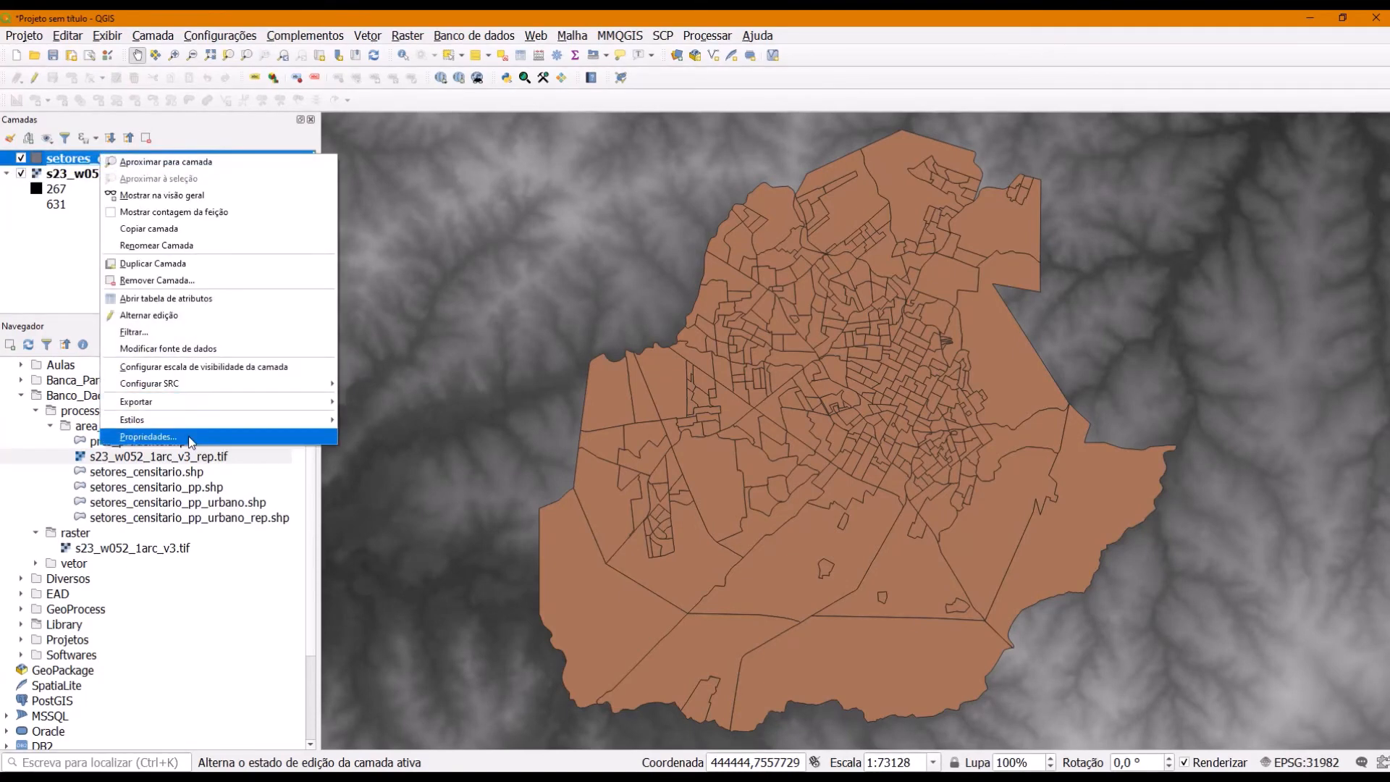
left_click(188, 436)
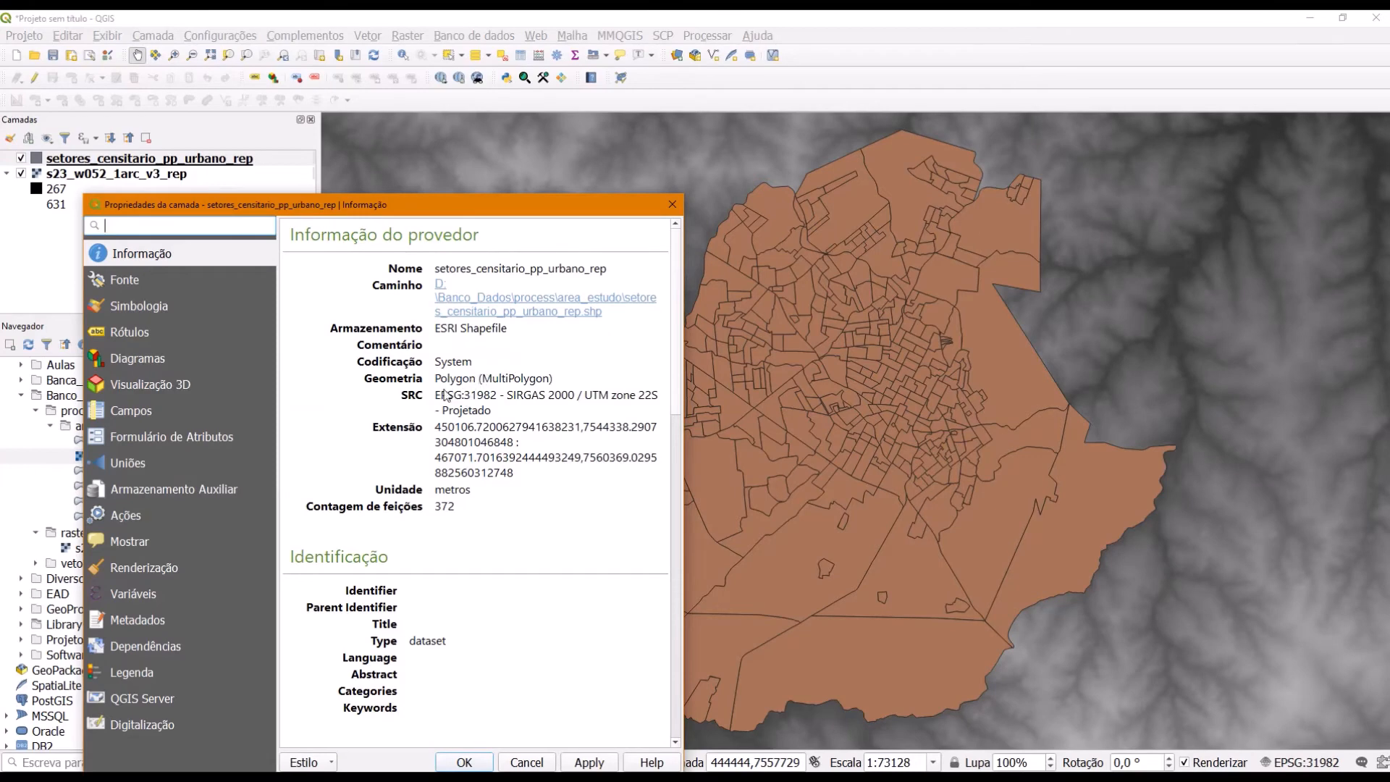
triple_click(447, 404)
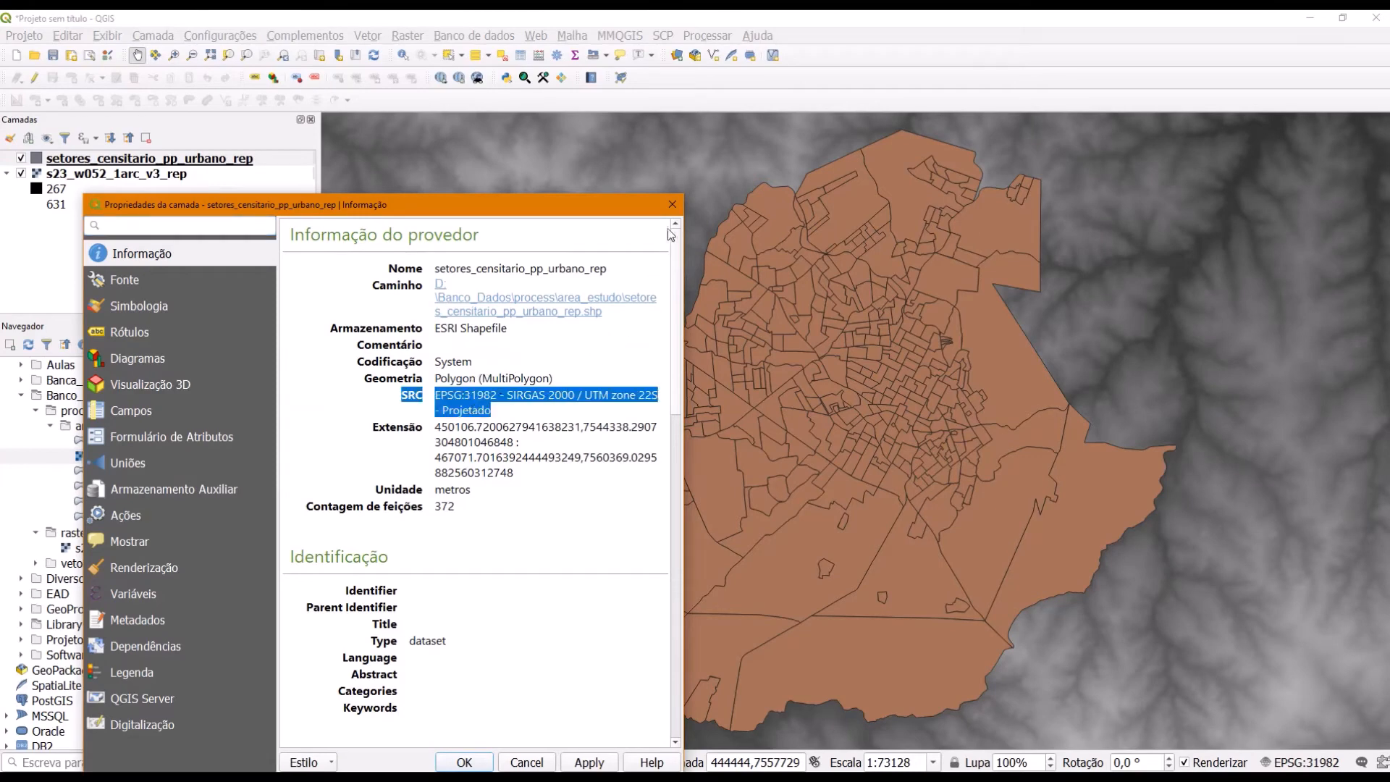
left_click(673, 204)
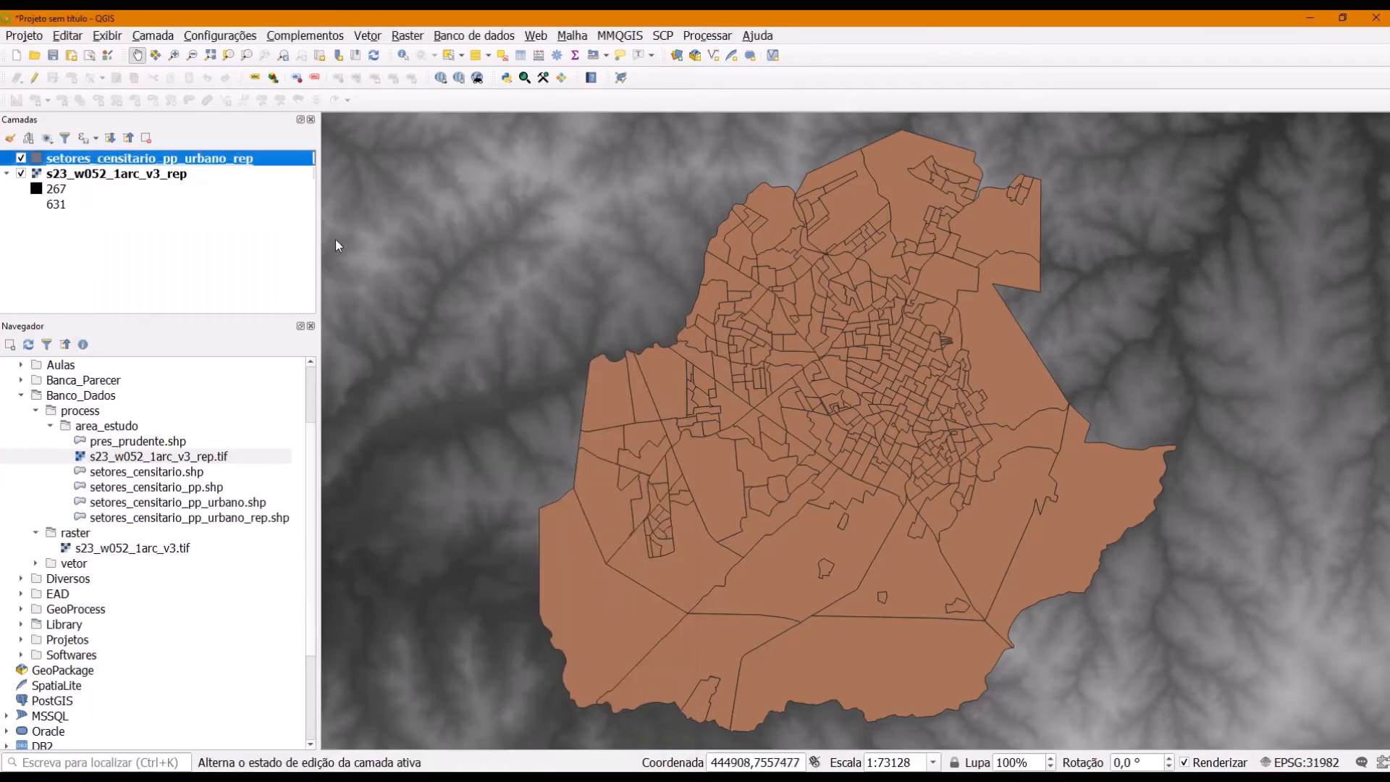
right_click(168, 178)
left_click(210, 422)
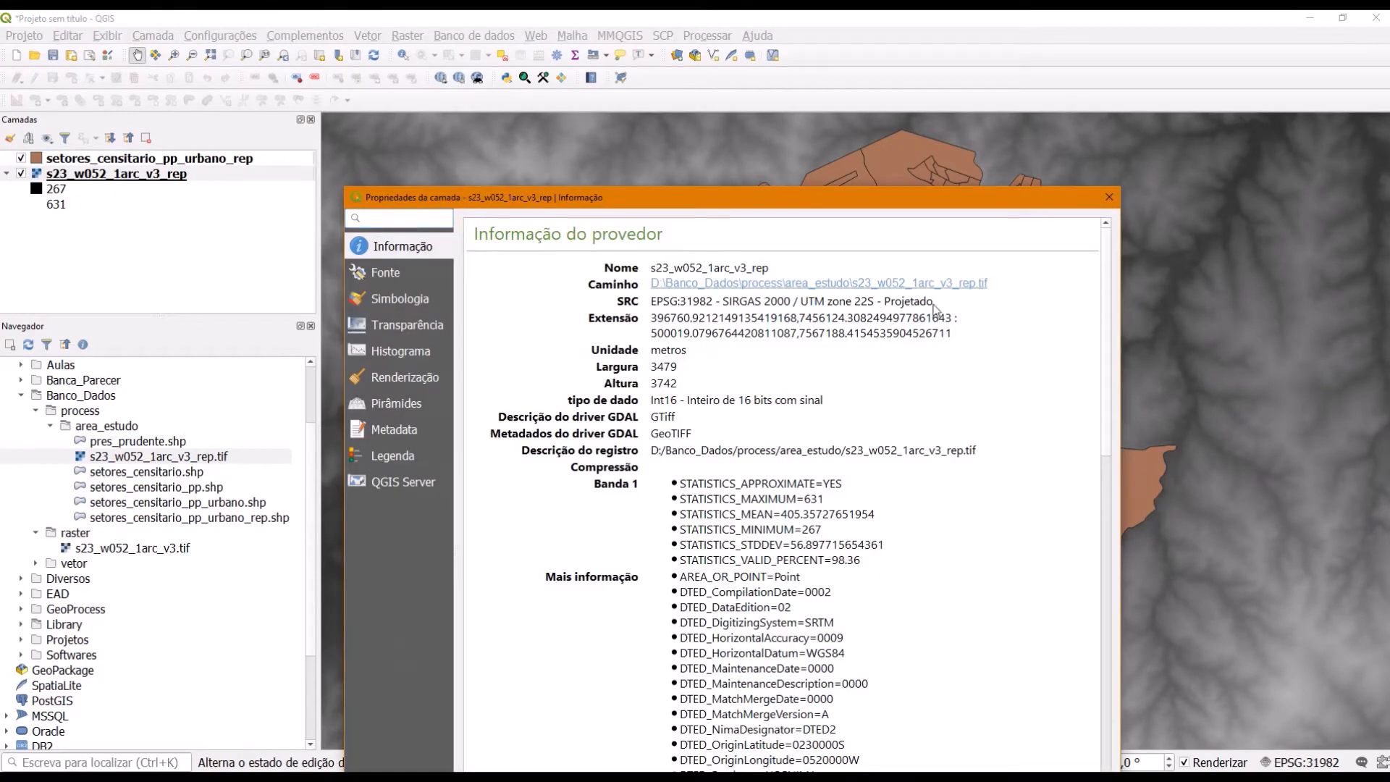
left_click(1108, 197)
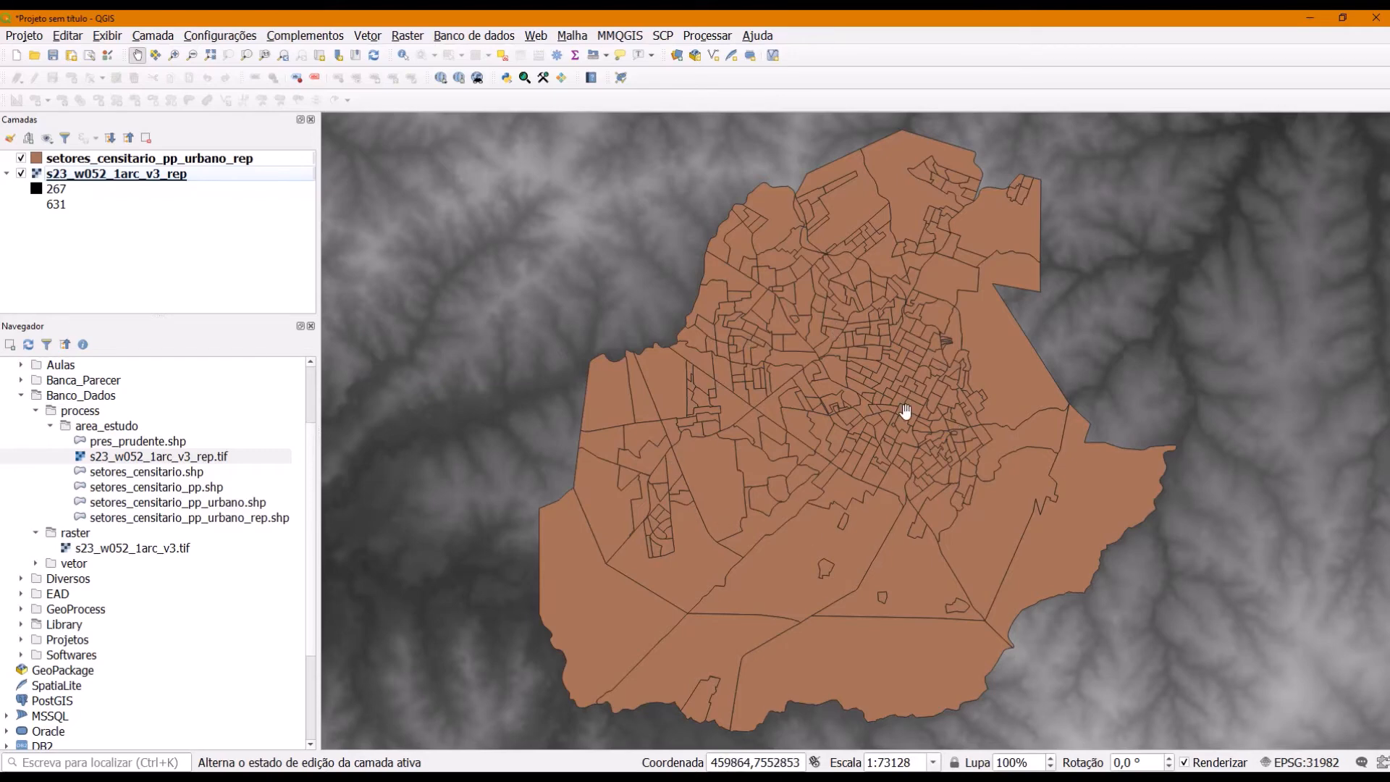
Open the Dissolve geoprocessing tool with setores_censitario_pp_urbano_rep as the input layer
left_click(366, 36)
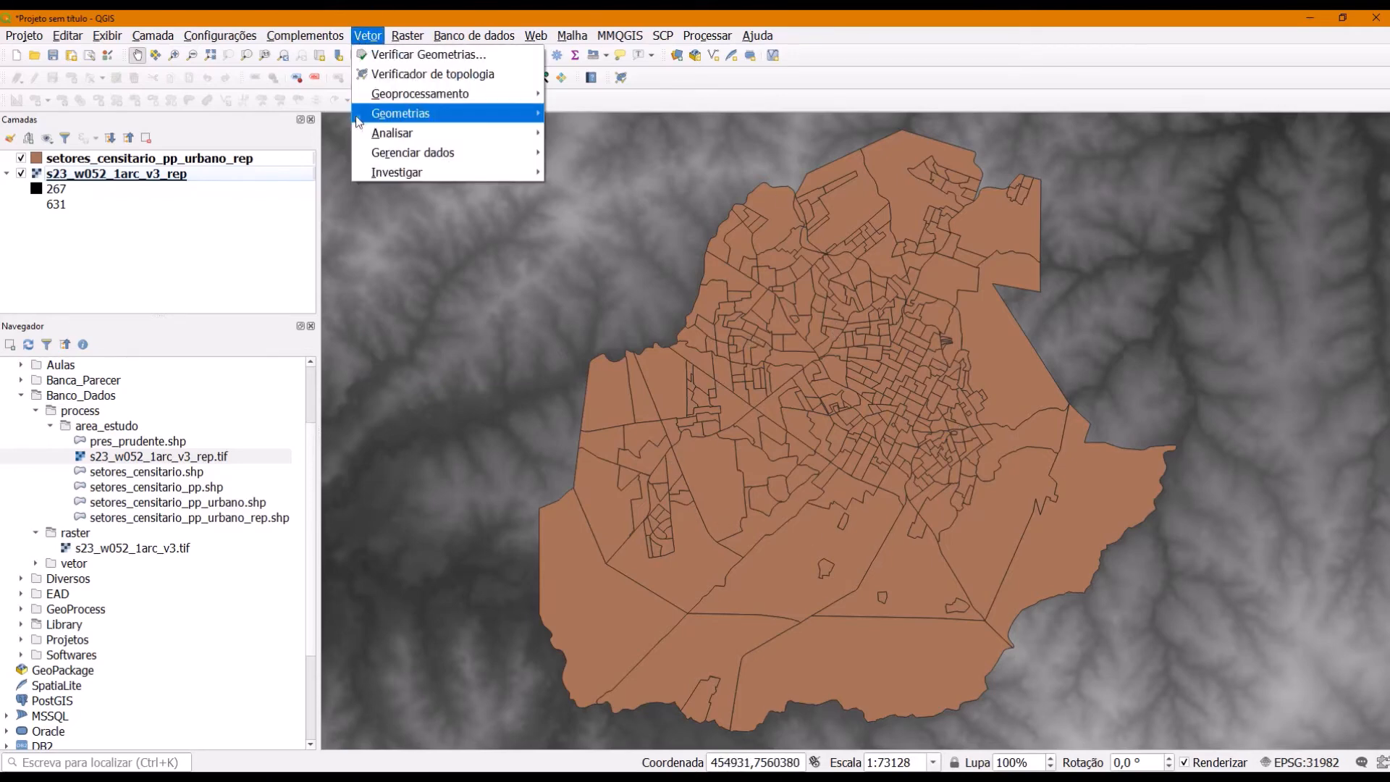
mouse_move(538, 98)
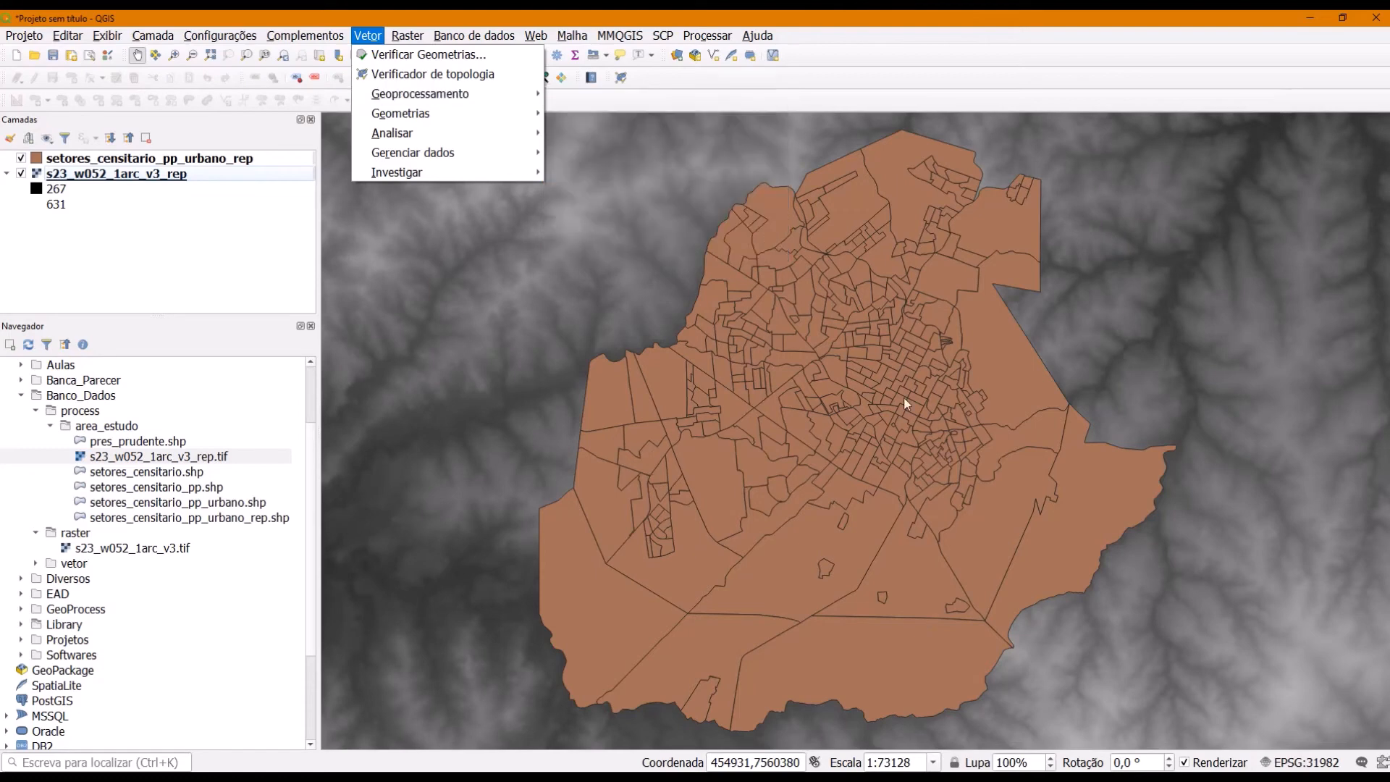
mouse_move(463, 93)
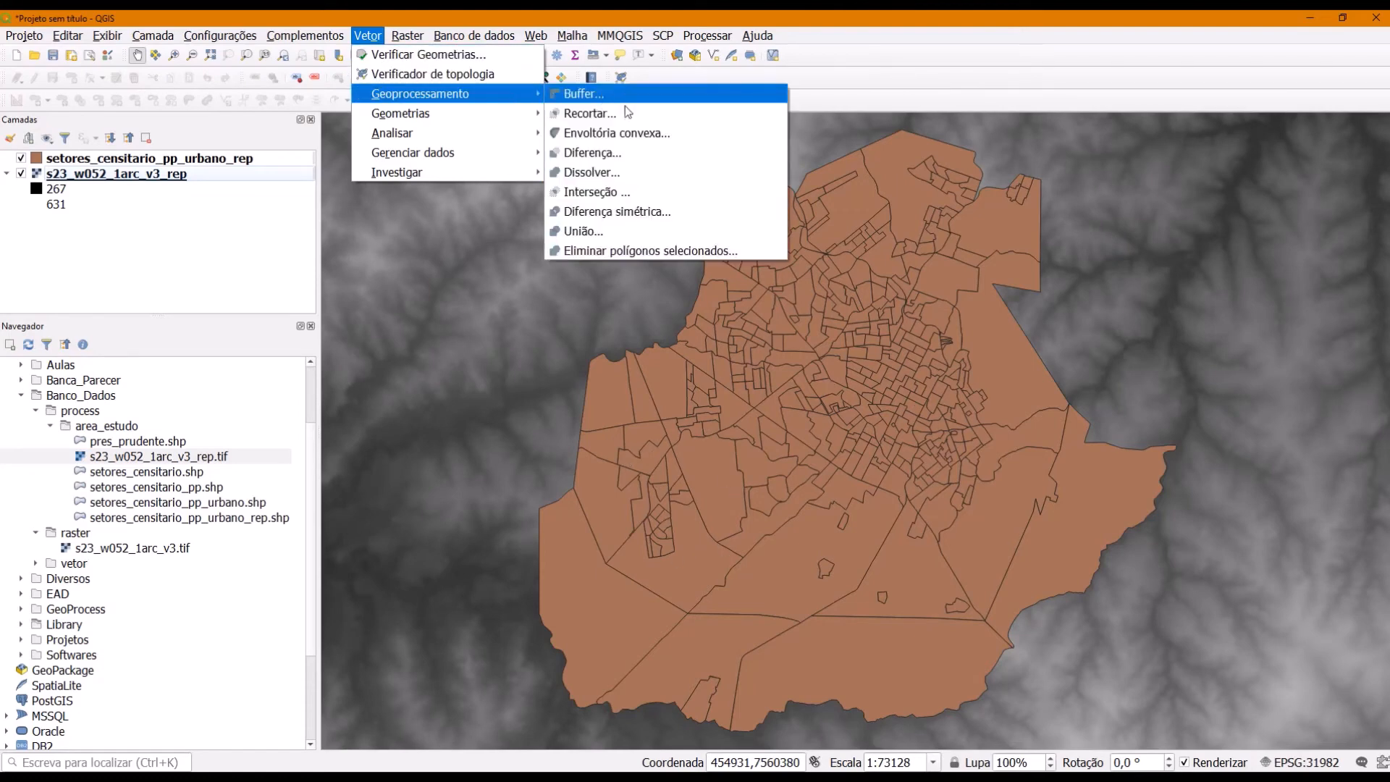
left_click(663, 179)
left_click_drag(670, 51, 650, 71)
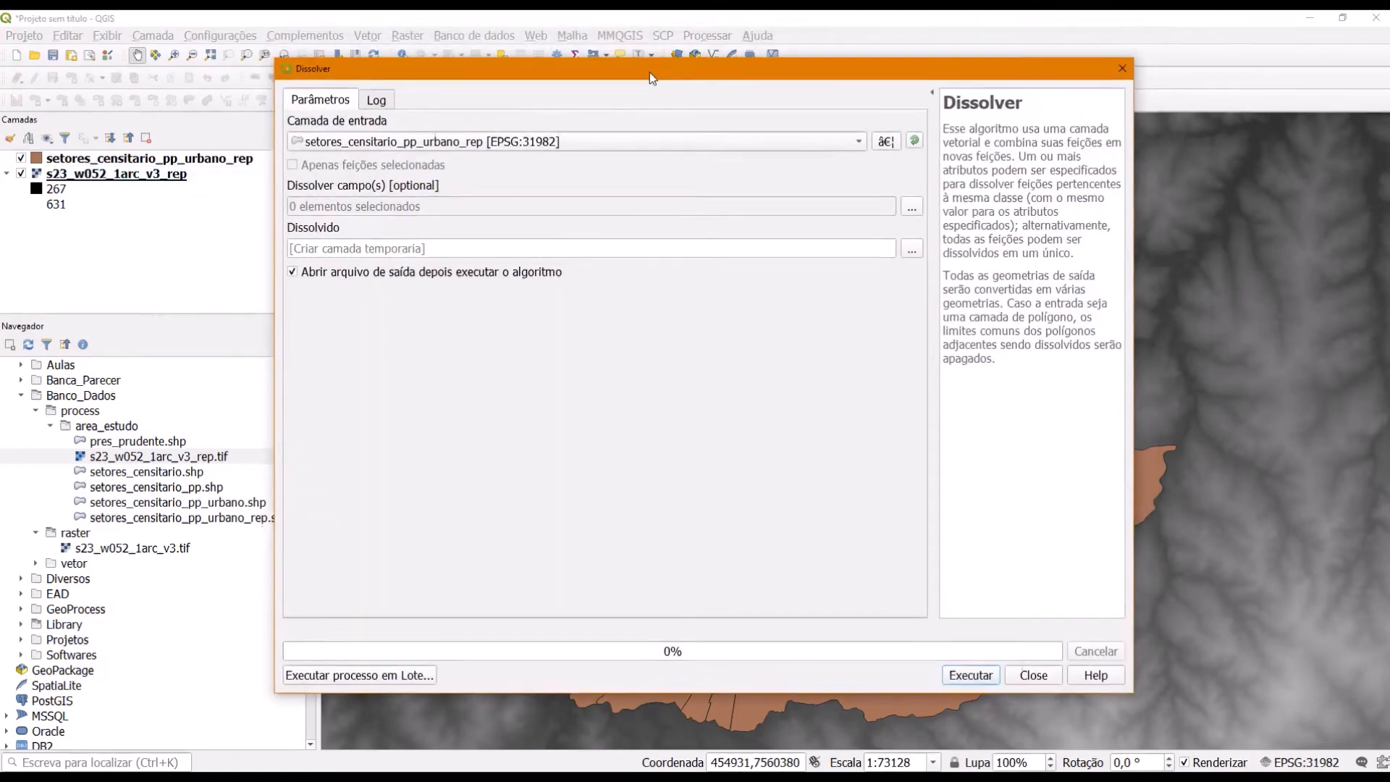
left_click(334, 144)
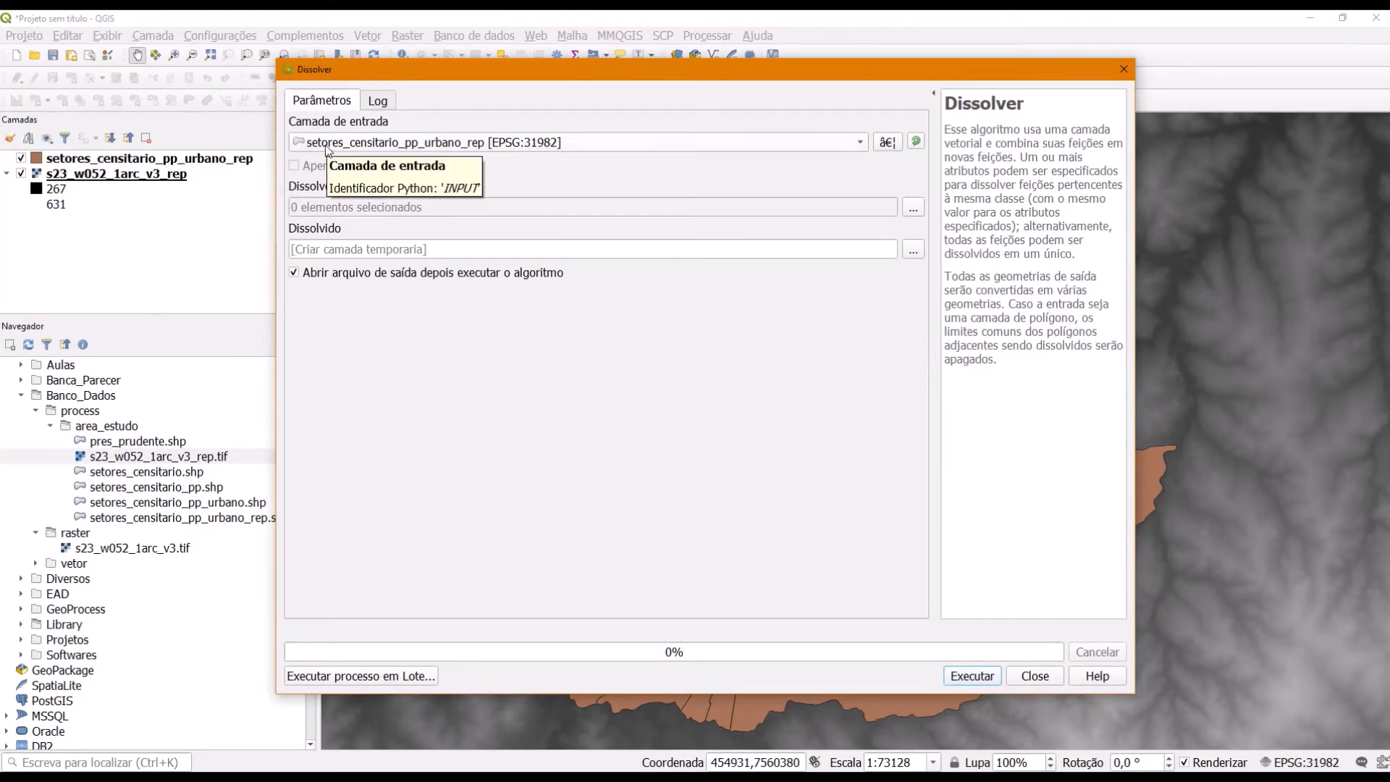
Set the dissolved output to setores_censitario_pp_urbano_rep_diss.shp in the area_estudo folder, run Dissolve and close the tool
left_click(913, 249)
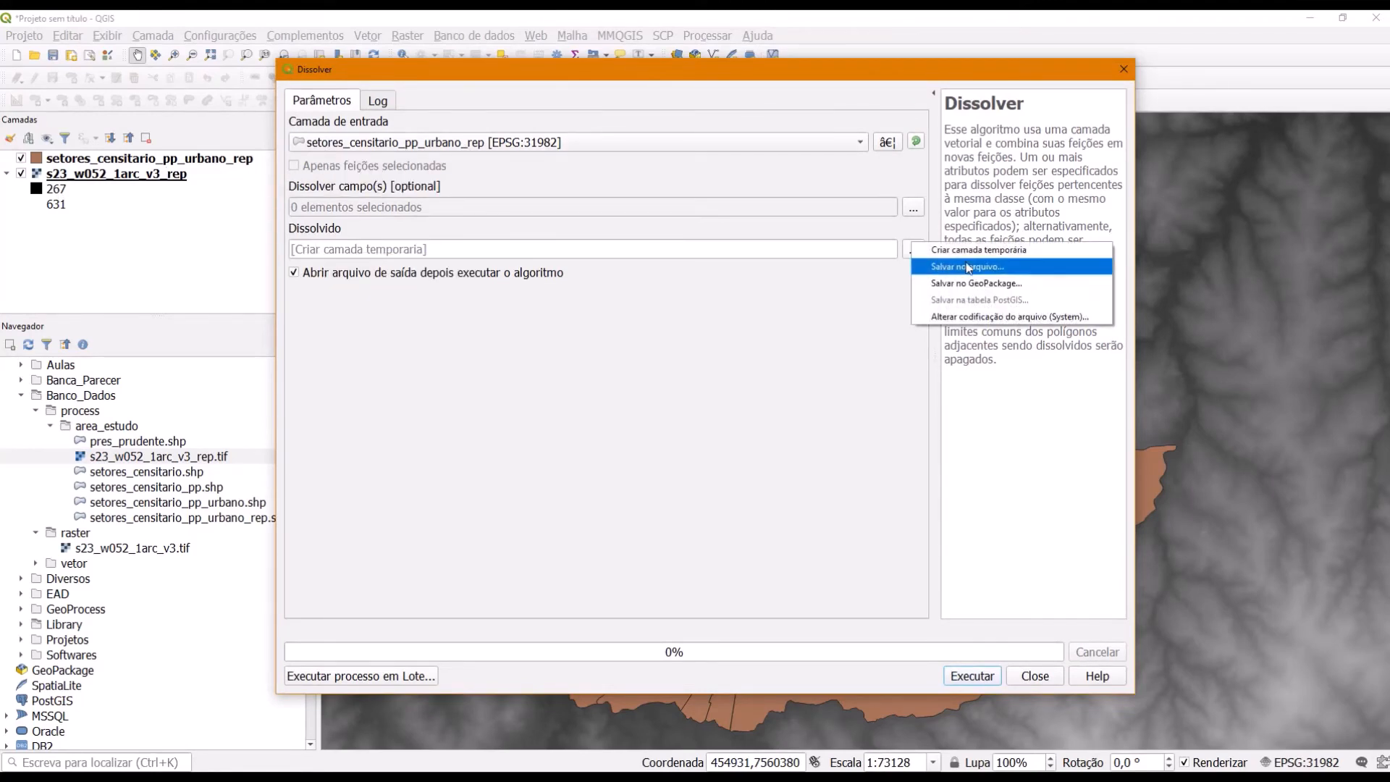
left_click(967, 266)
left_click(911, 196)
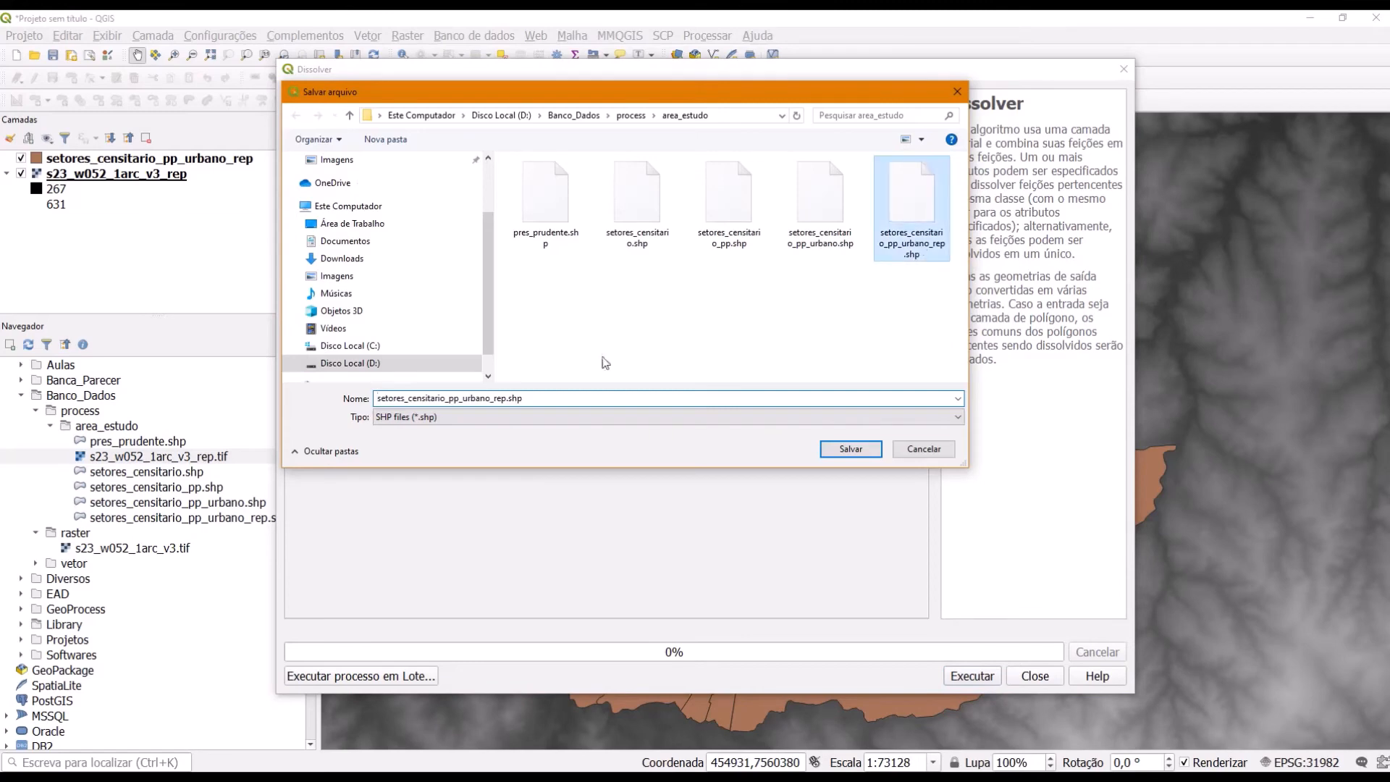
left_click(508, 399)
left_click(508, 399)
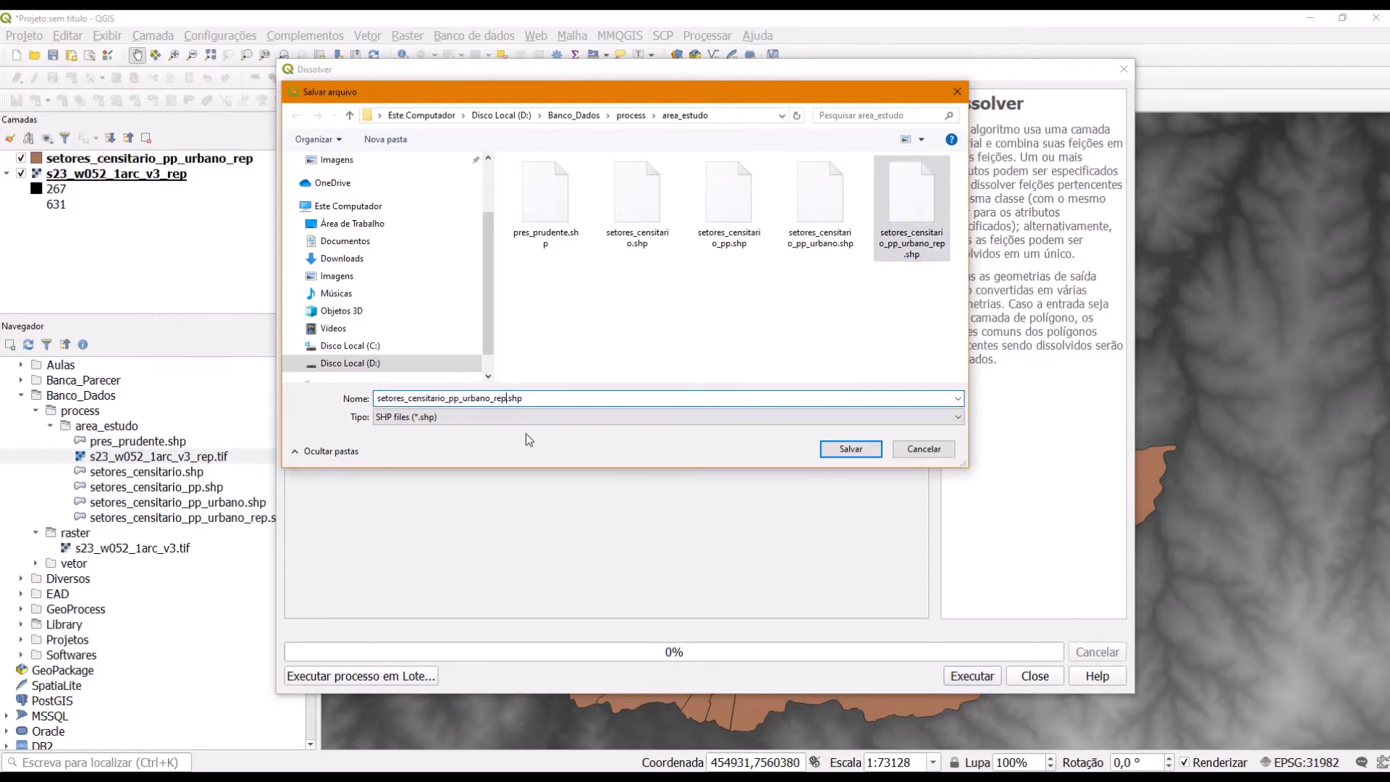
type("_diss")
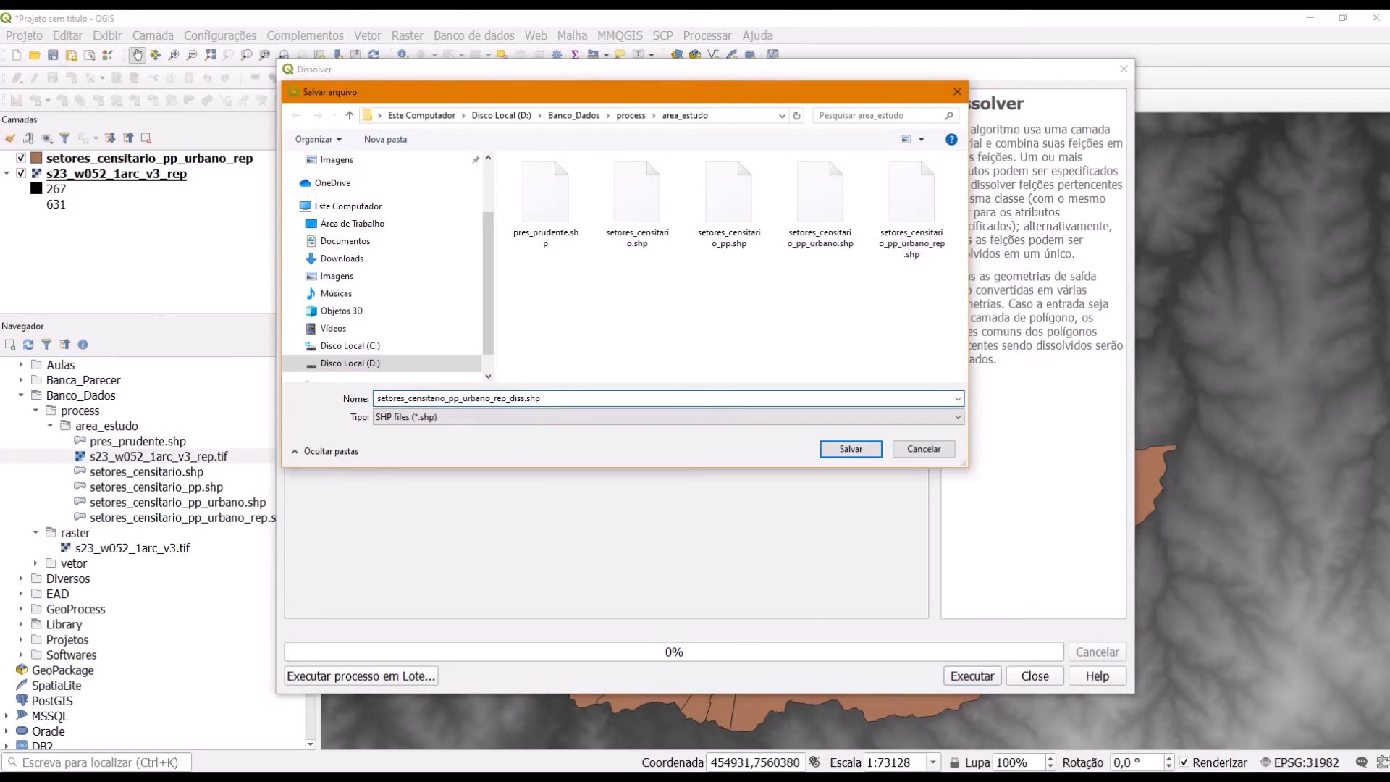
left_click(848, 452)
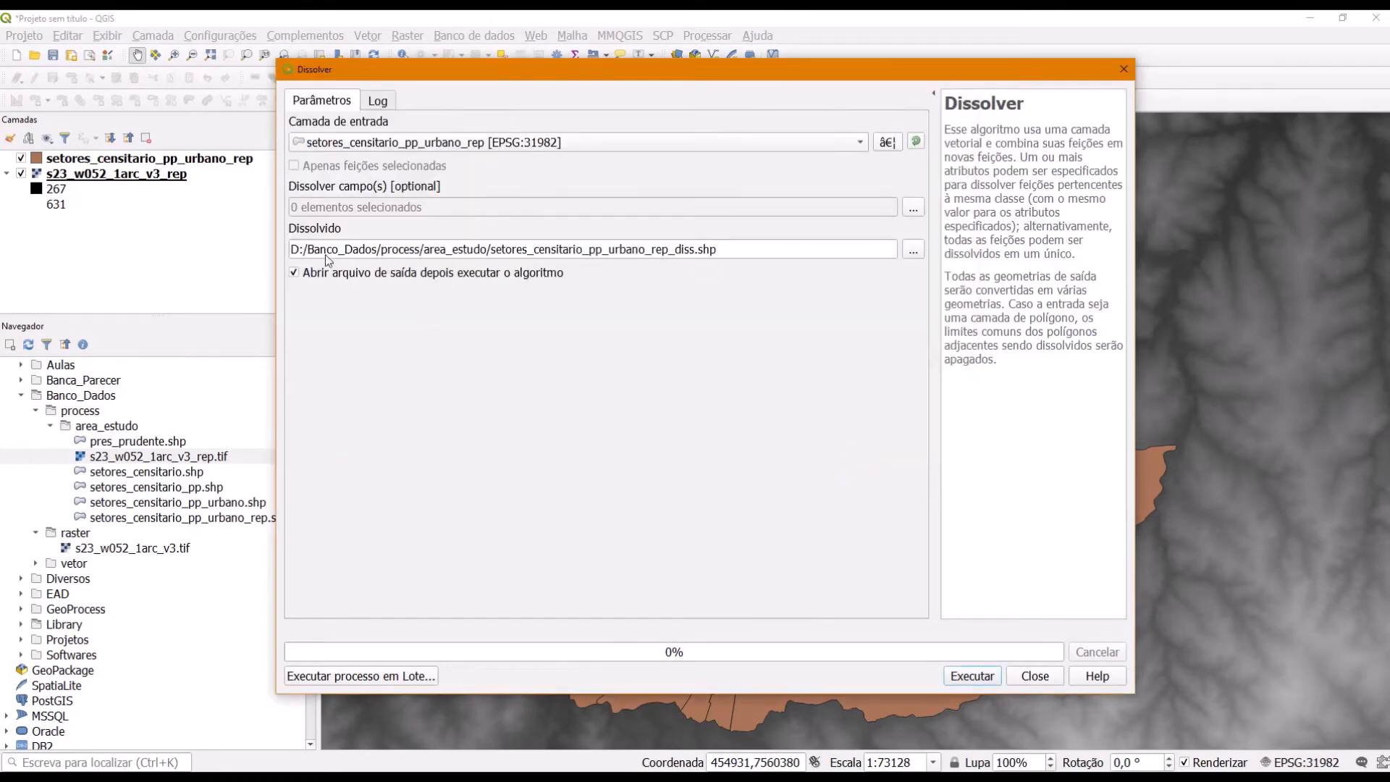
left_click(967, 680)
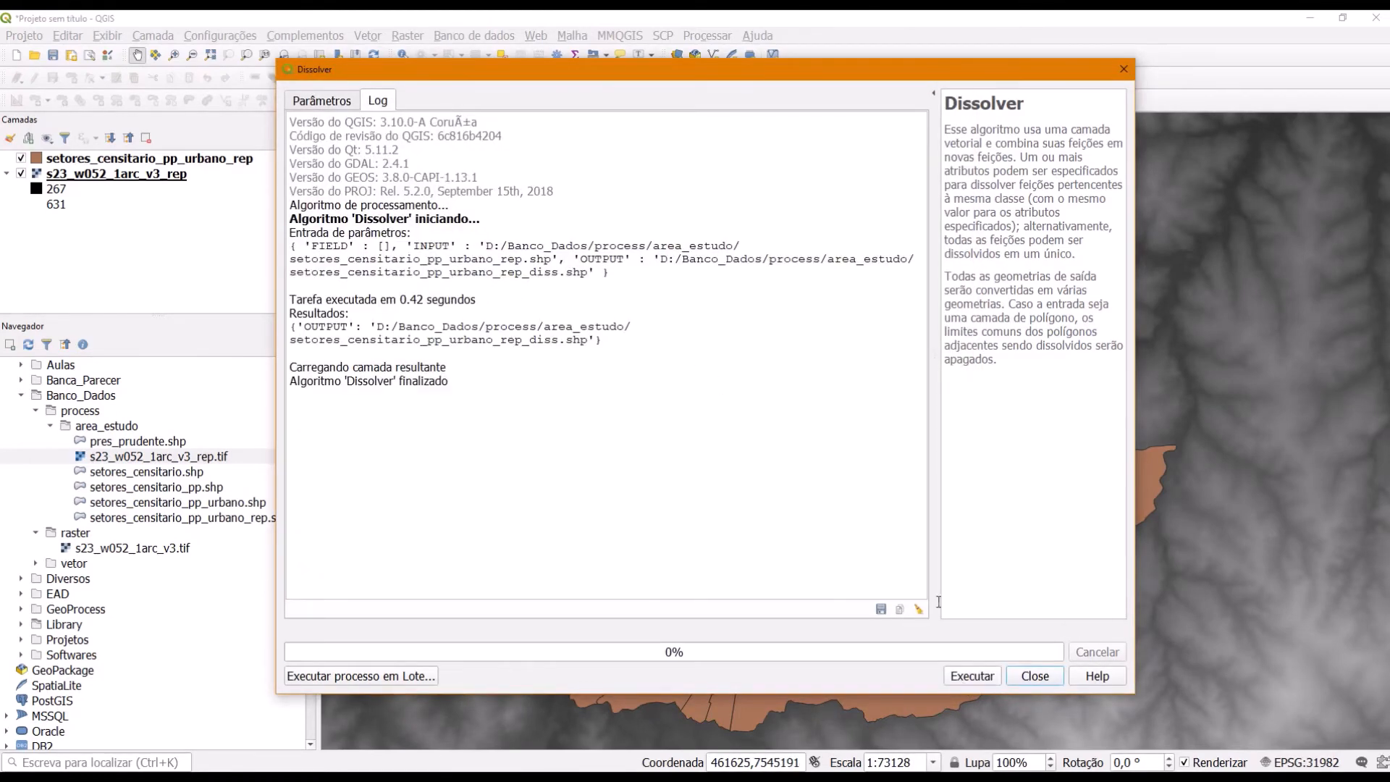
left_click(1051, 680)
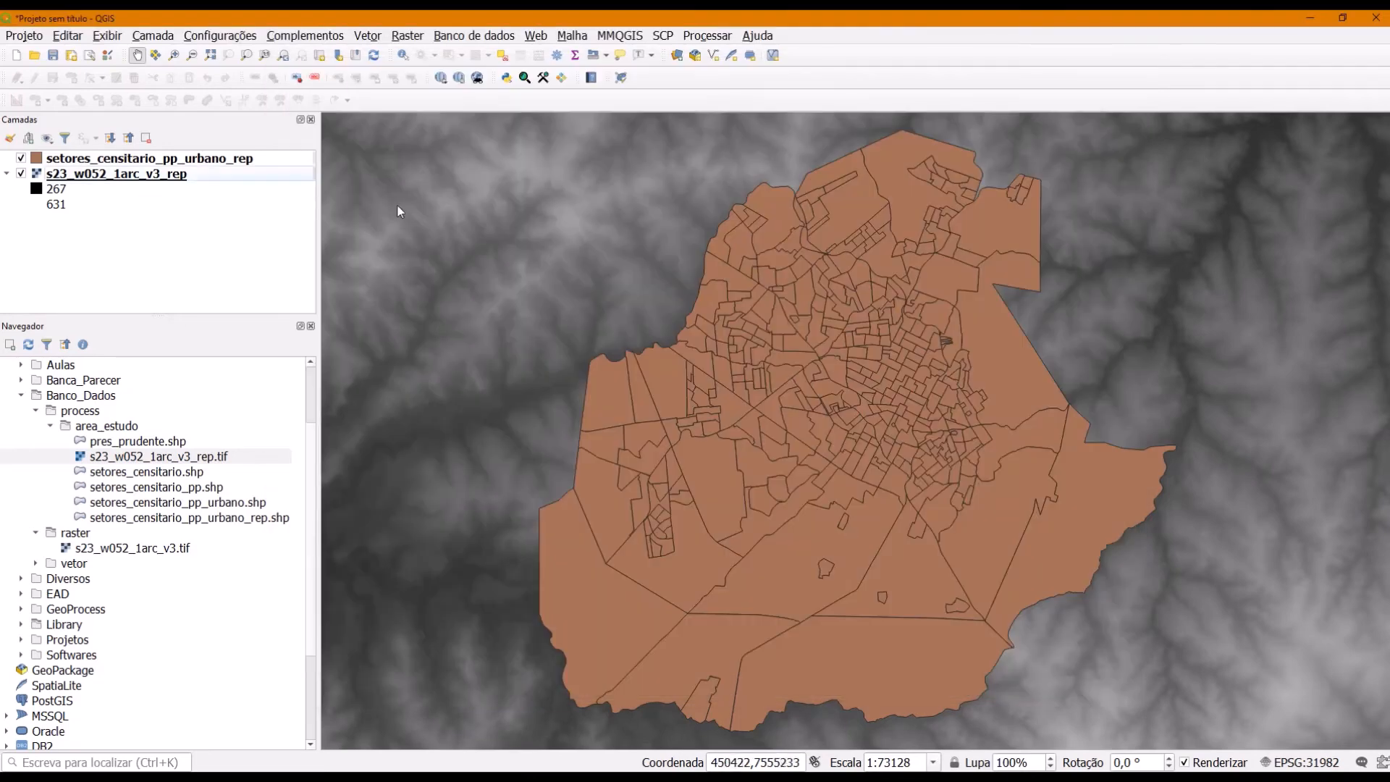
Refresh the file browser, add setores_censitario_pp_urbano_rep_diss.shp to the map and hide the setores_censitario_pp_urbano_rep layer
left_click(28, 347)
left_click(176, 534)
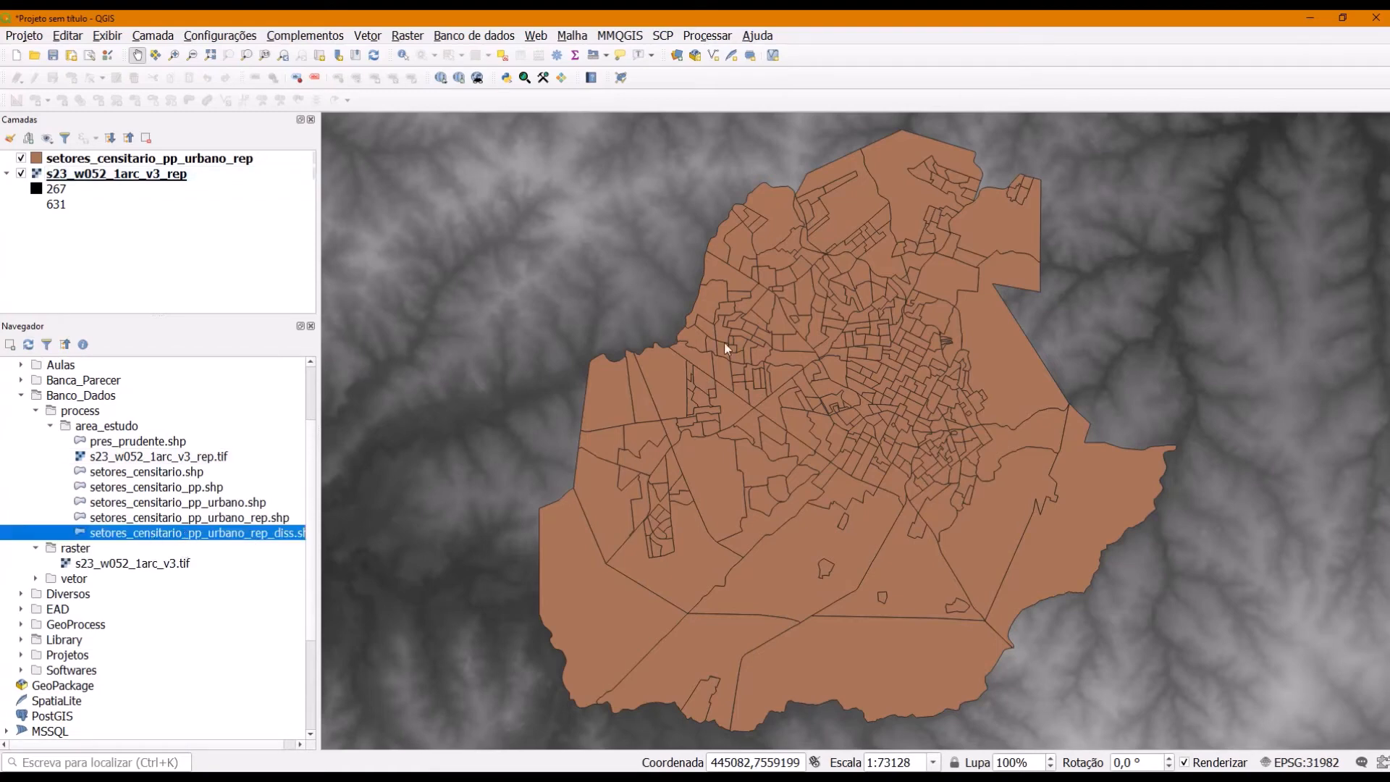
left_click_drag(723, 342, 724, 318)
left_click(21, 157)
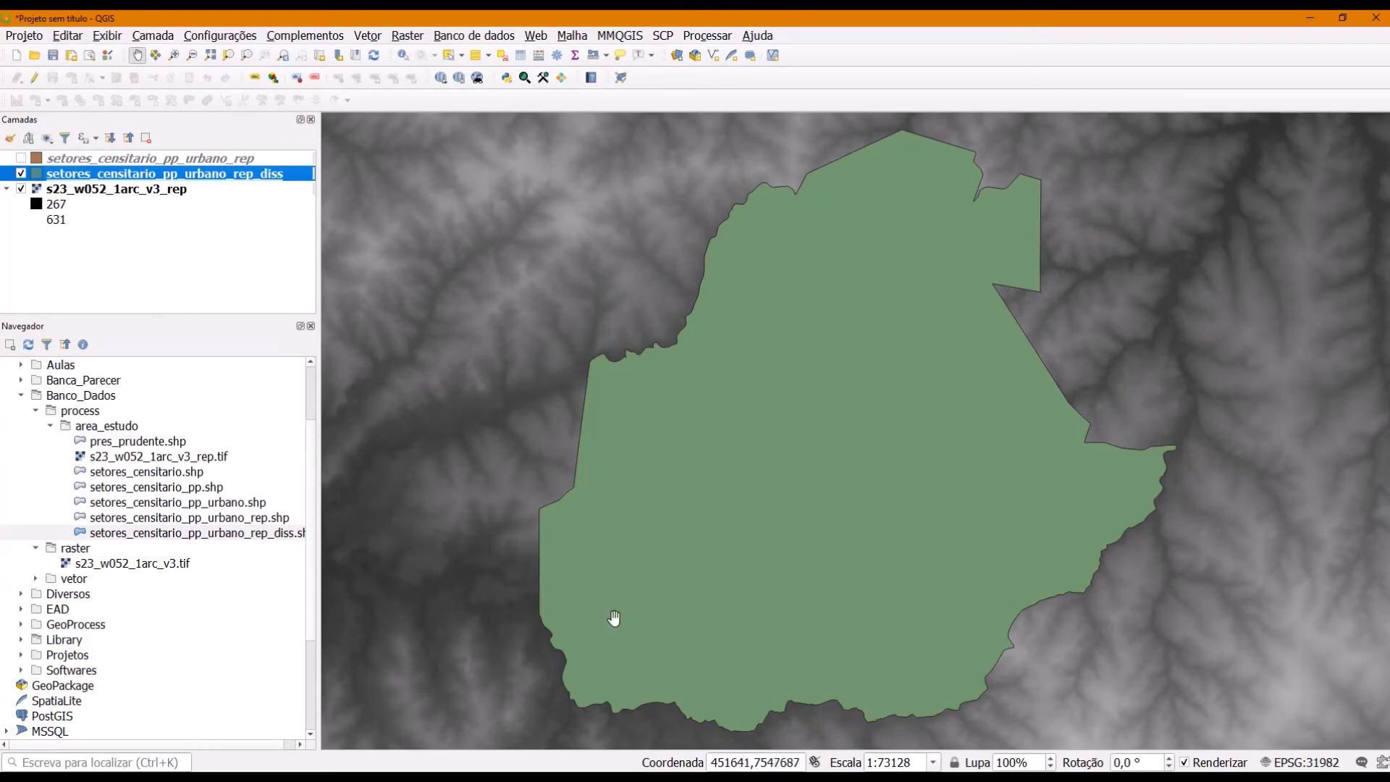
Style the setores_censitario_pp_urbano_rep_diss layer with the outline red symbol preset
right_click(52, 179)
left_click(166, 440)
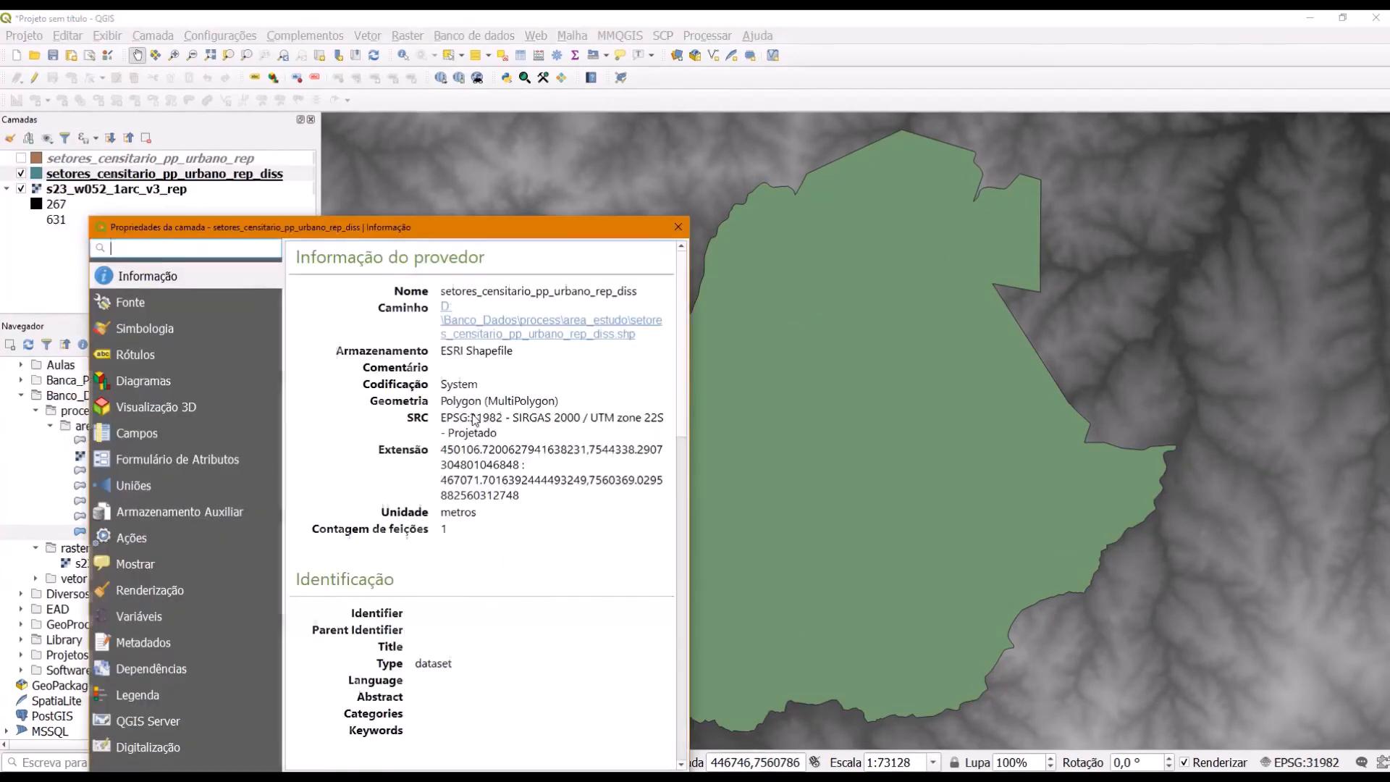
left_click(134, 332)
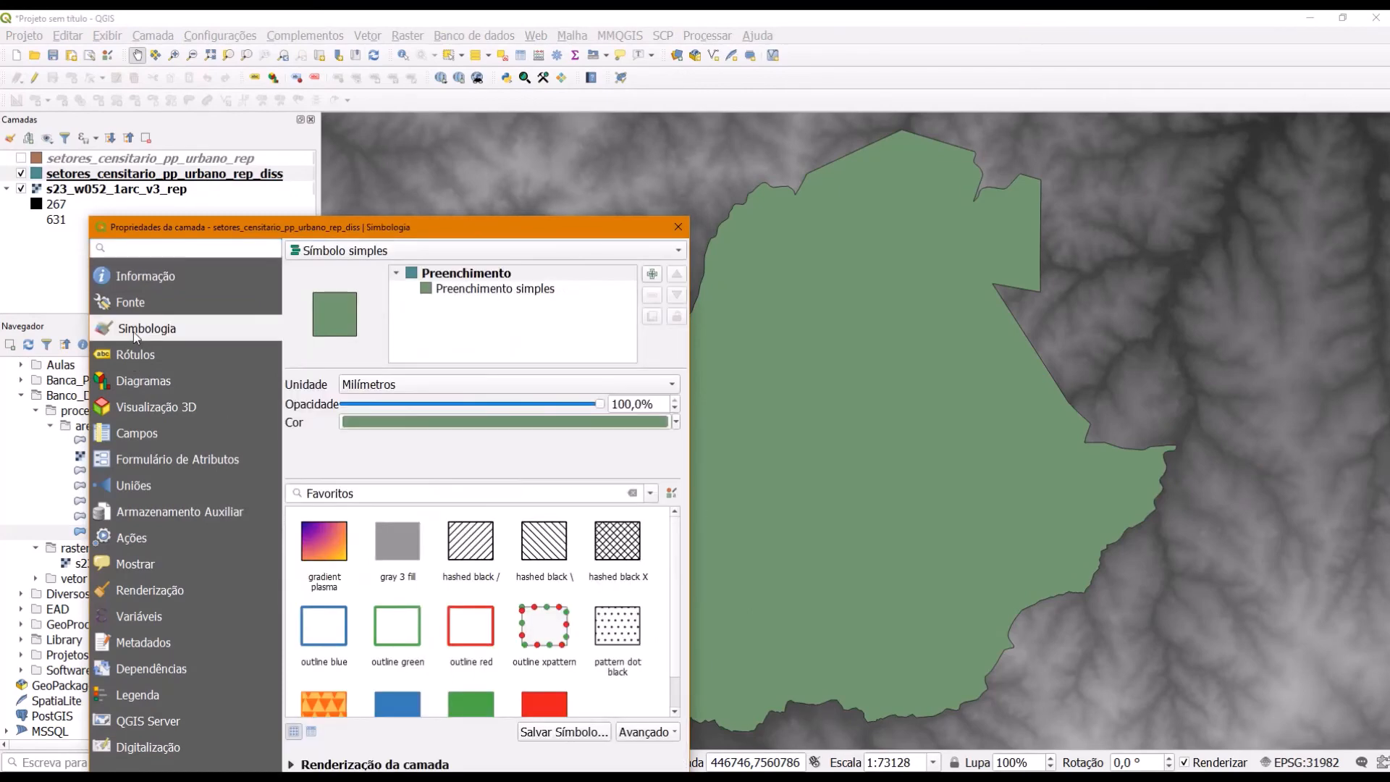
left_click(450, 616)
left_click_drag(608, 227, 539, 72)
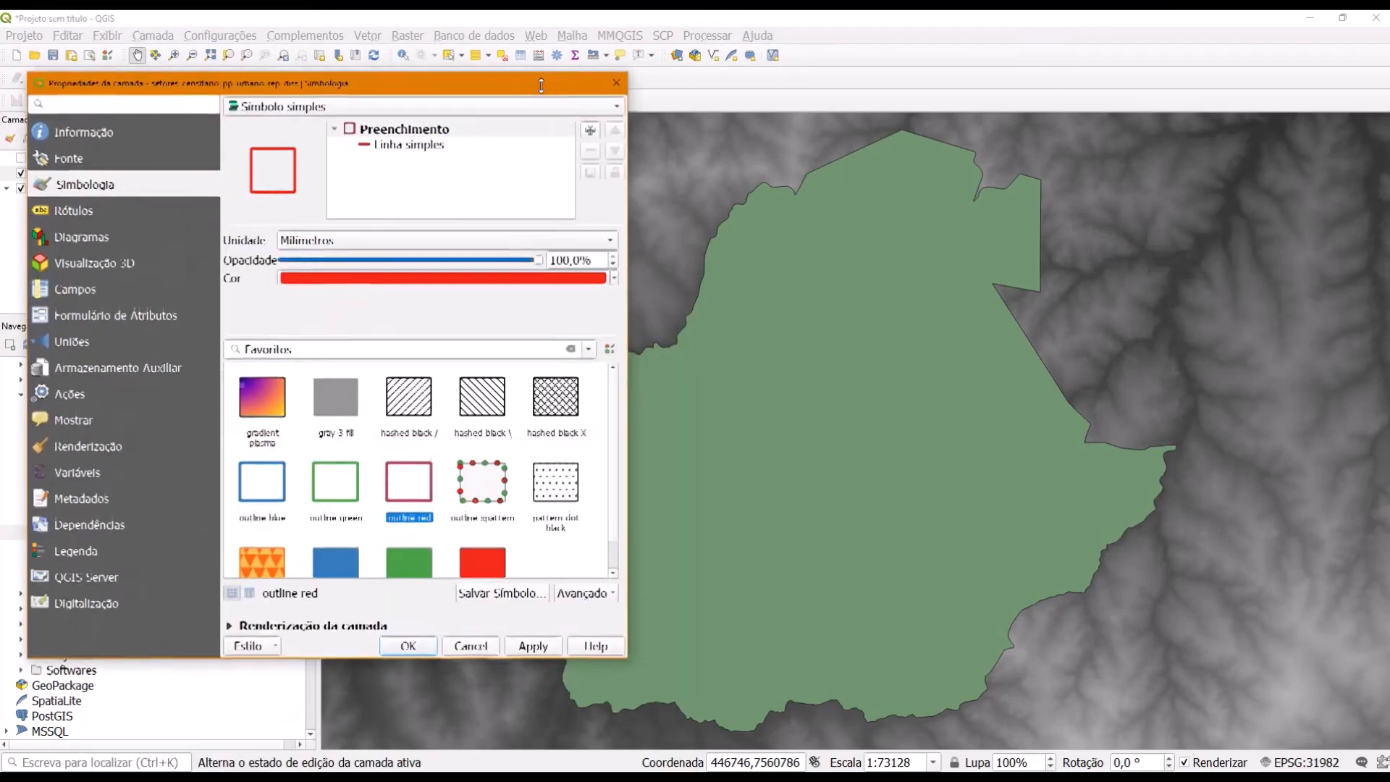
left_click(417, 648)
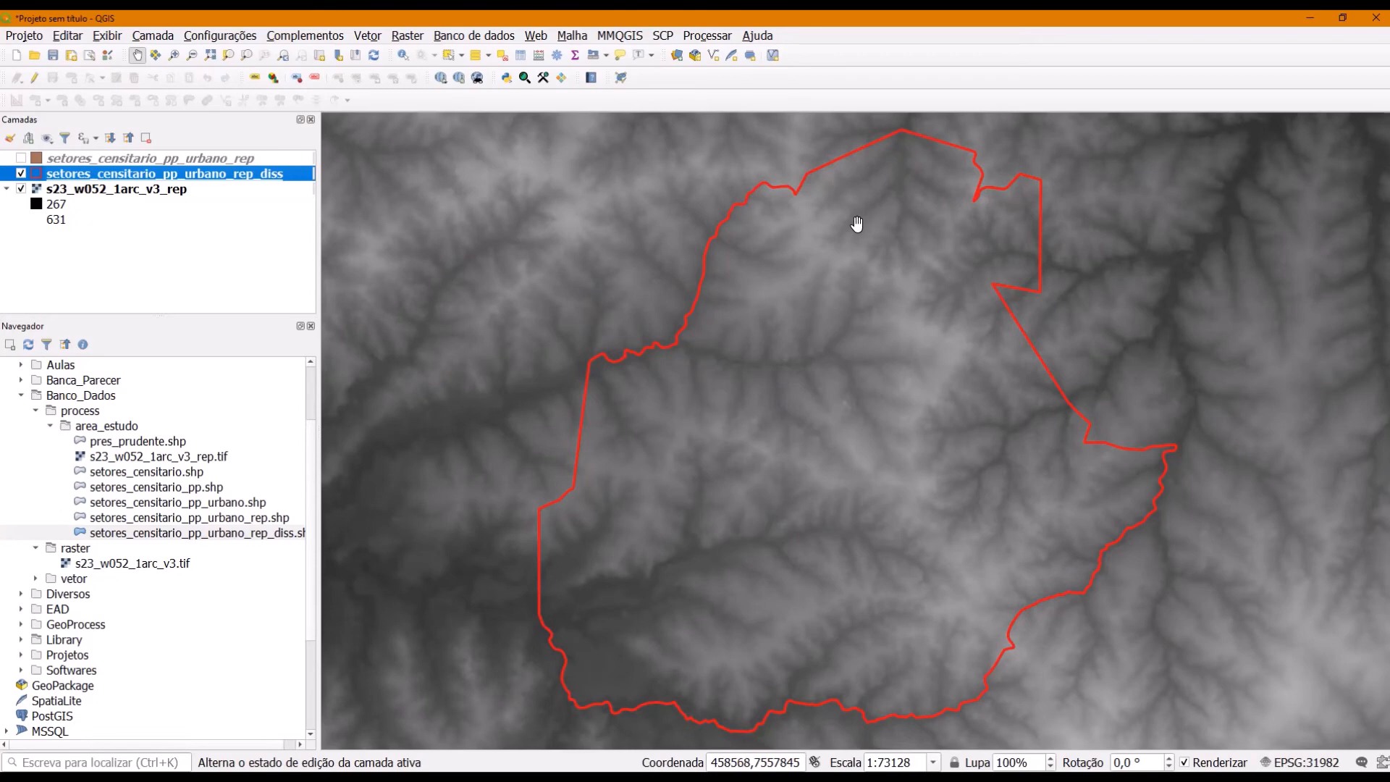
Open the processing toolbox and search it for "recort"
left_click(722, 35)
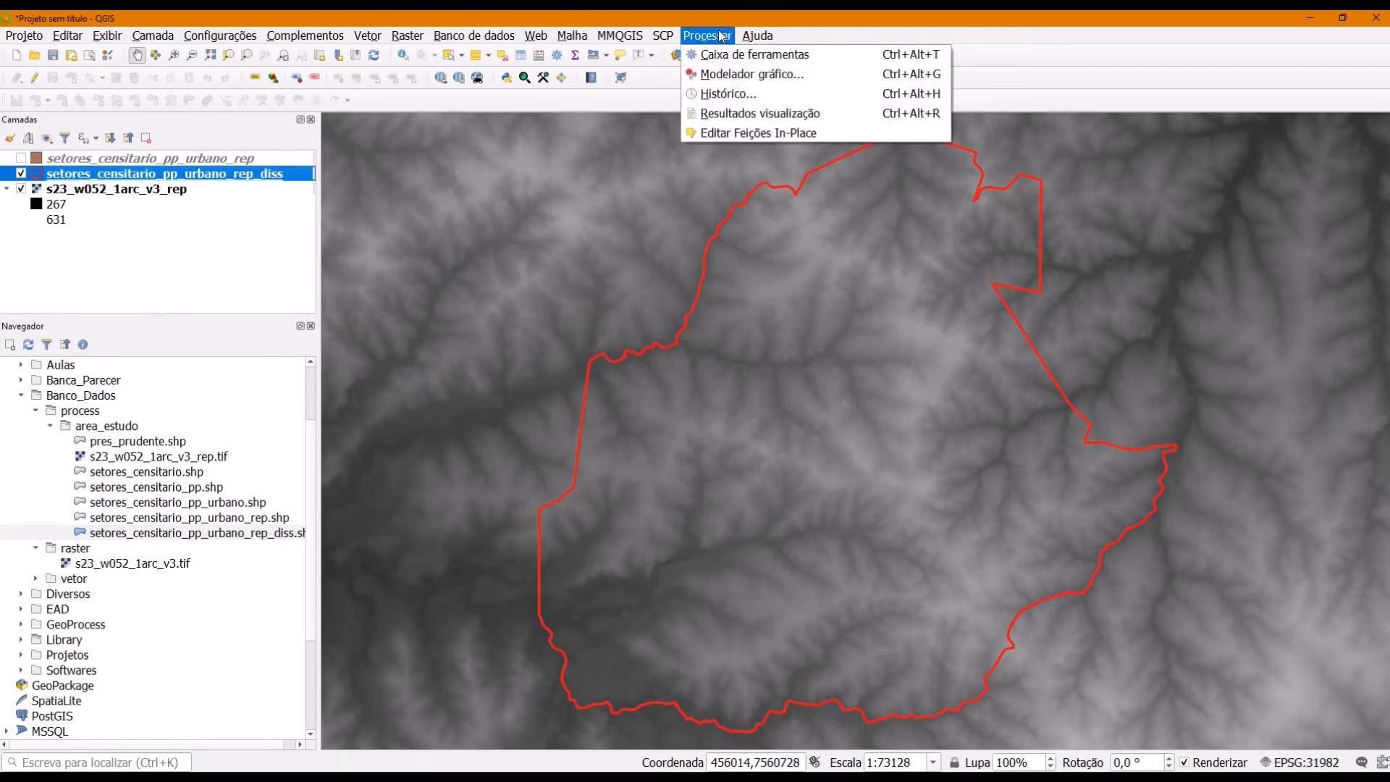
left_click(709, 55)
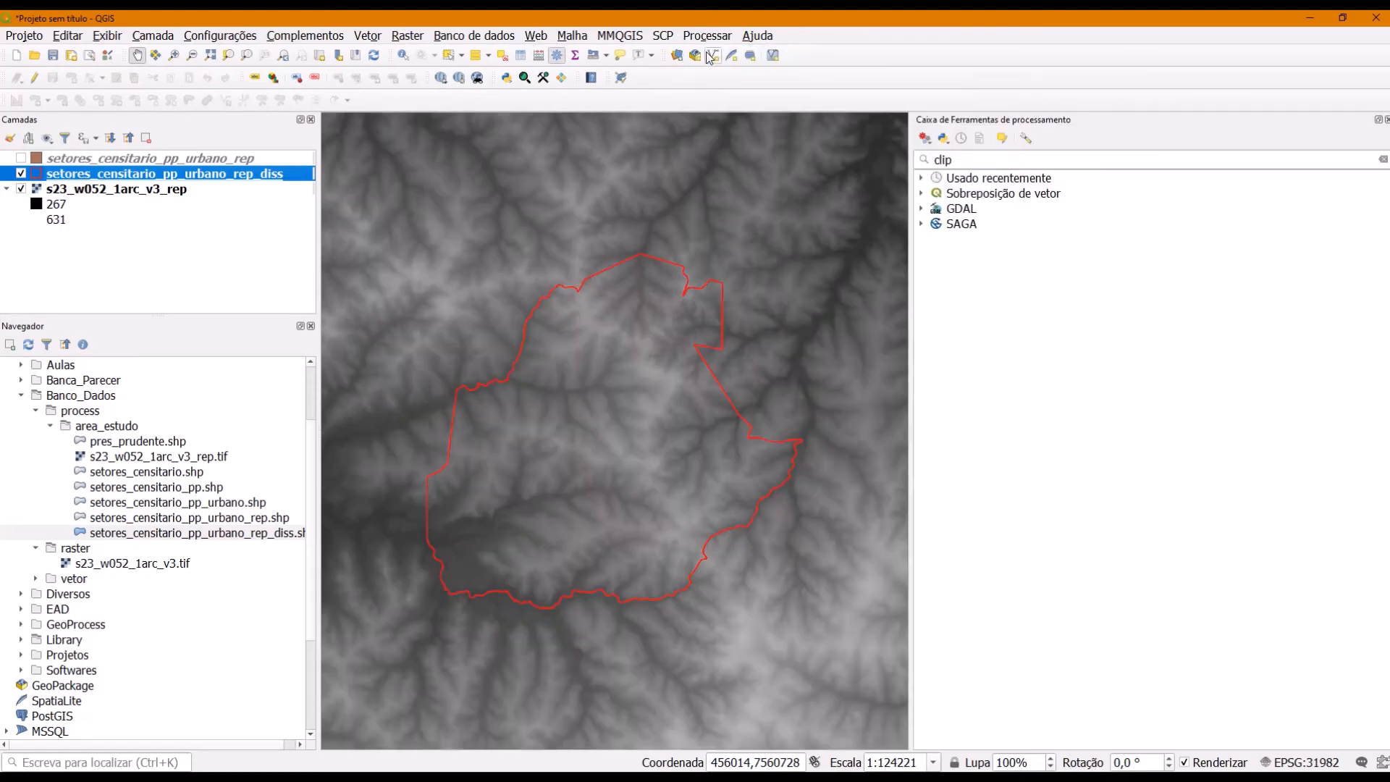
left_click(931, 157)
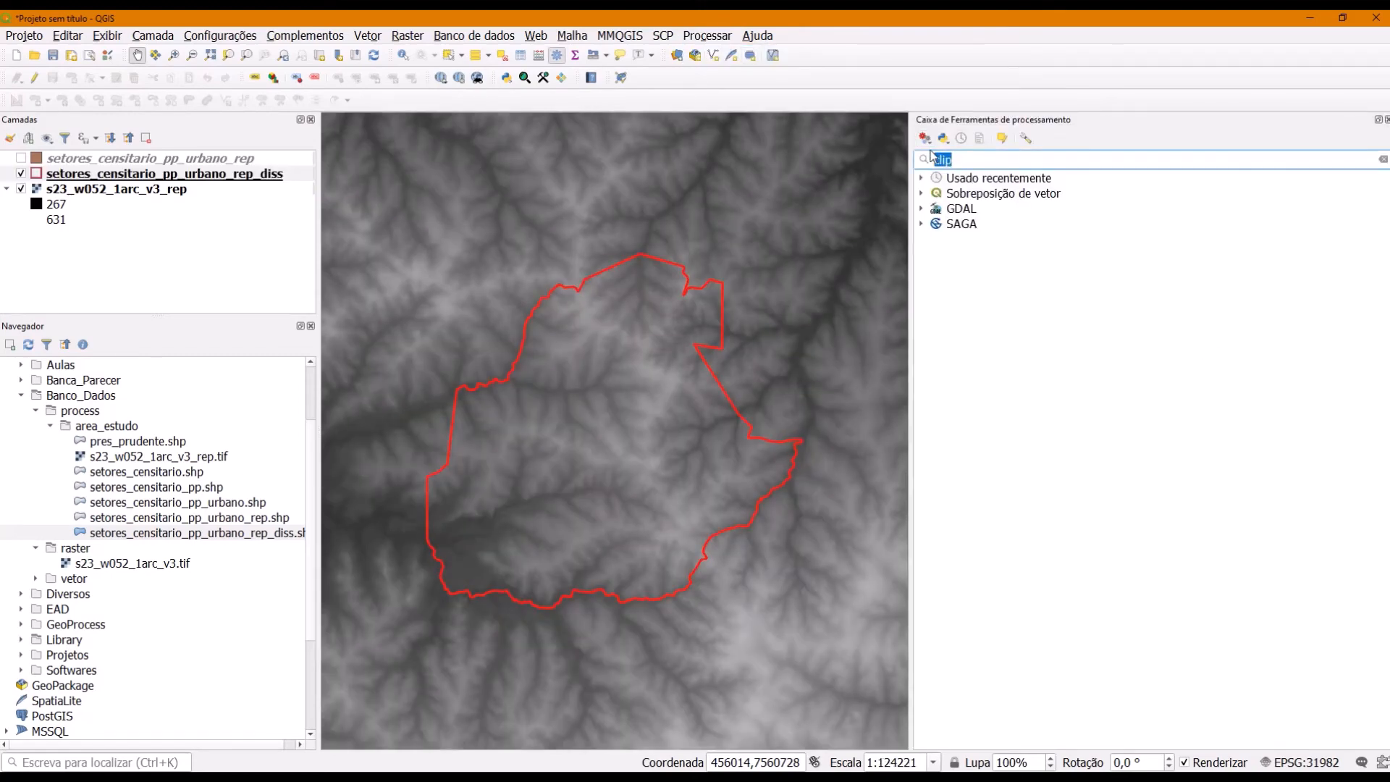
key("BackSpace")
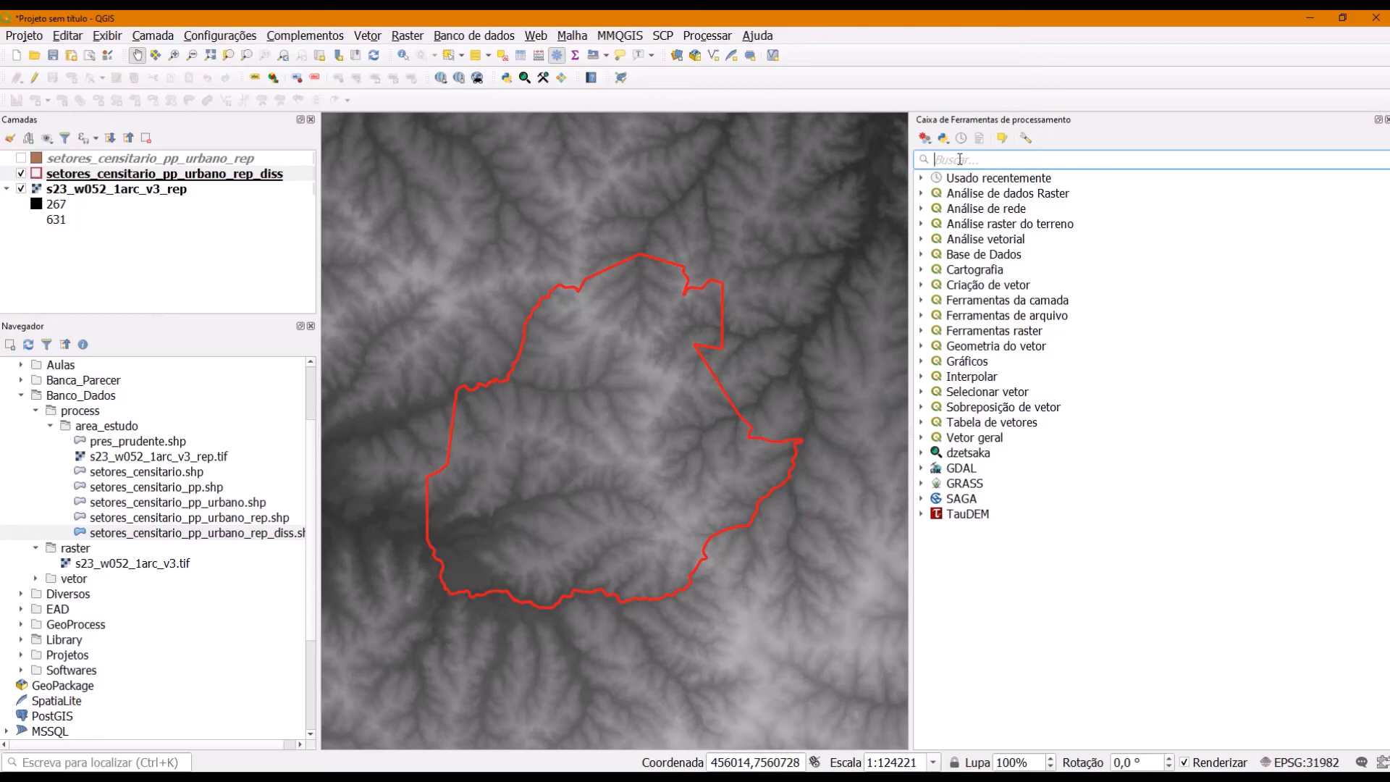
type("recor")
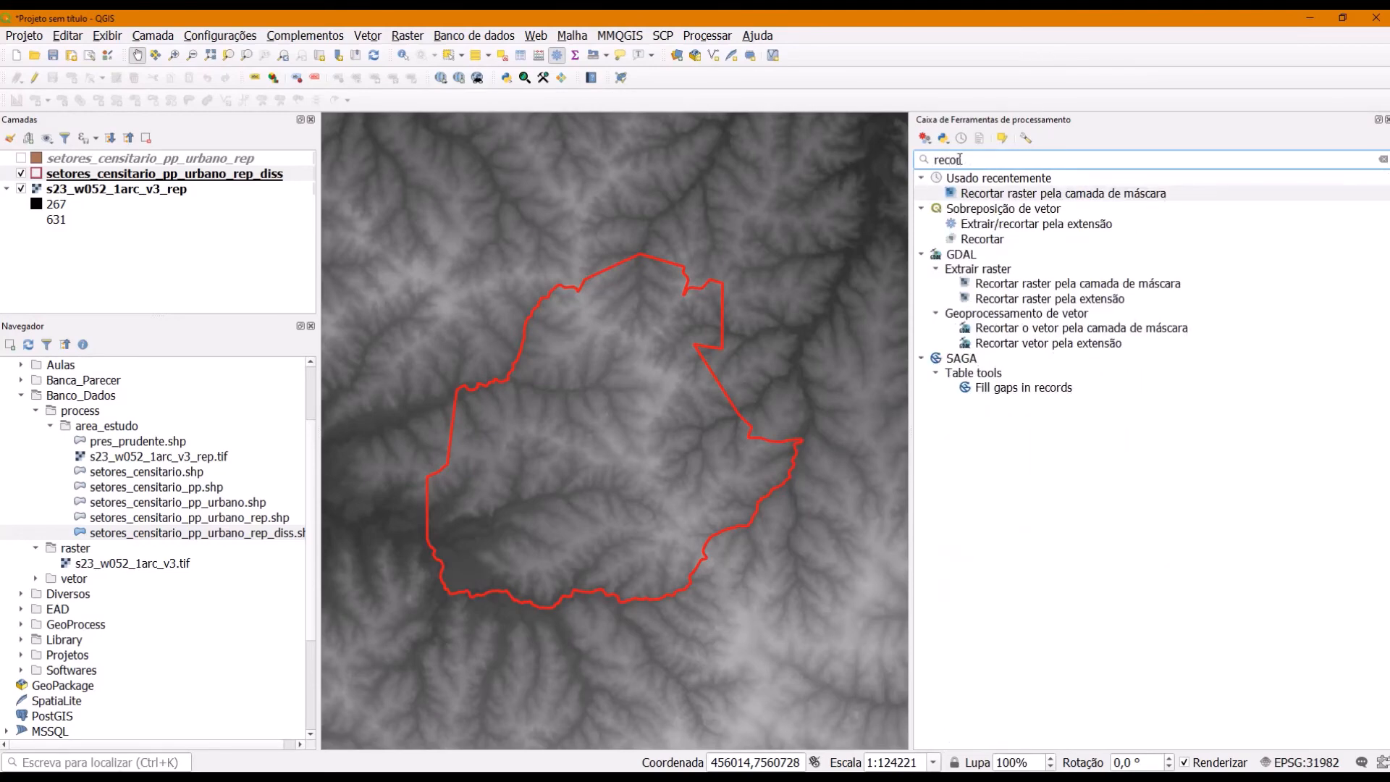
type("t")
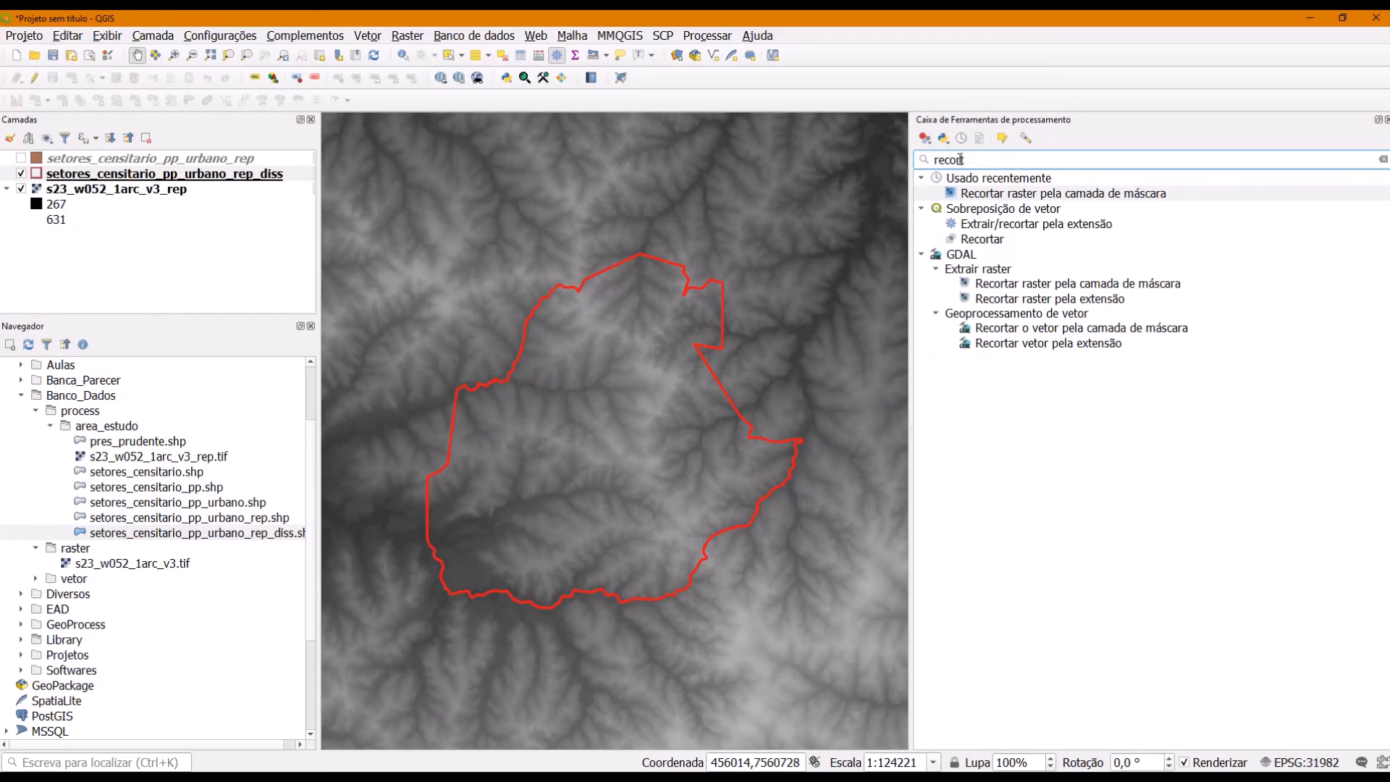
Replace the processing toolbox search term with "clip"
key("BackSpace")
key("BackSpace")
key("BackSpace")
key("BackSpace")
key("BackSpace")
key("BackSpace")
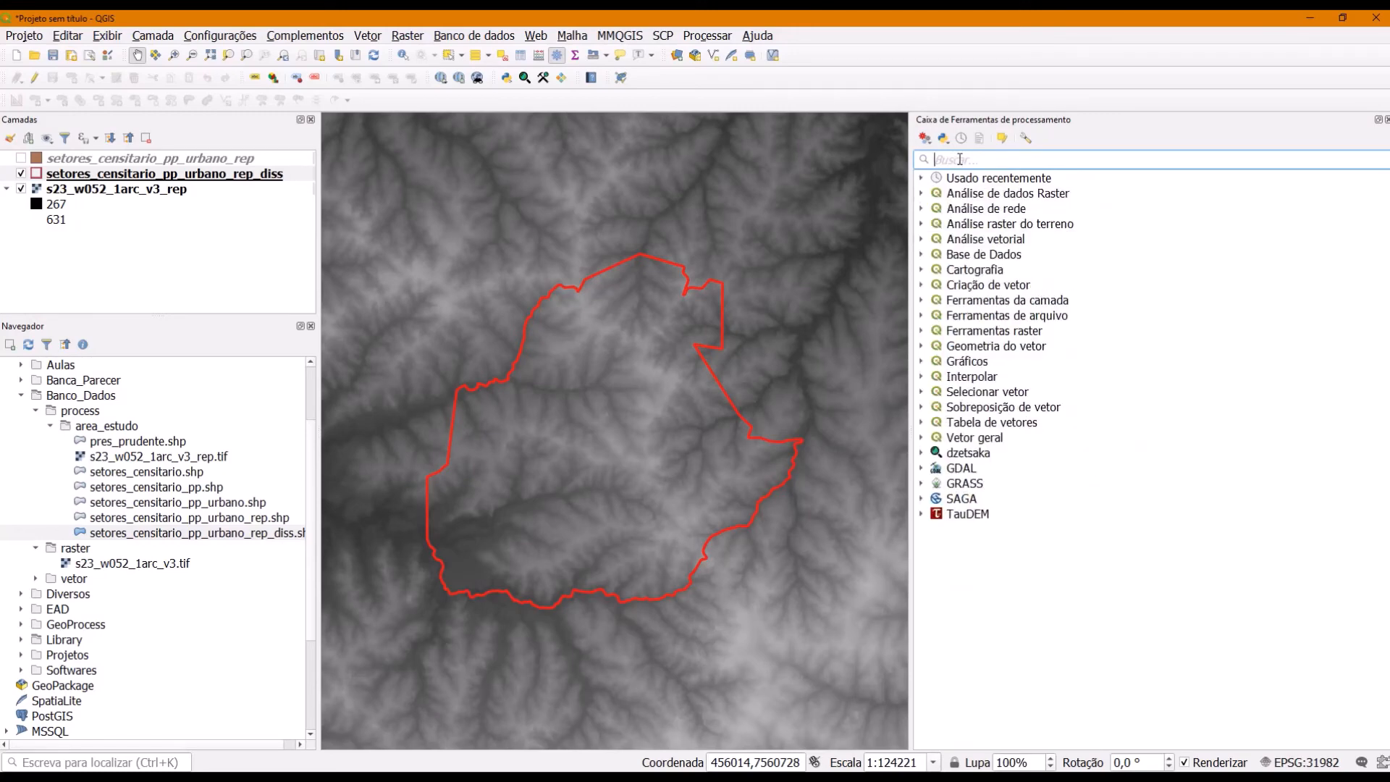
type("clip")
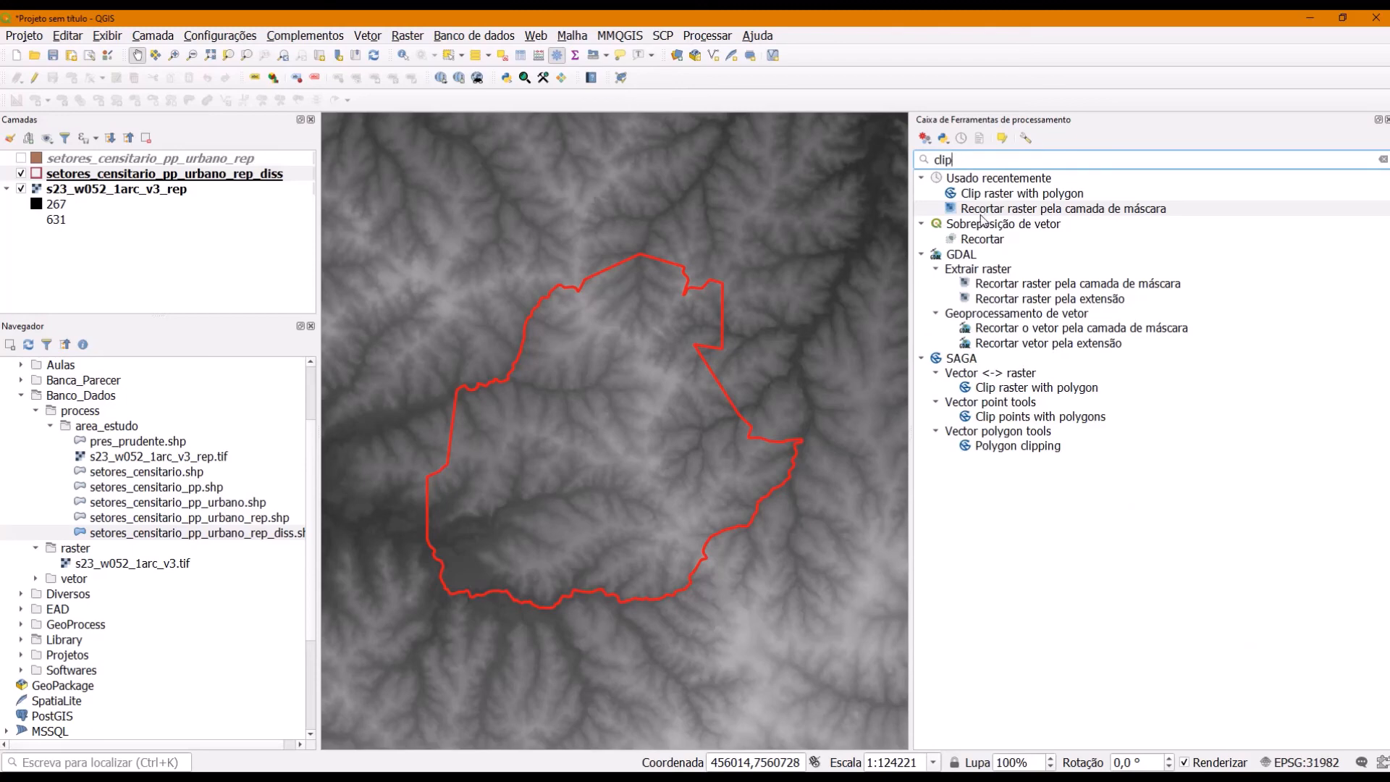
left_click(962, 254)
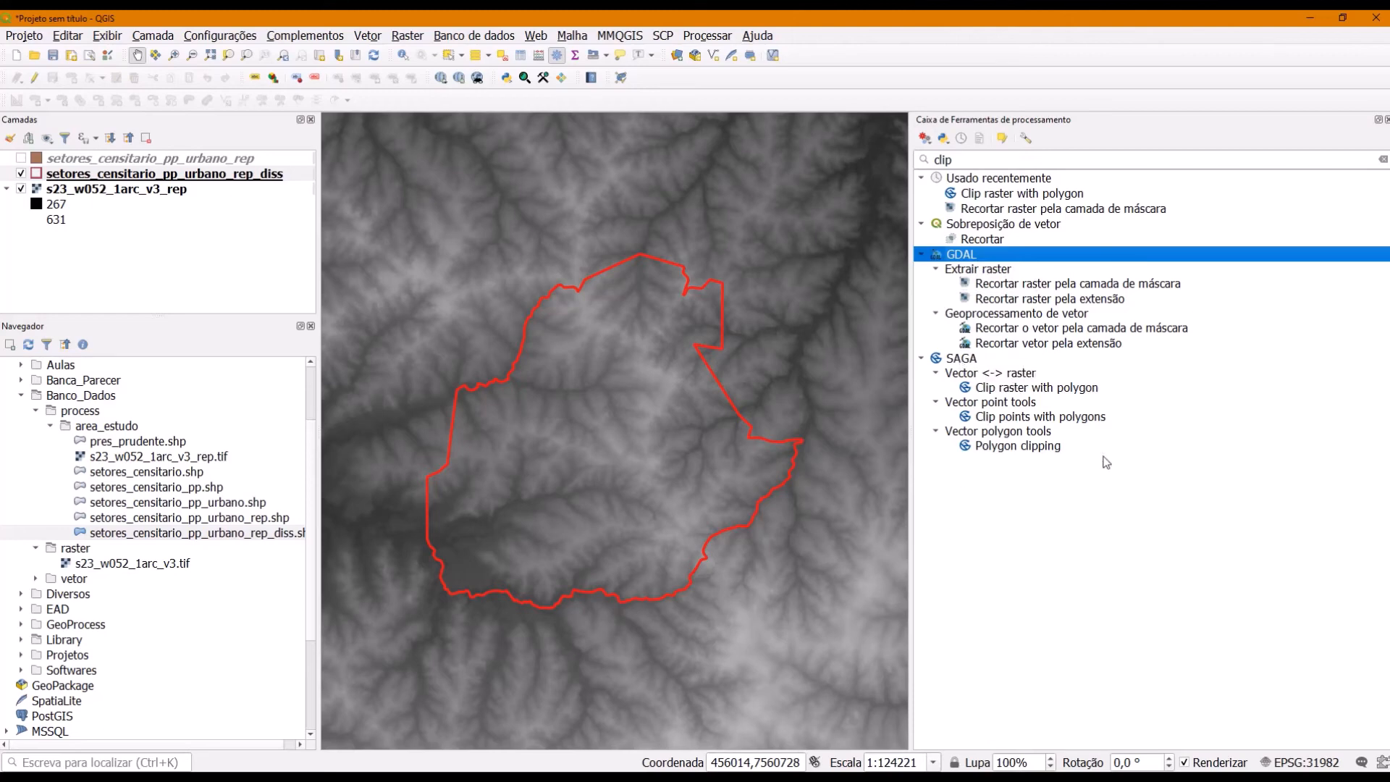
left_click(951, 358)
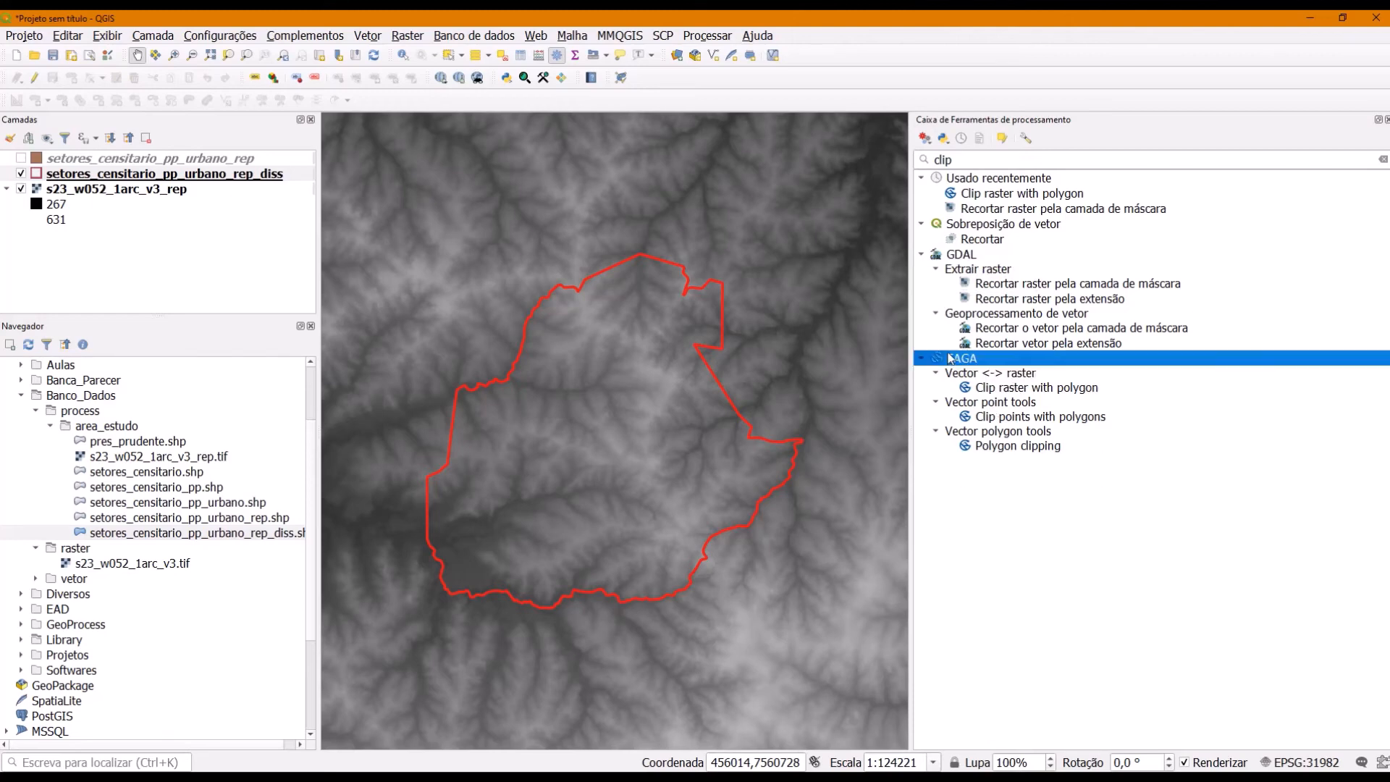
left_click(954, 256)
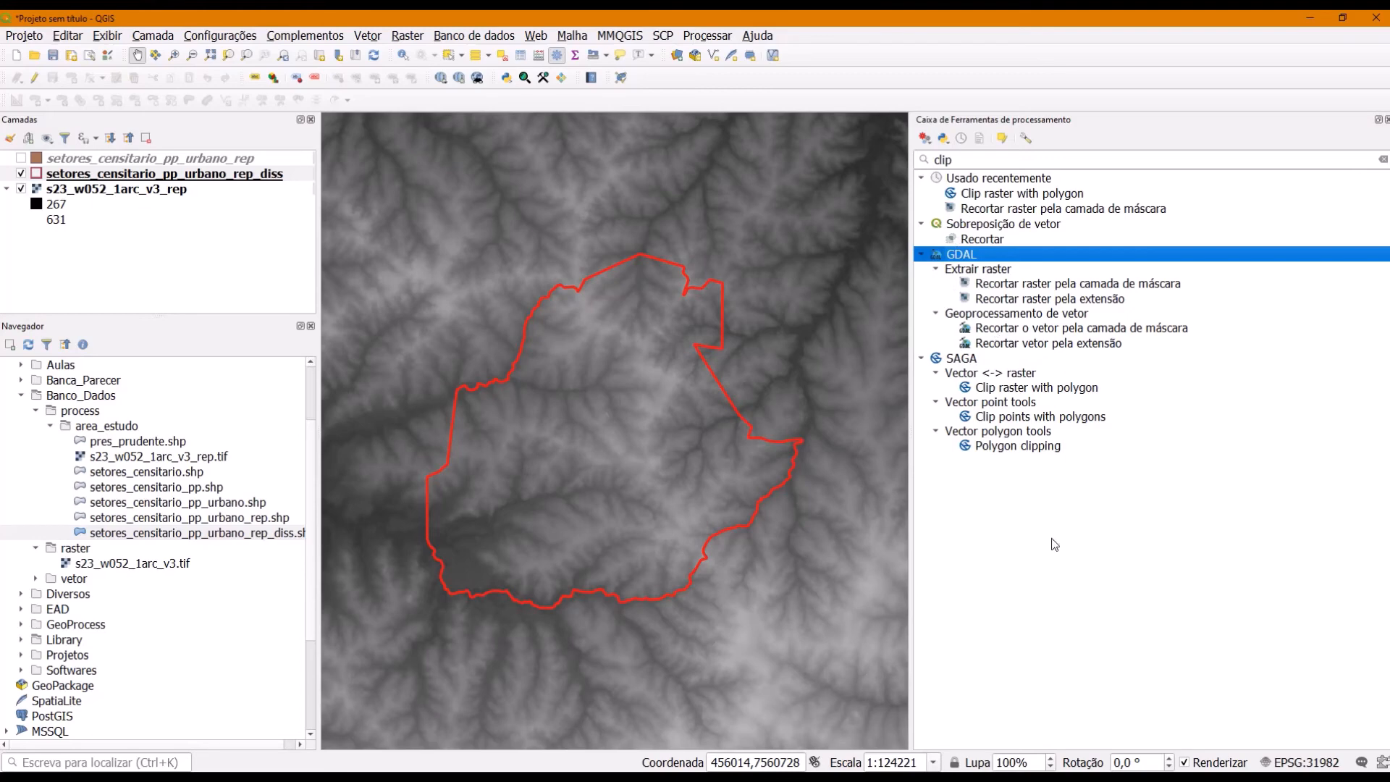
left_click(960, 360)
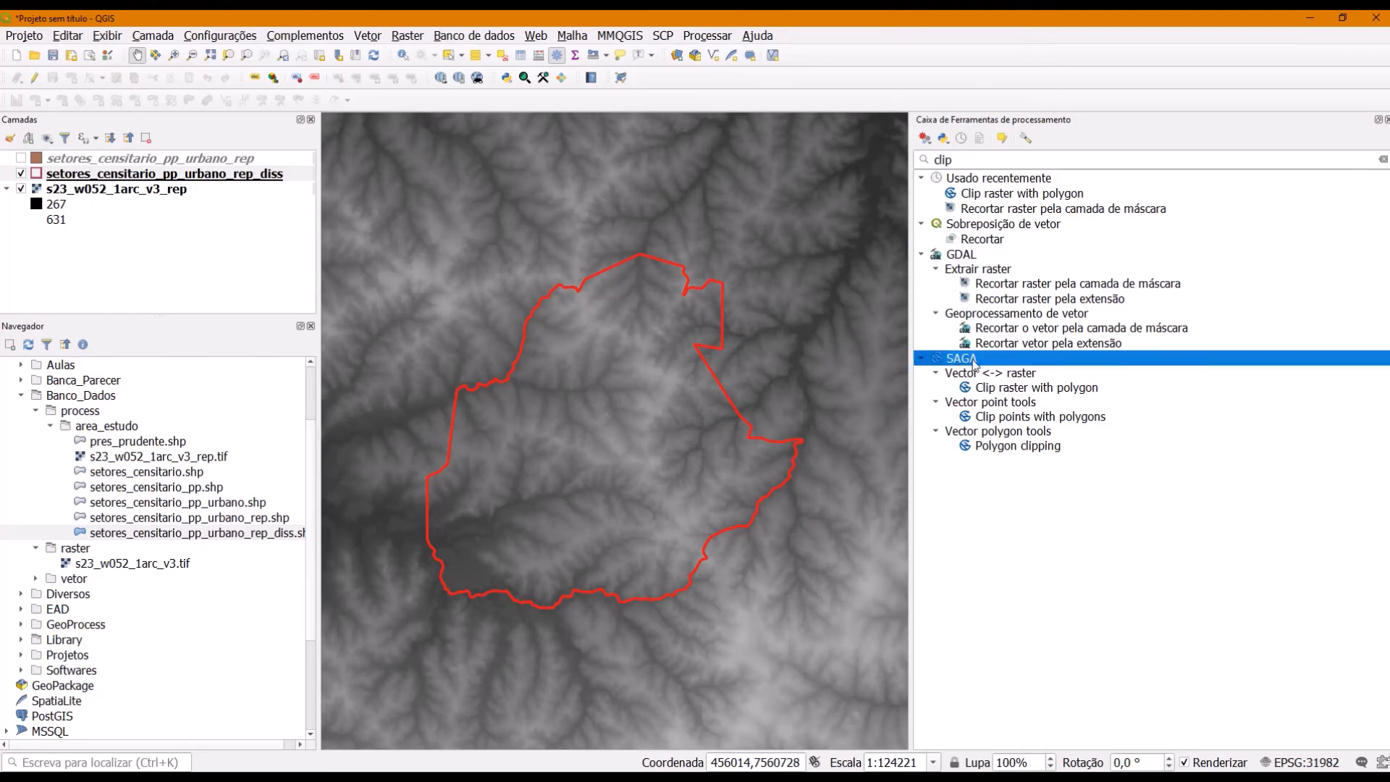
double_click(938, 159)
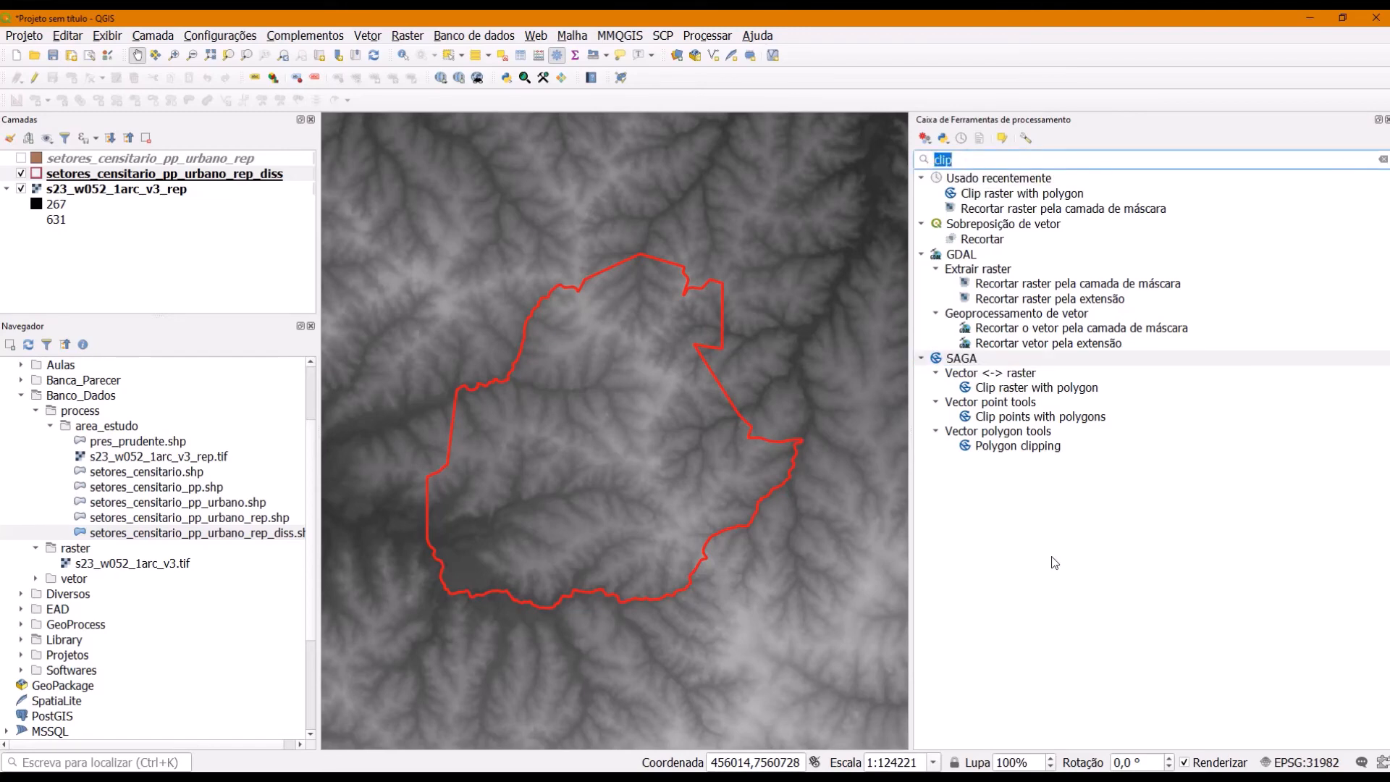
key("Tab")
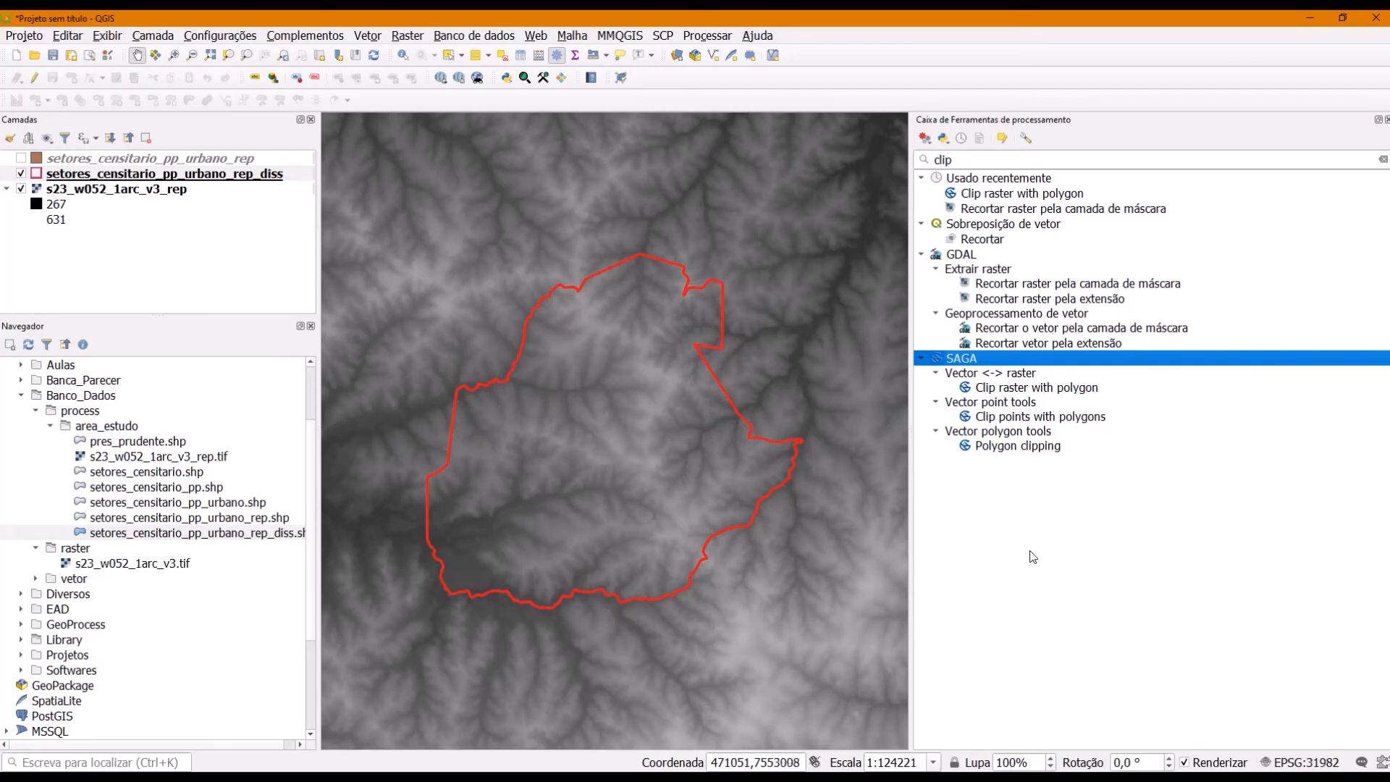
Open the SAGA Clip raster with polygon tool and set s23_w052_1arc_v3_rep as the input raster
double_click(1070, 393)
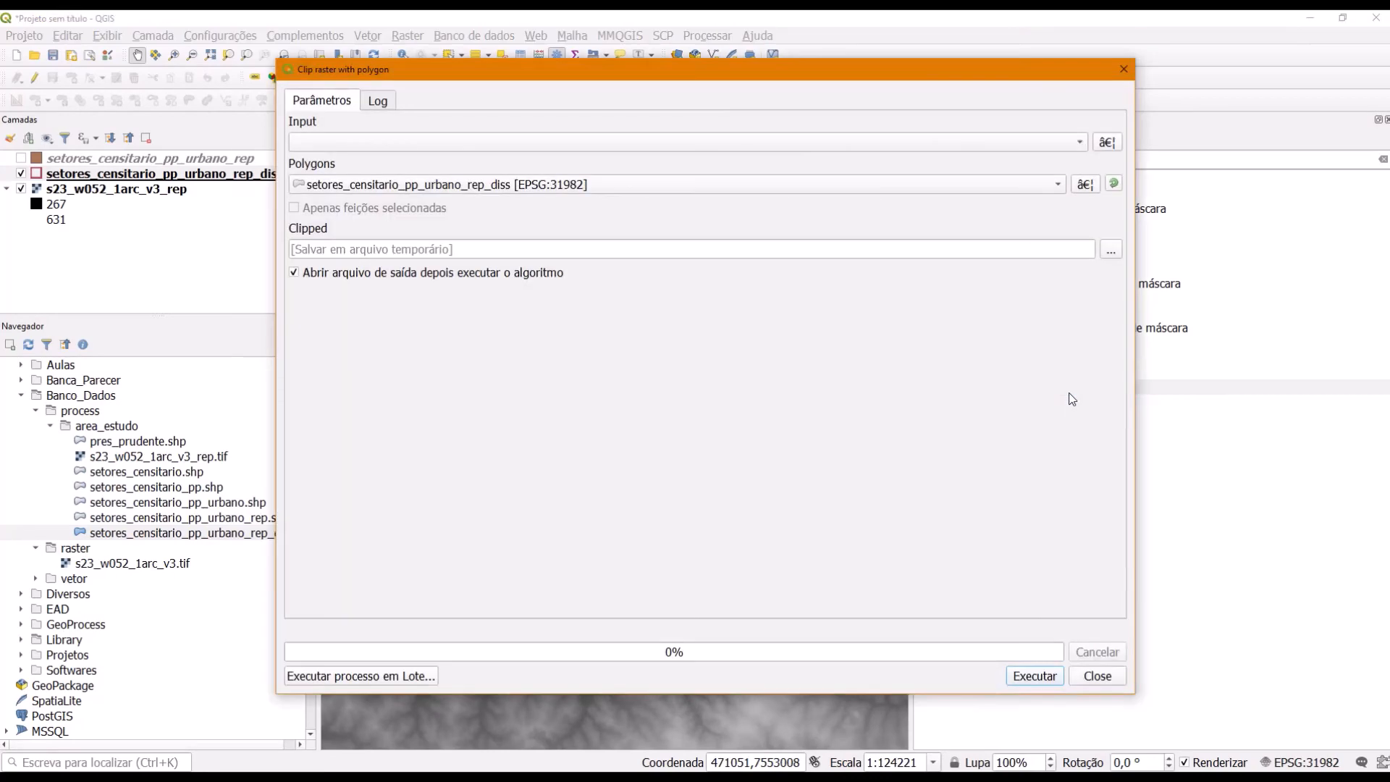
left_click(320, 142)
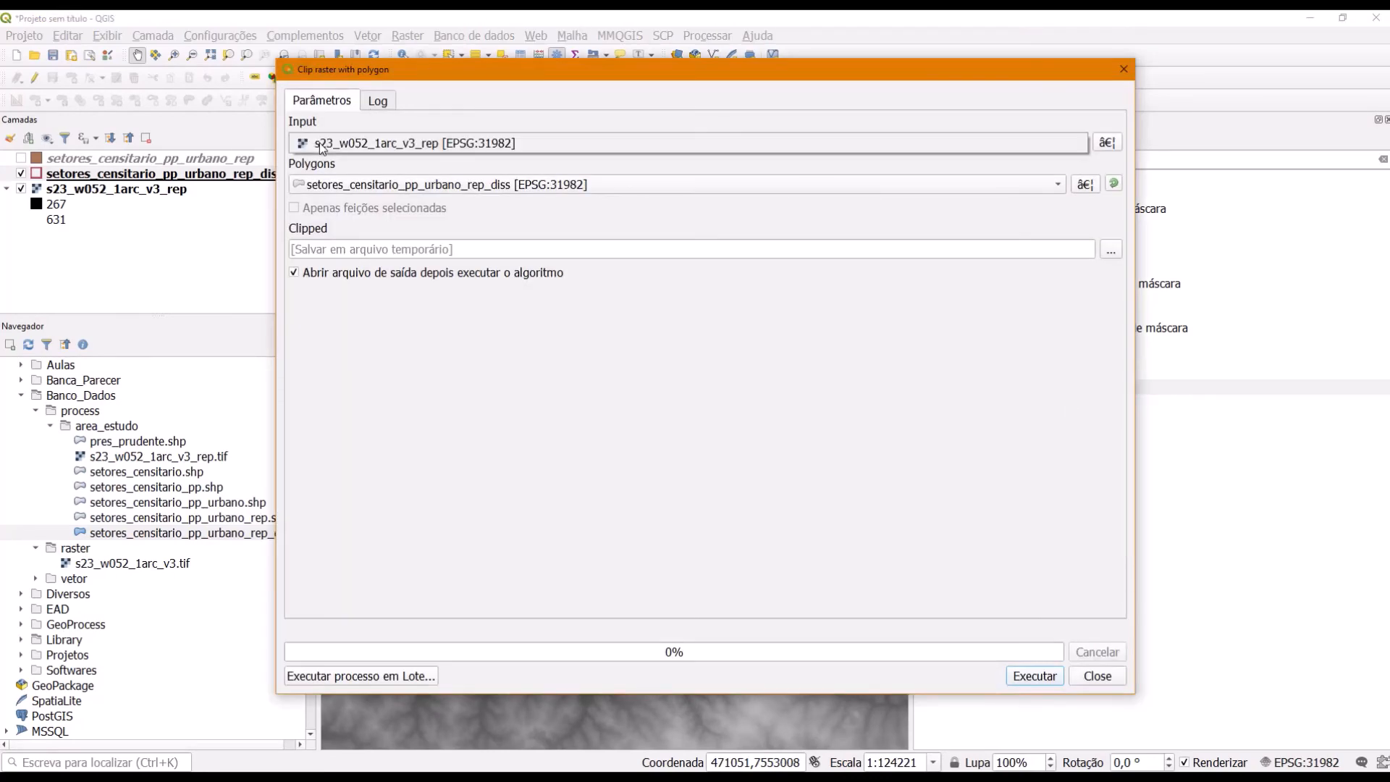
left_click(378, 144)
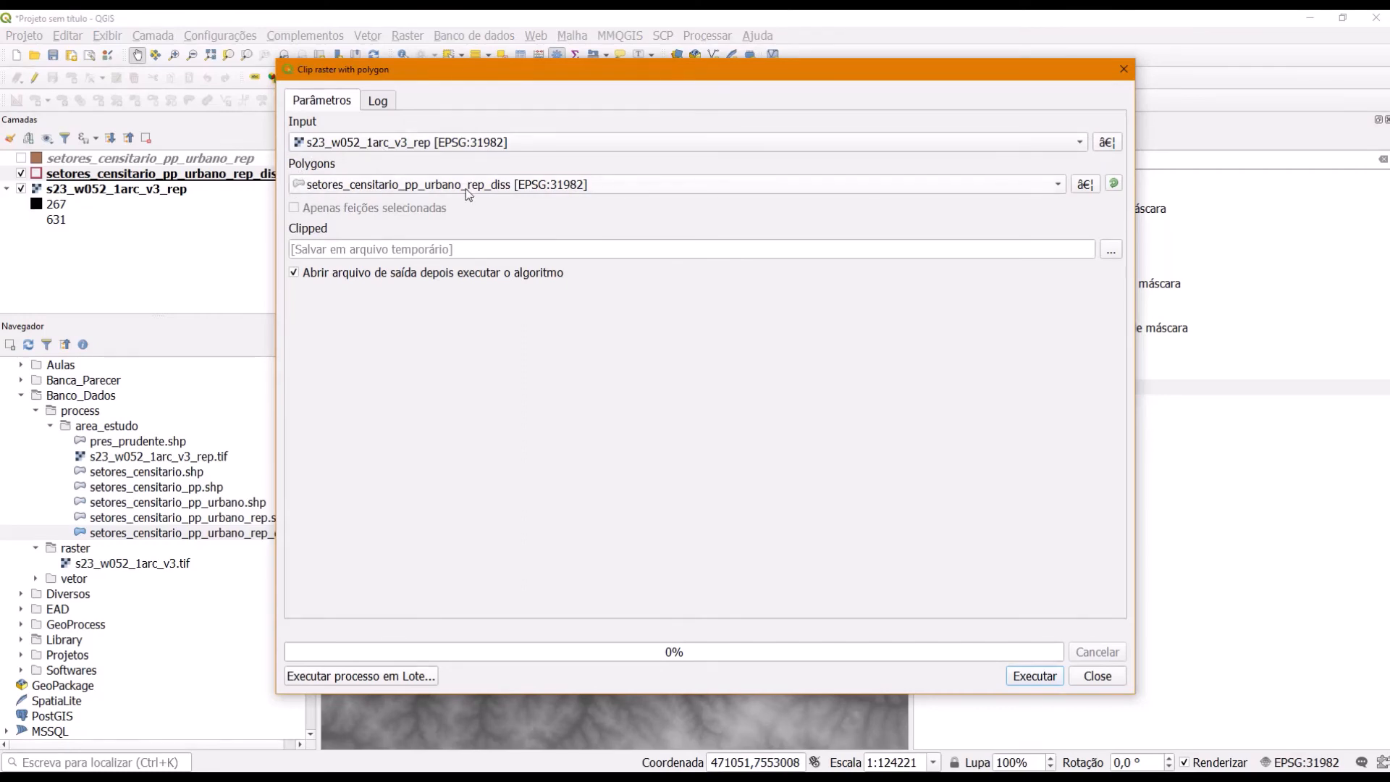
Set the clipped output to mds_pp.sdat in the area_estudo folder, disable opening it after execution, run the clip and close the tool
left_click(1110, 249)
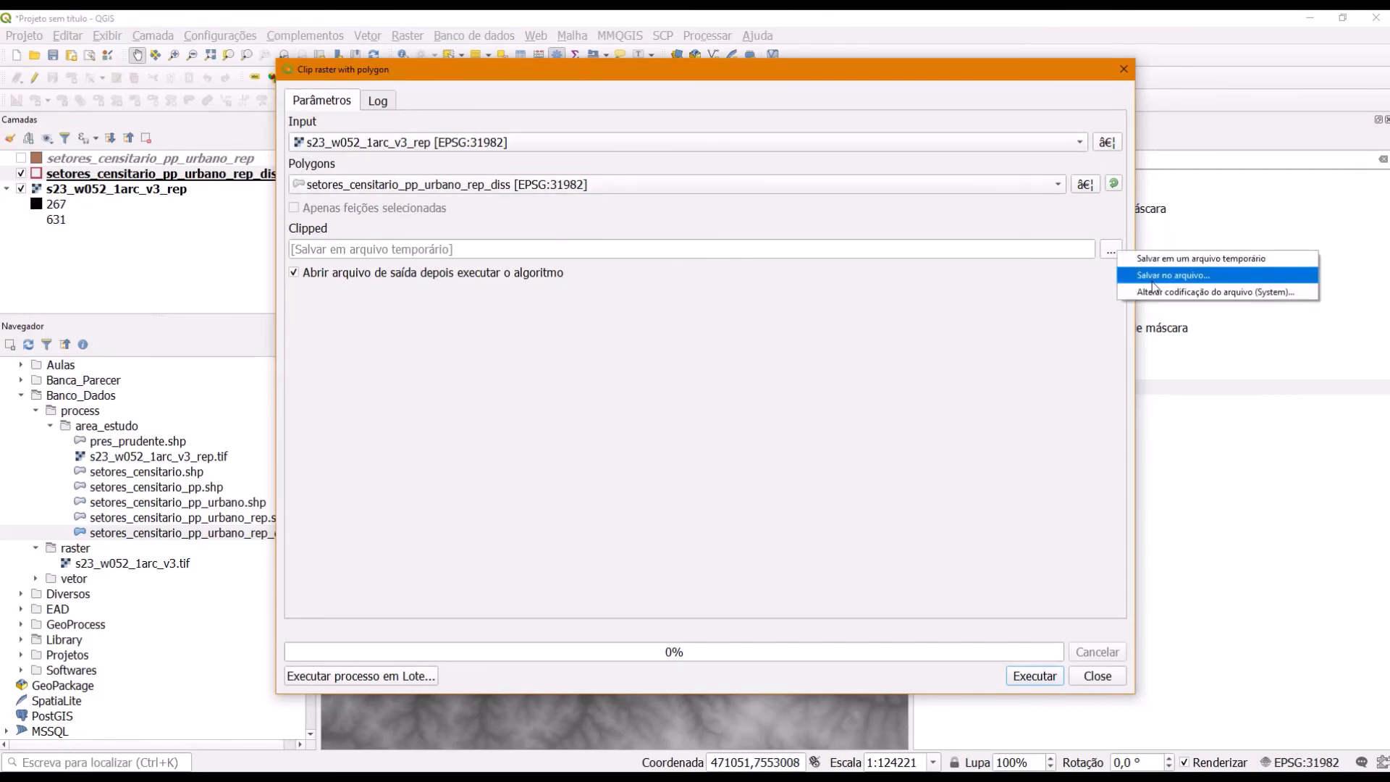
left_click(1187, 277)
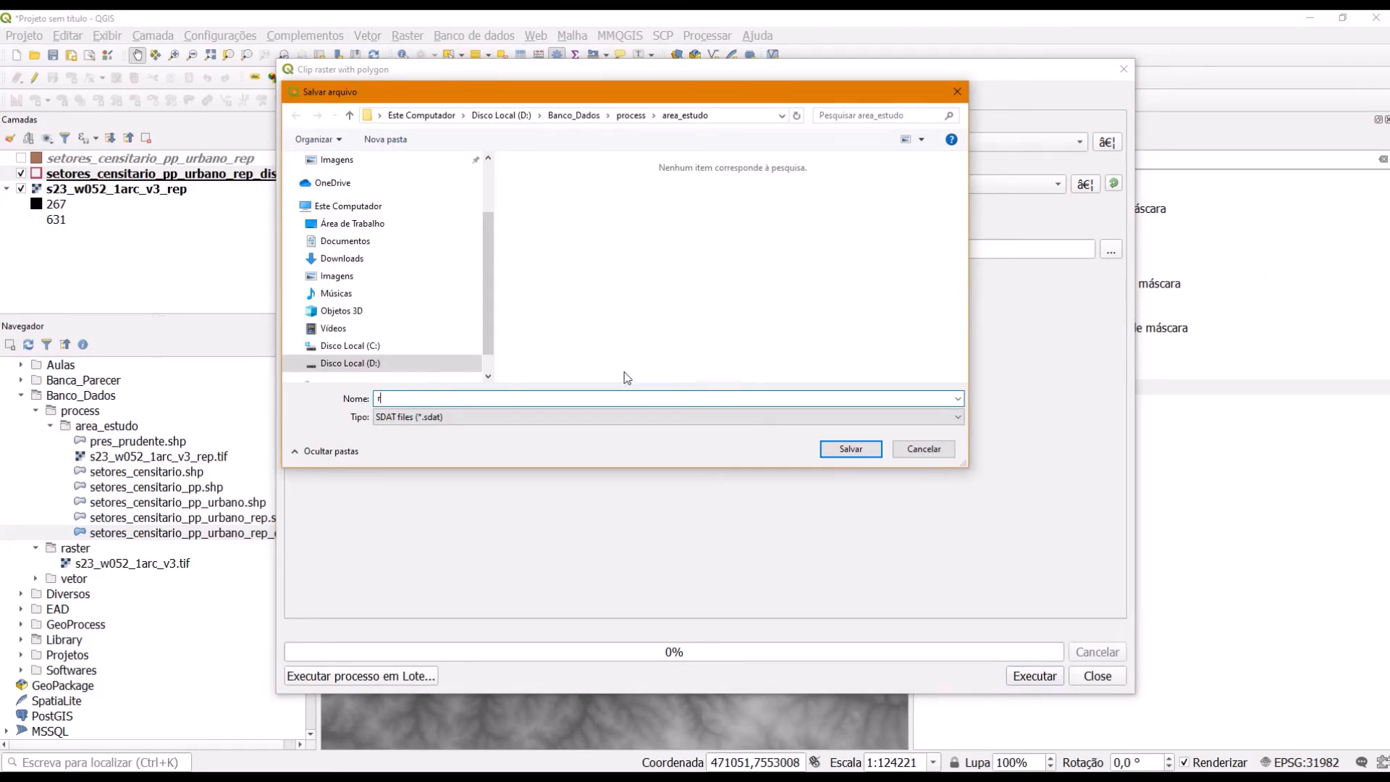
type("mds_pp")
left_click(418, 397)
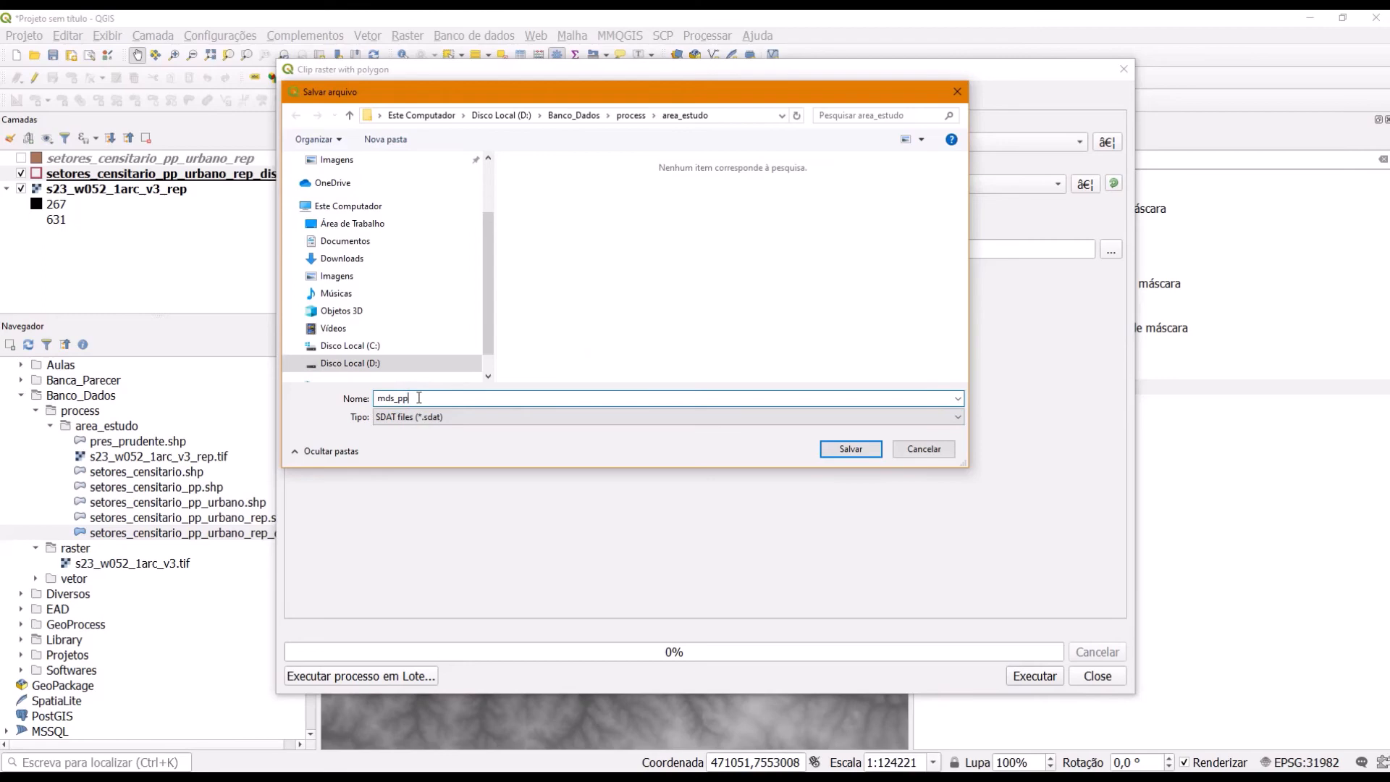
left_click(834, 451)
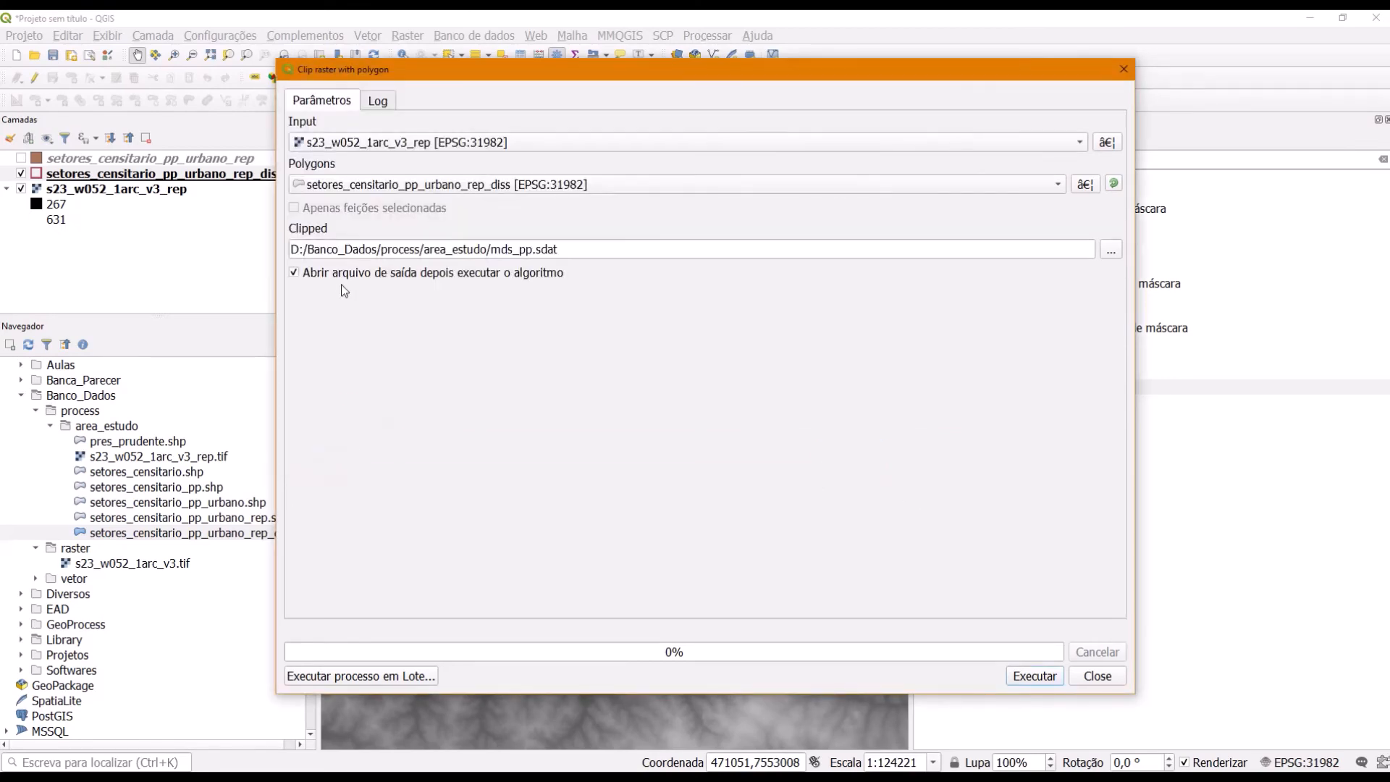
left_click(1033, 676)
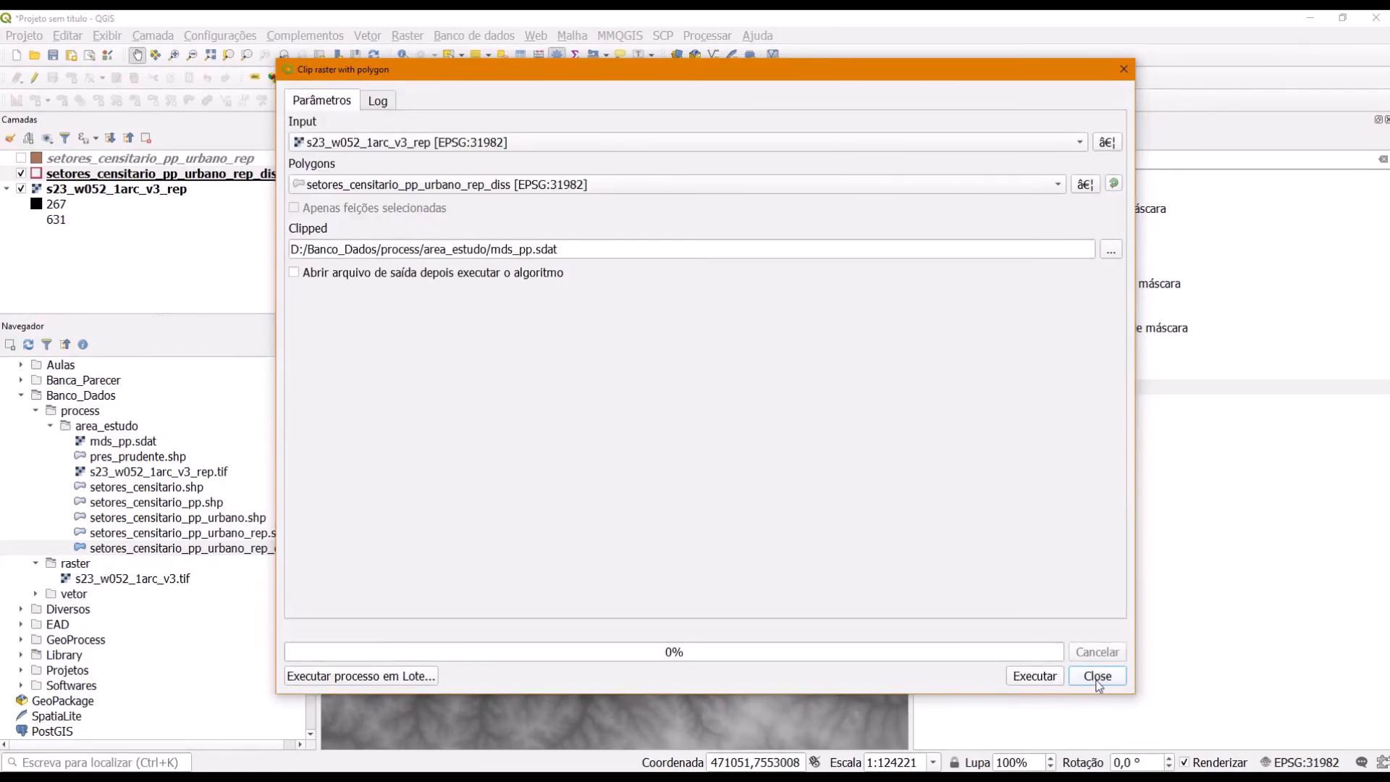
left_click(1097, 676)
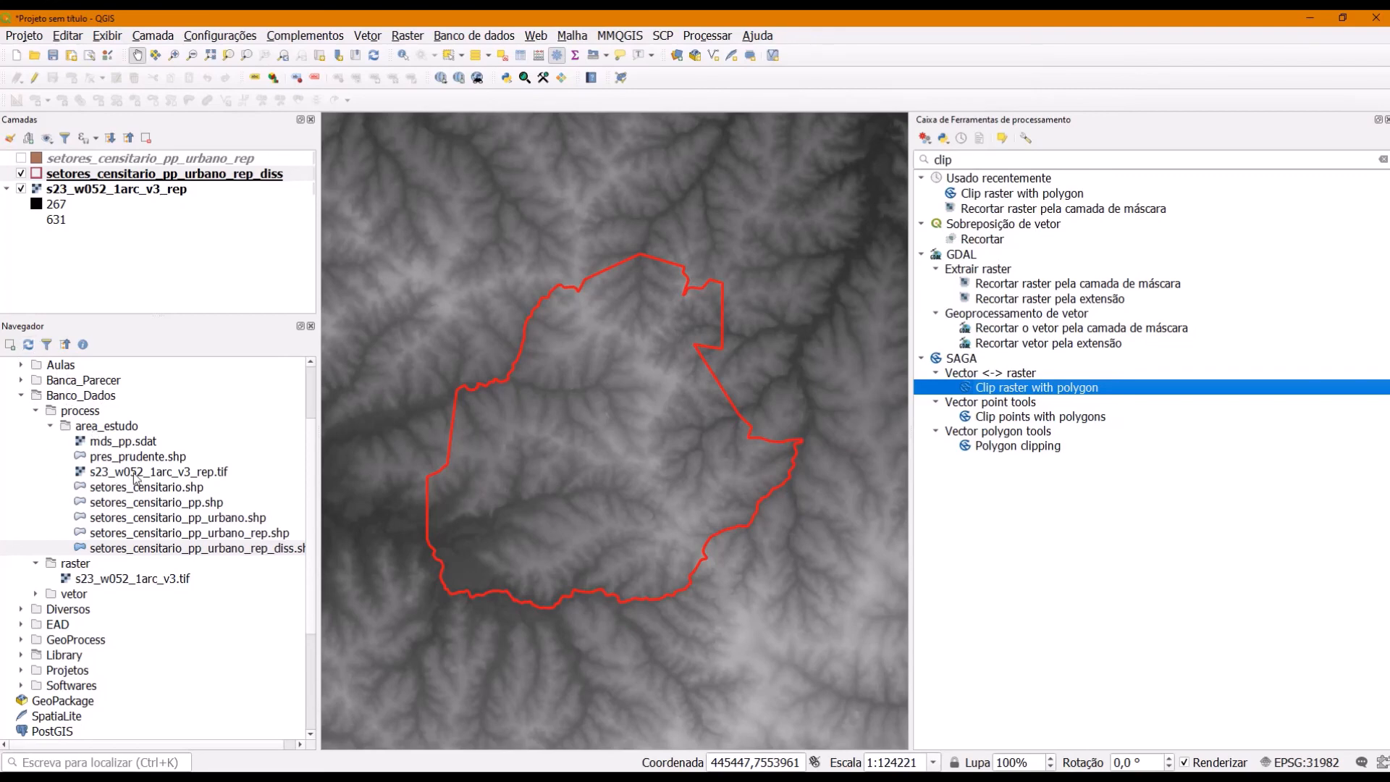
Add mds_pp.sdat from the area_estudo folder to the map and hide the s23_w052_1arc_v3_rep layer
left_click(123, 443)
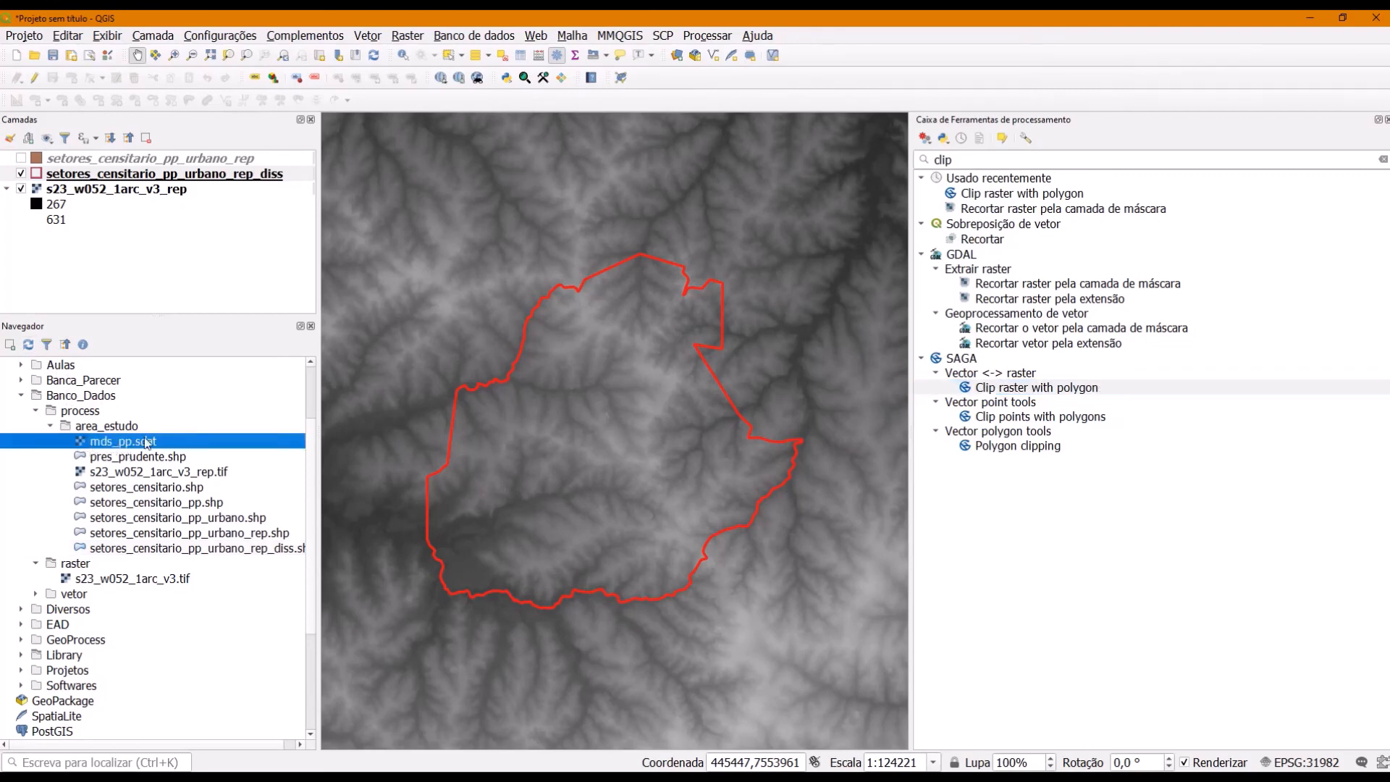
left_click_drag(154, 443, 604, 419)
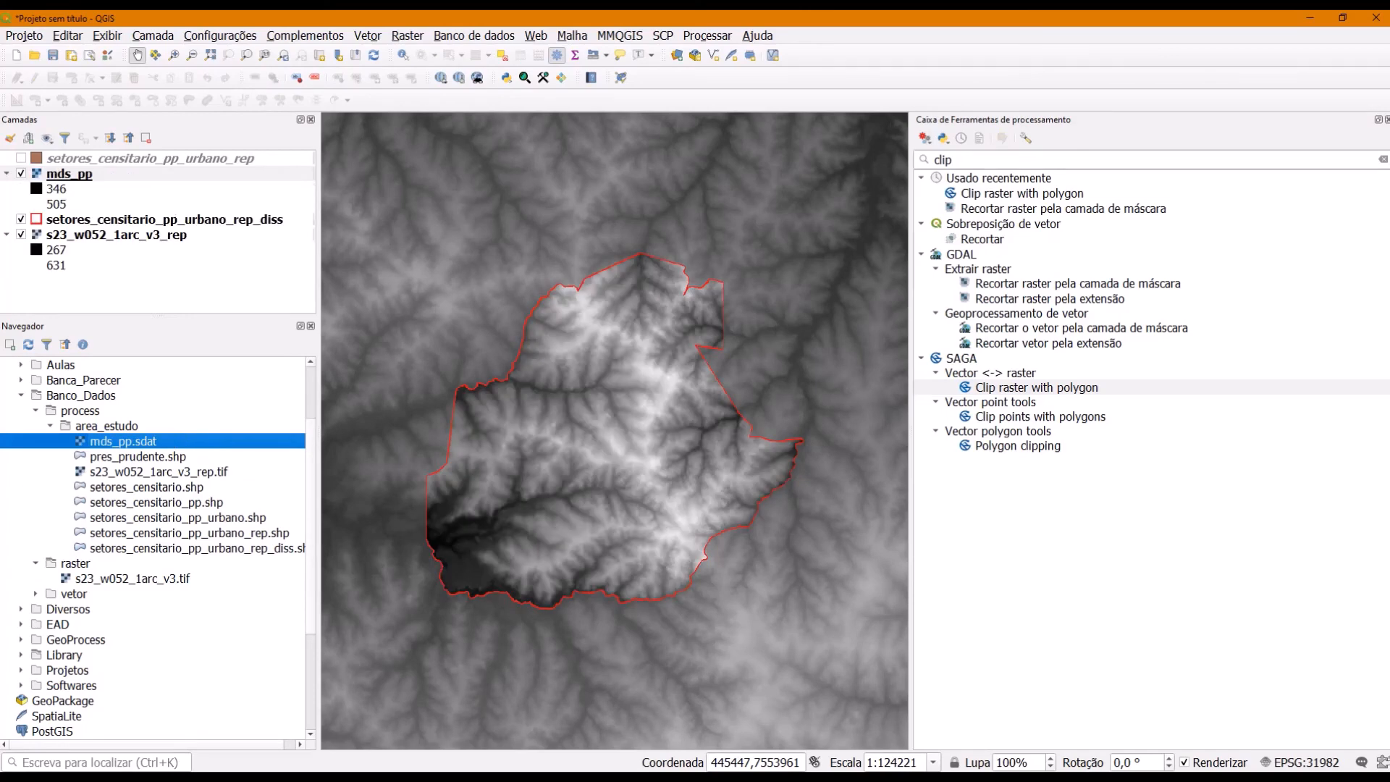
left_click(21, 235)
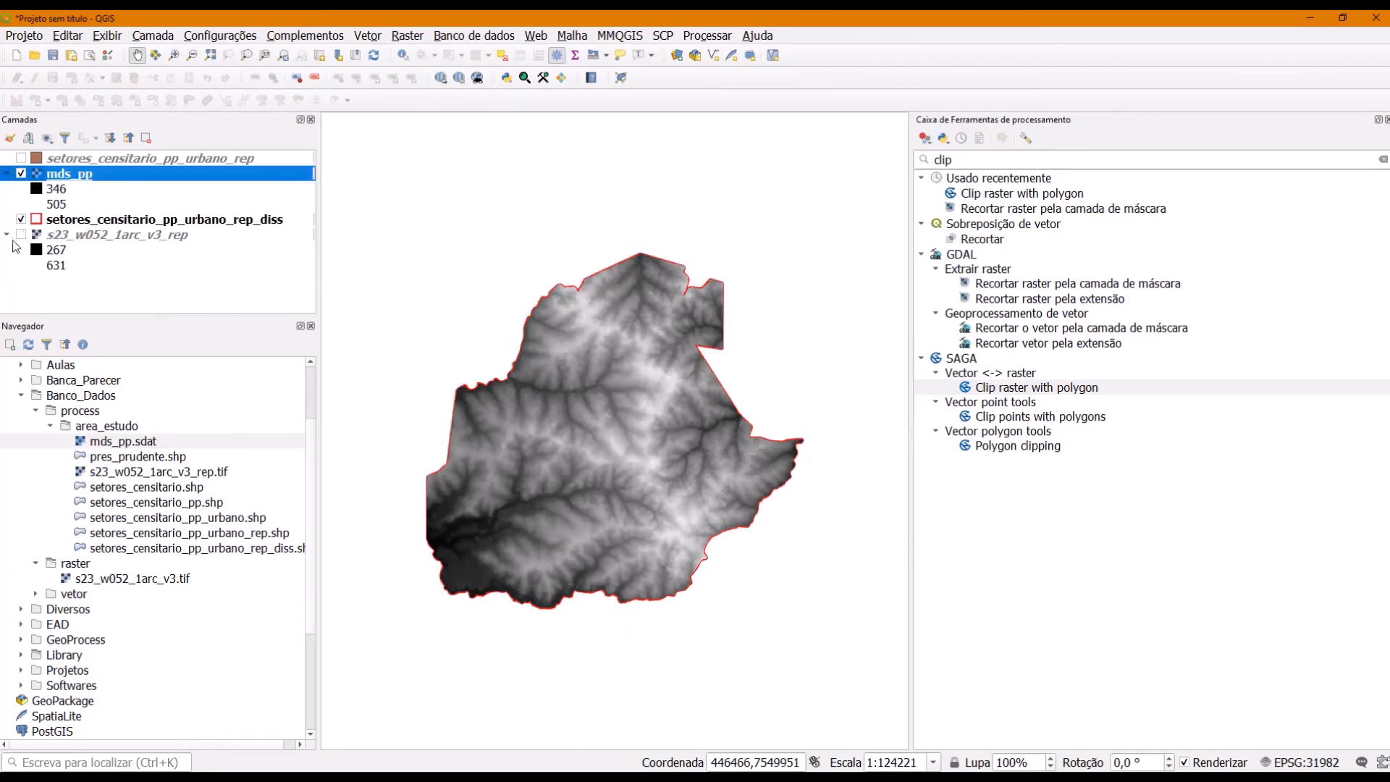
left_click(21, 234)
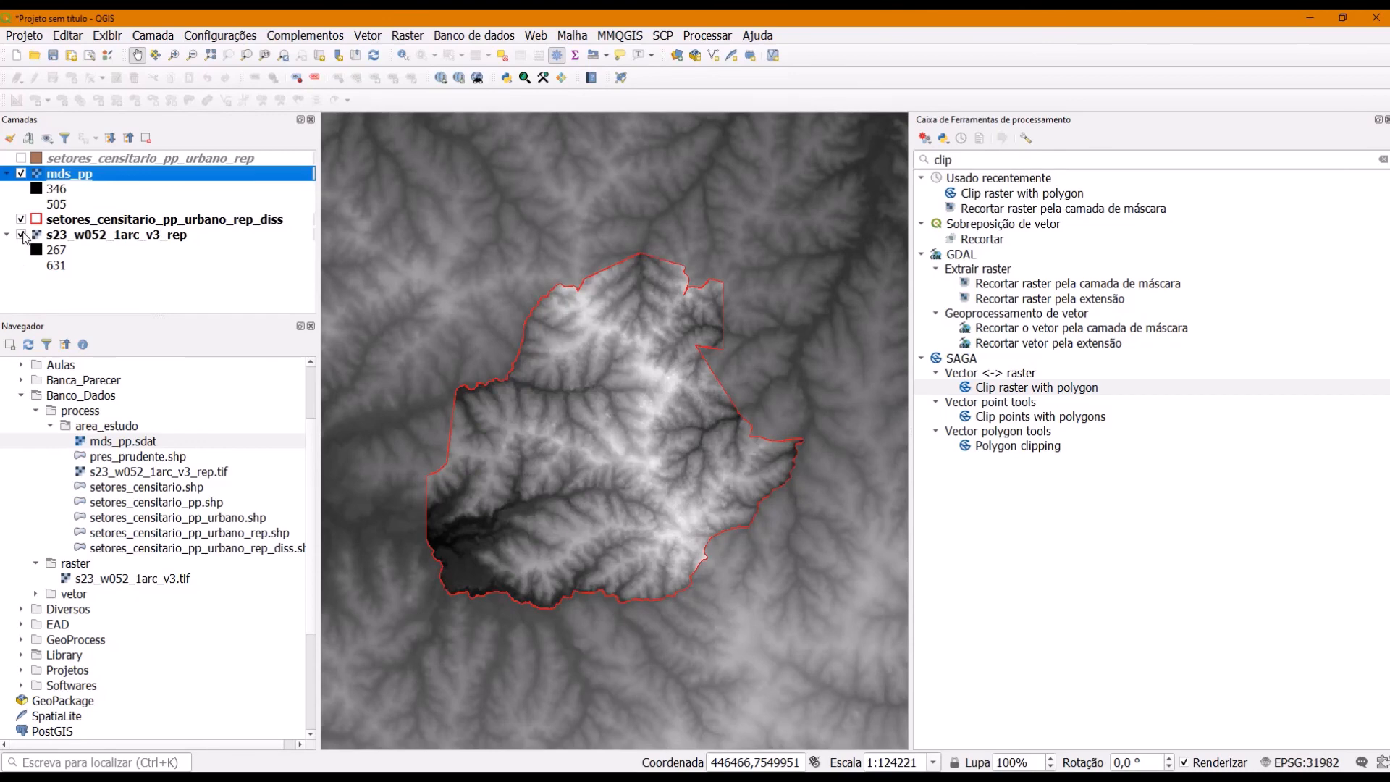
left_click(21, 234)
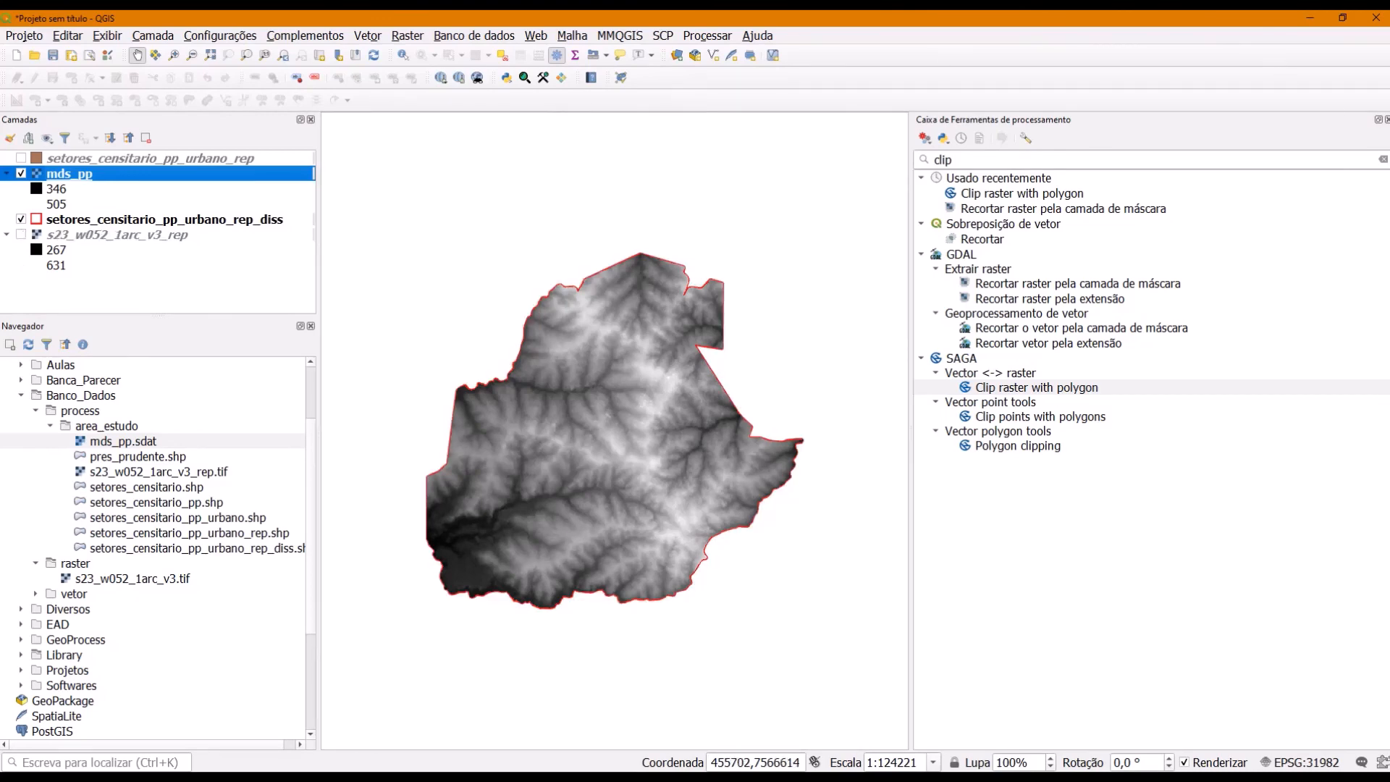
Close the processing toolbox and widen the layers and browser panels
left_click(1386, 120)
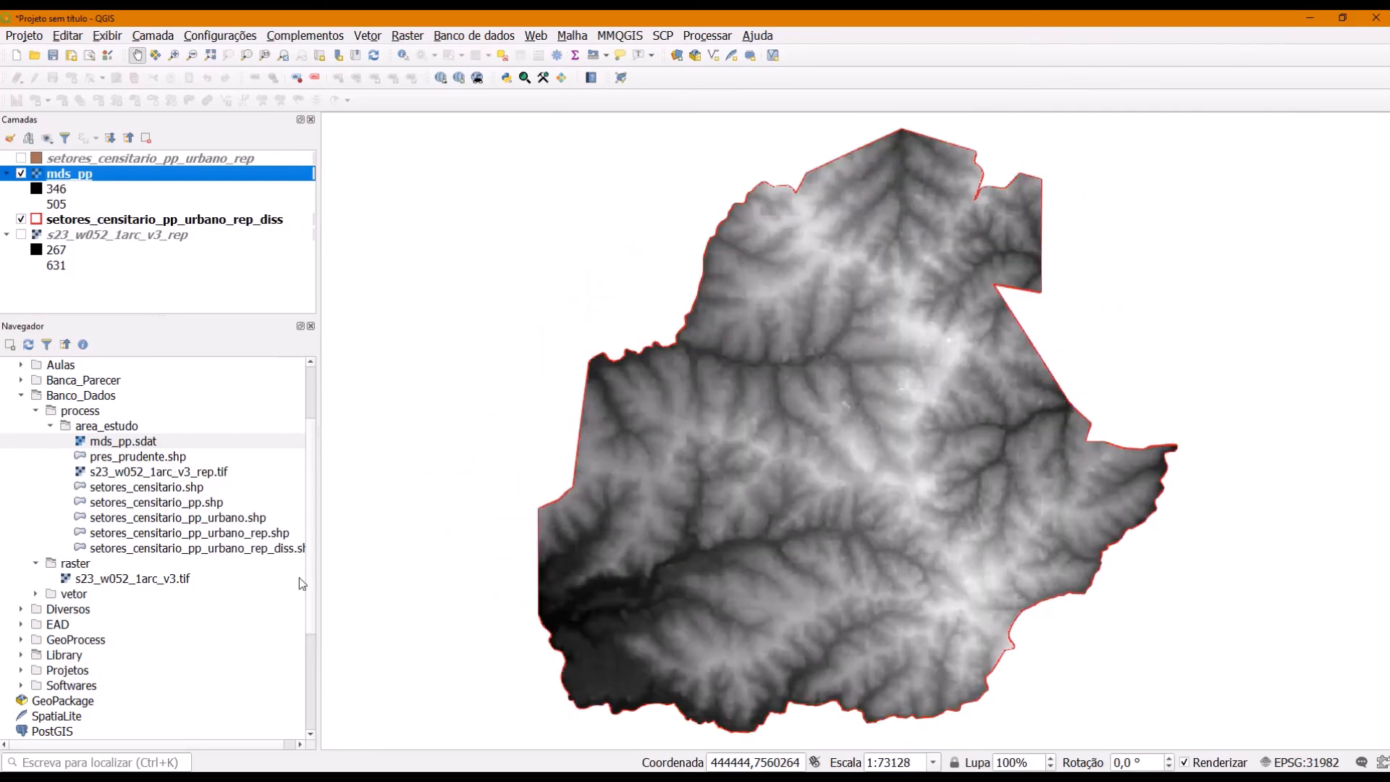
left_click_drag(320, 577, 401, 584)
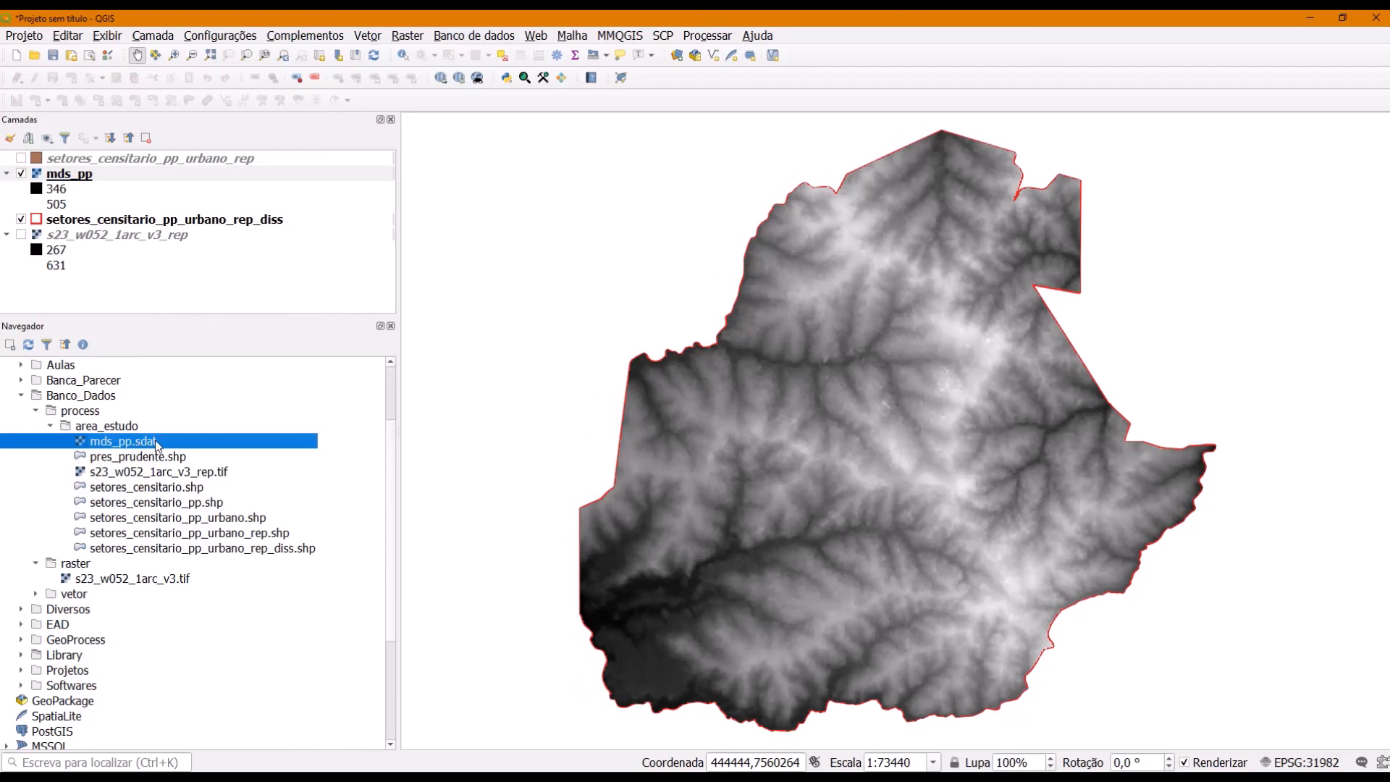
Open the raster export settings for the mds_pp layer and enlarge and reposition the dialog
right_click(72, 174)
mouse_move(268, 391)
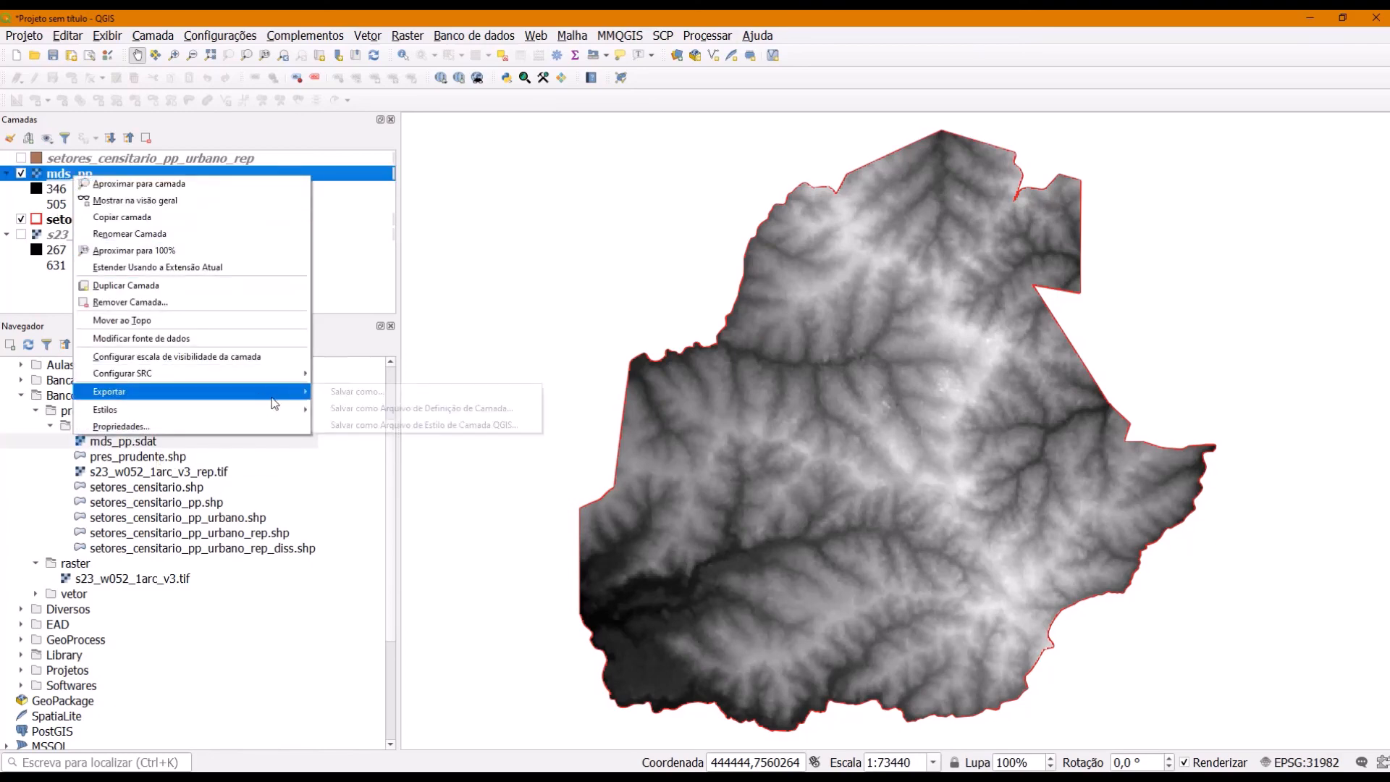
left_click(337, 391)
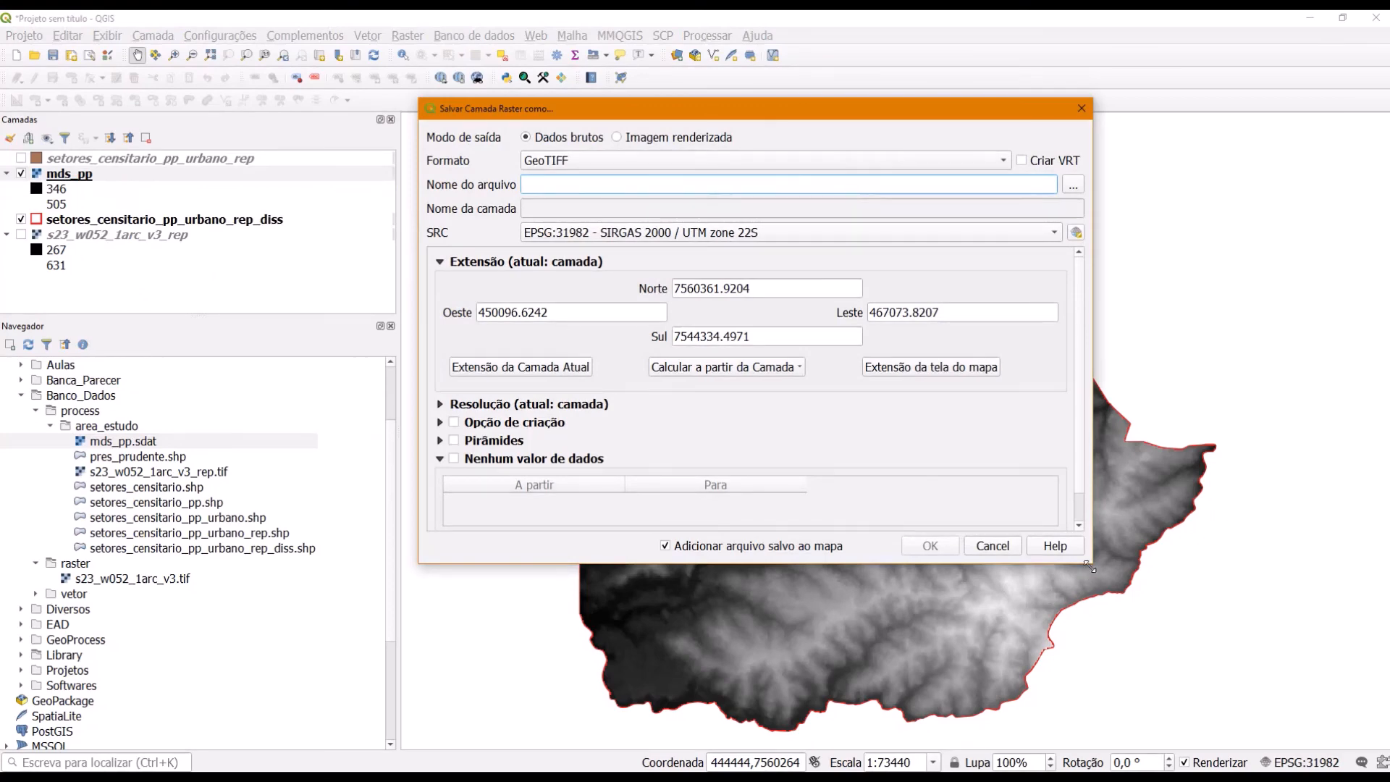
left_click_drag(1091, 563, 1264, 693)
left_click_drag(757, 105, 683, 108)
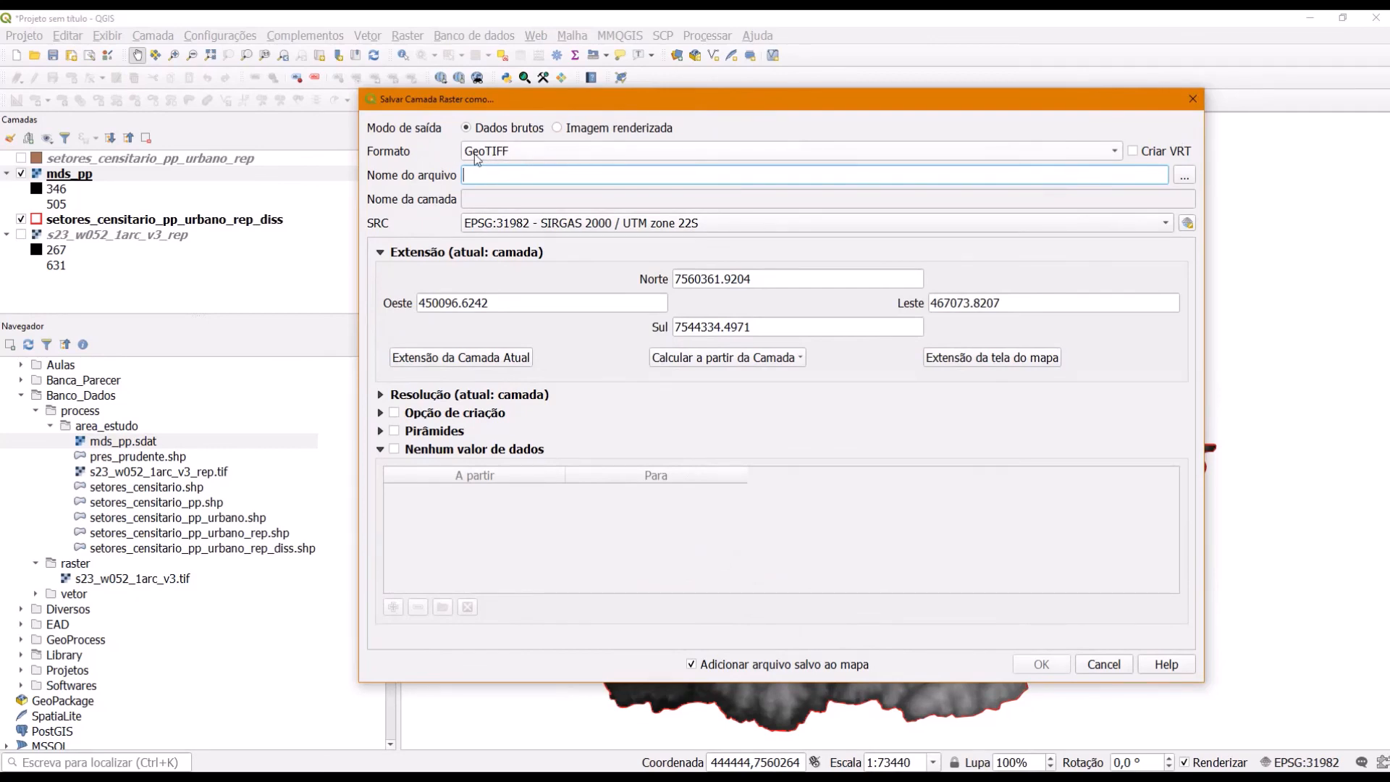
Export the raster as the GeoTIFF mds_pp.tif in the area_estudo folder without adding the saved file to the map
left_click(1184, 175)
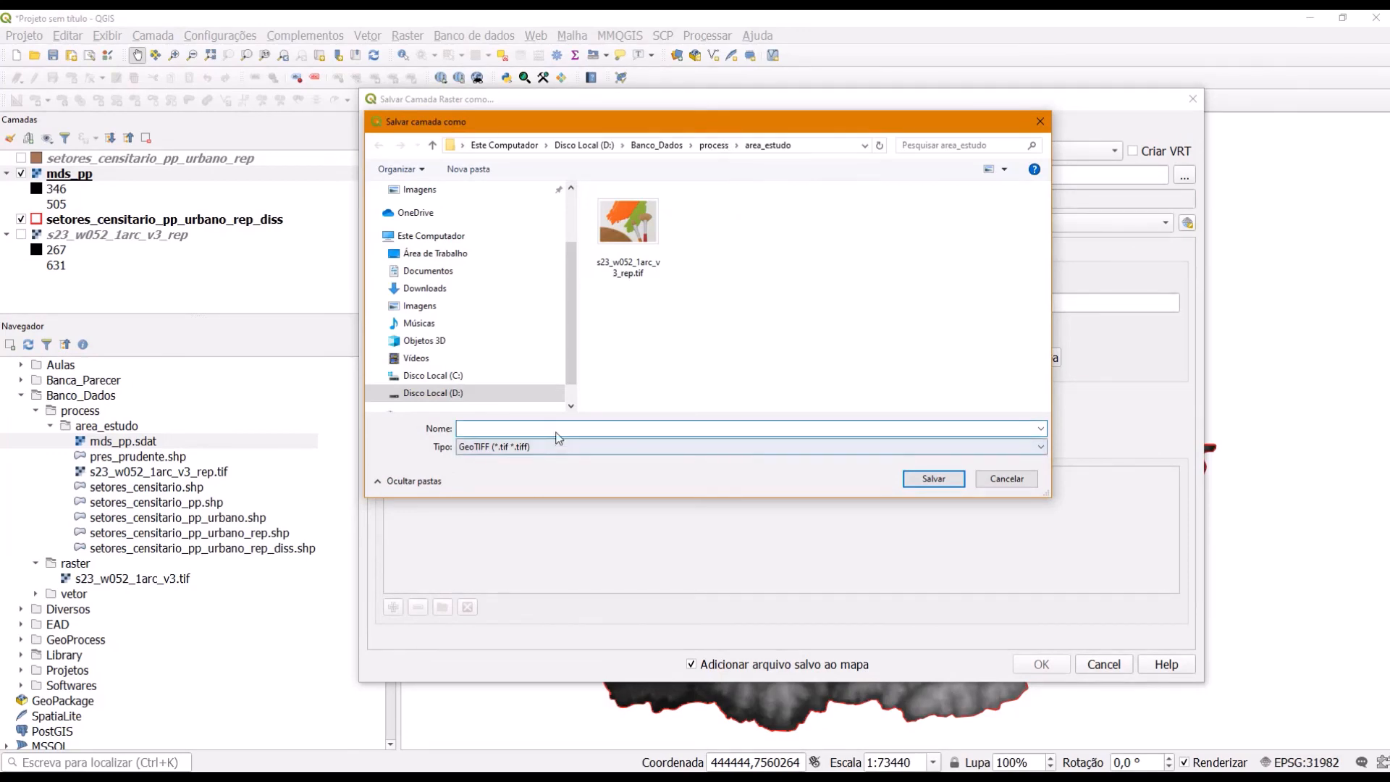
type("mds_pp")
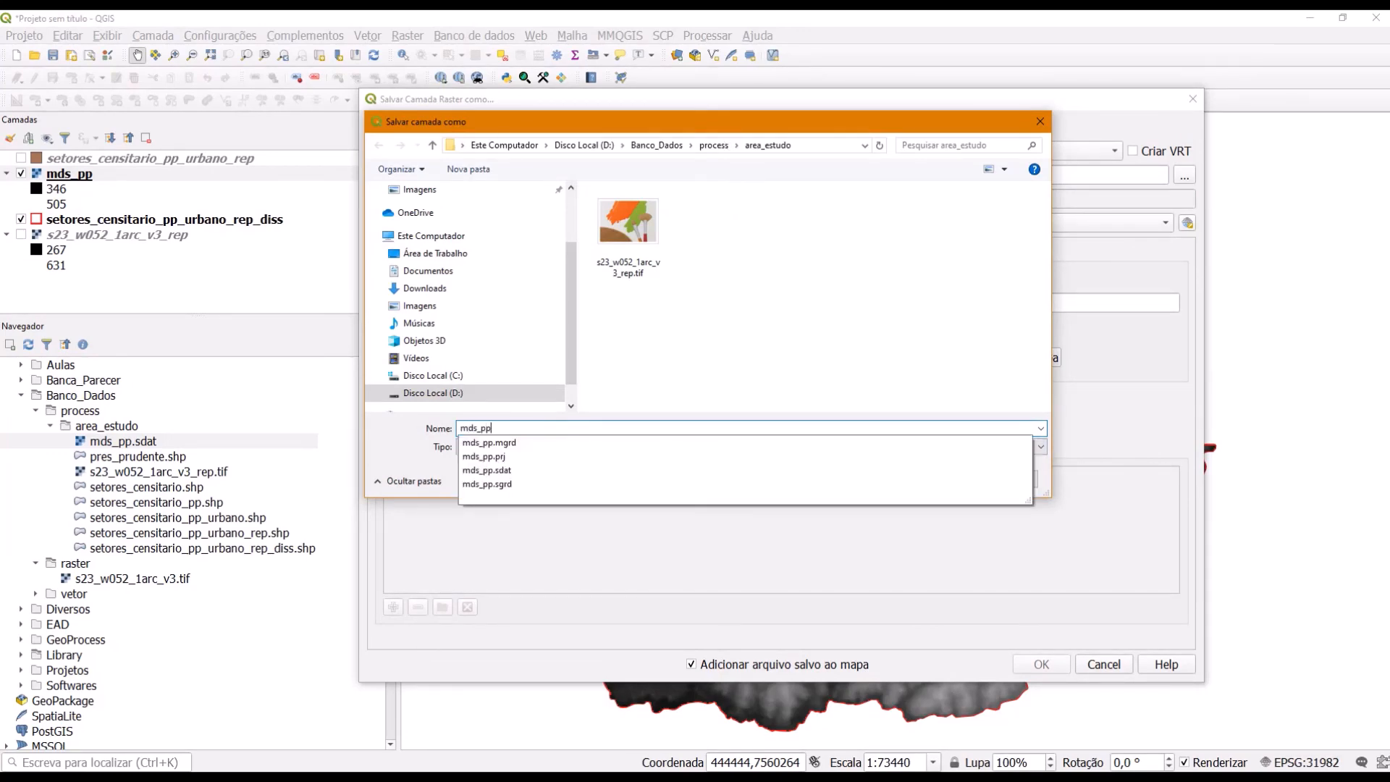
type(".tif")
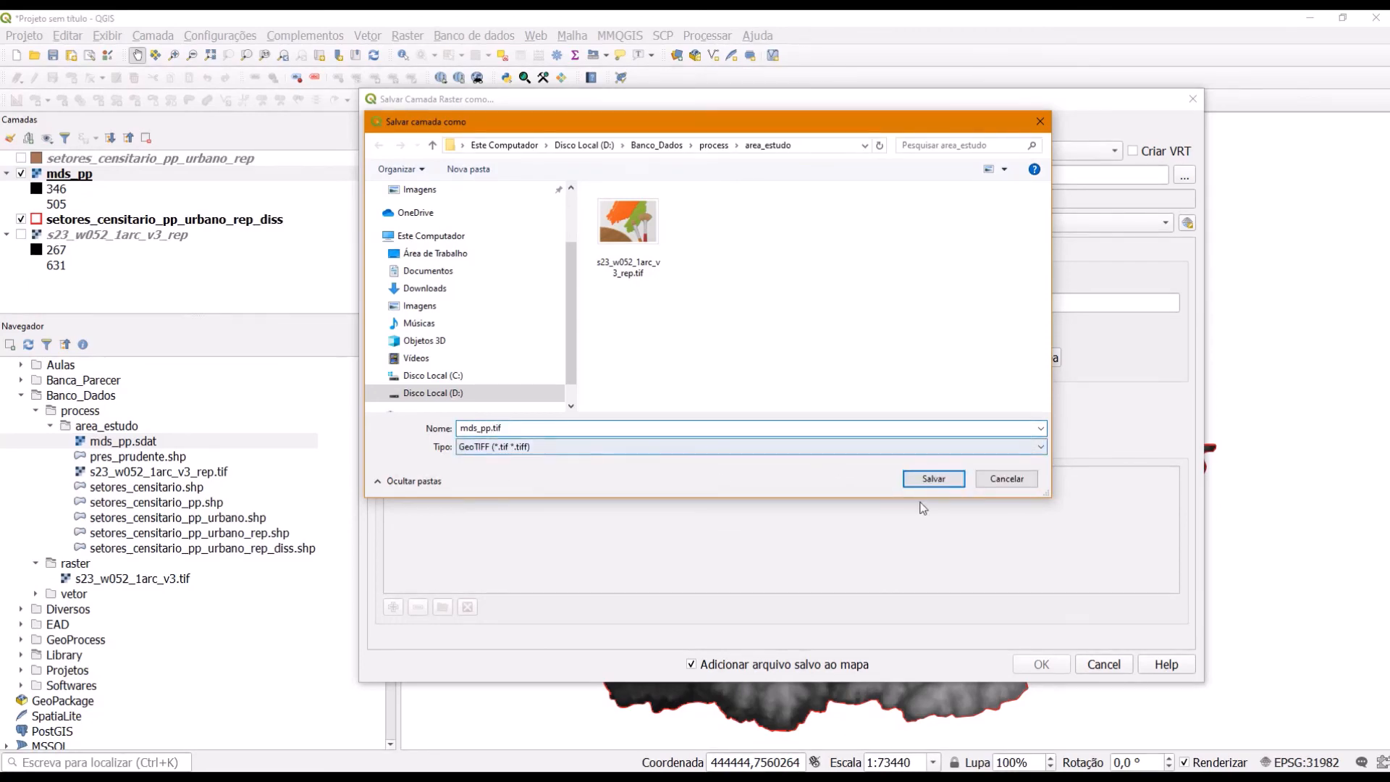
left_click(932, 479)
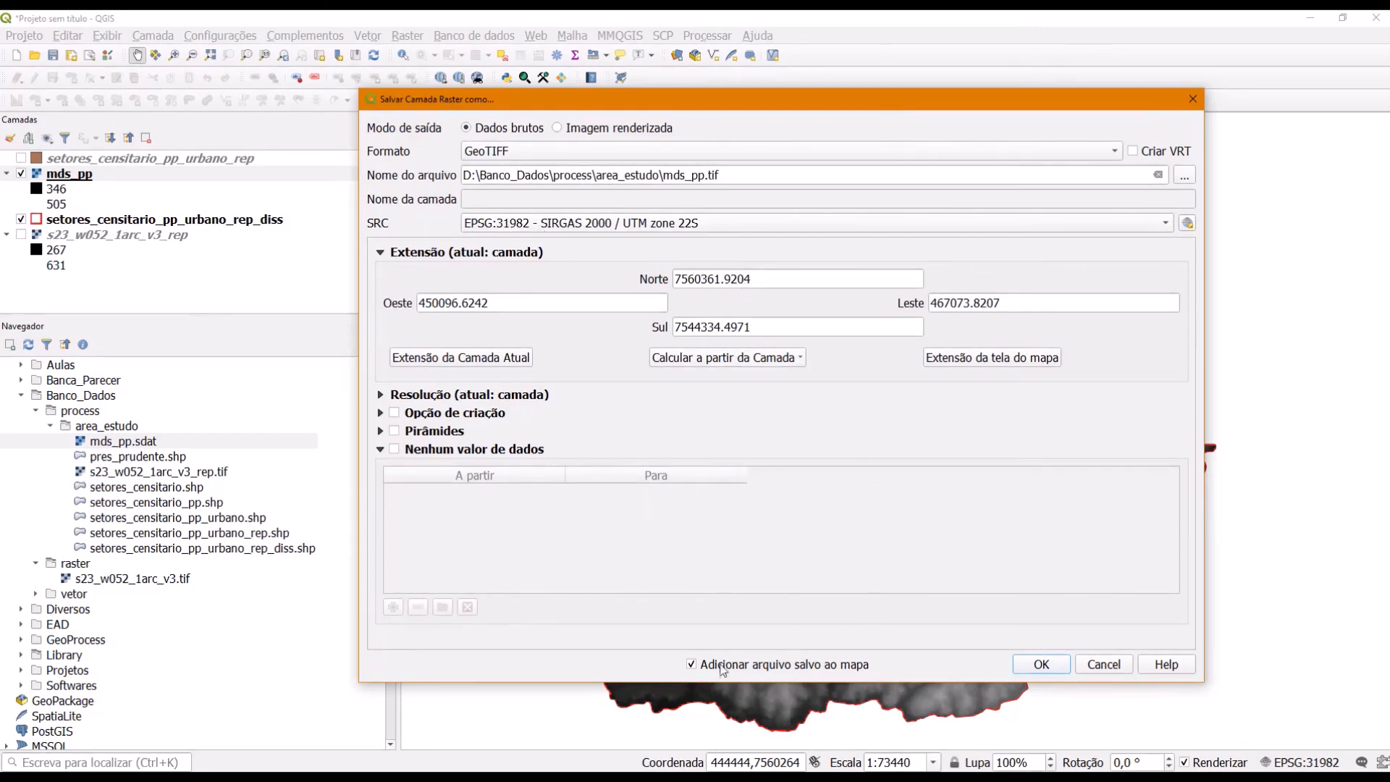
left_click(692, 663)
left_click(1039, 664)
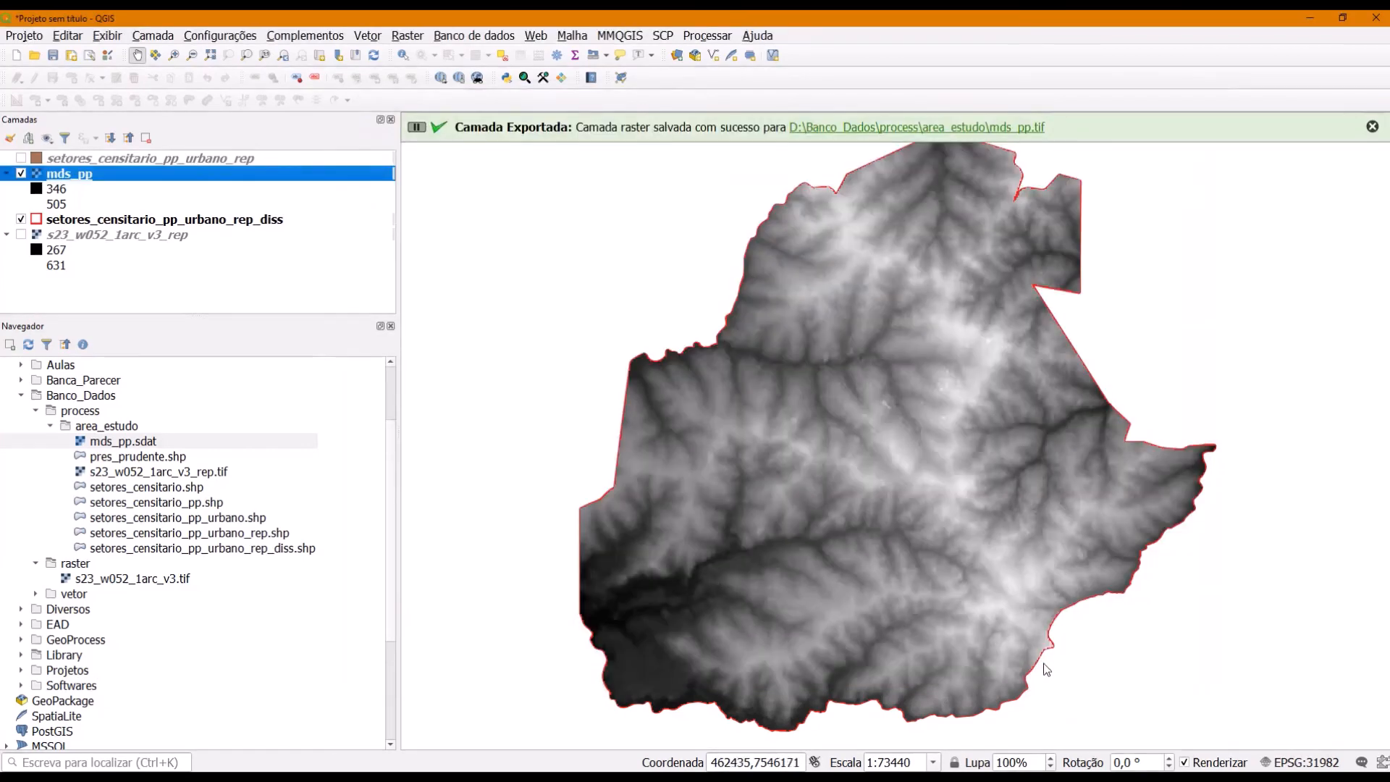
Refresh the file browser and replace the mds_pp.sdat layer on the map with mds_pp.tif from the area_estudo folder
left_click(29, 346)
left_click(102, 462)
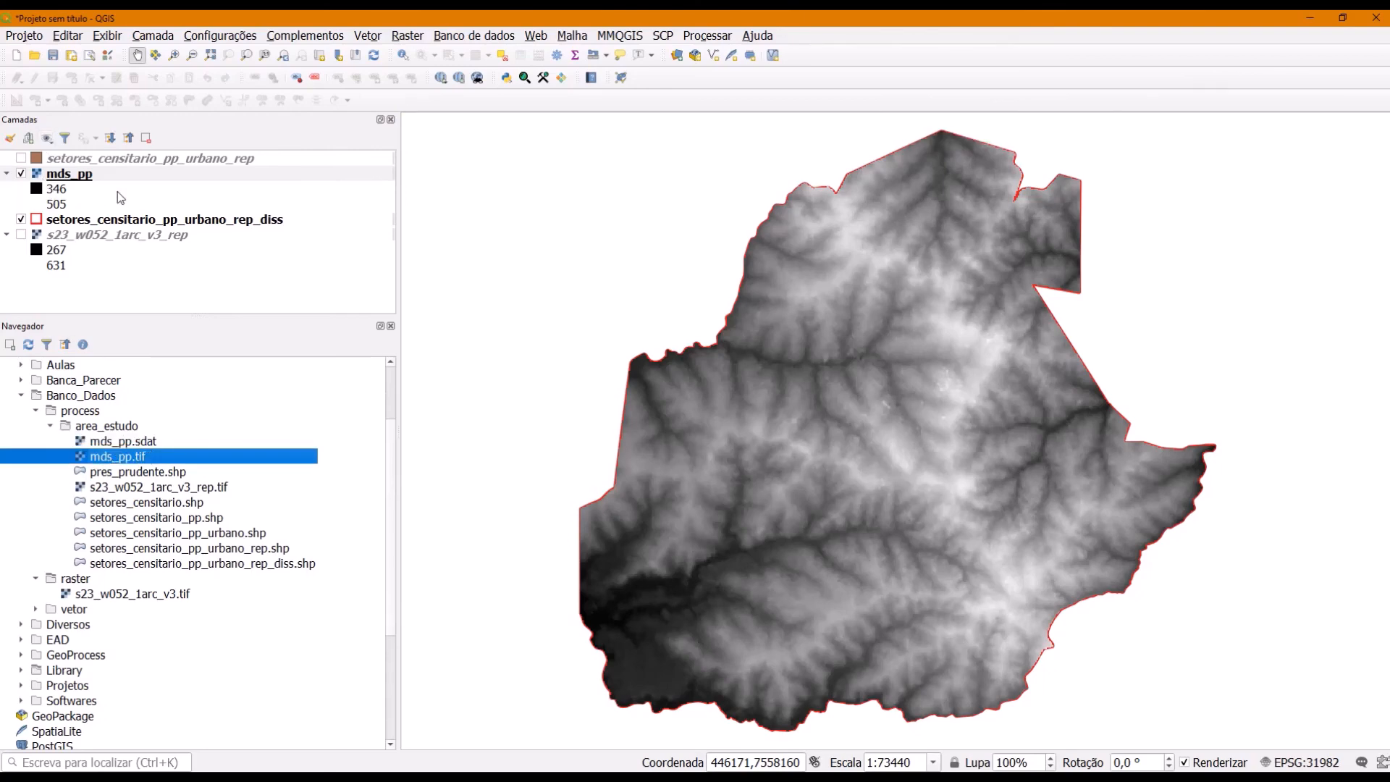
right_click(69, 176)
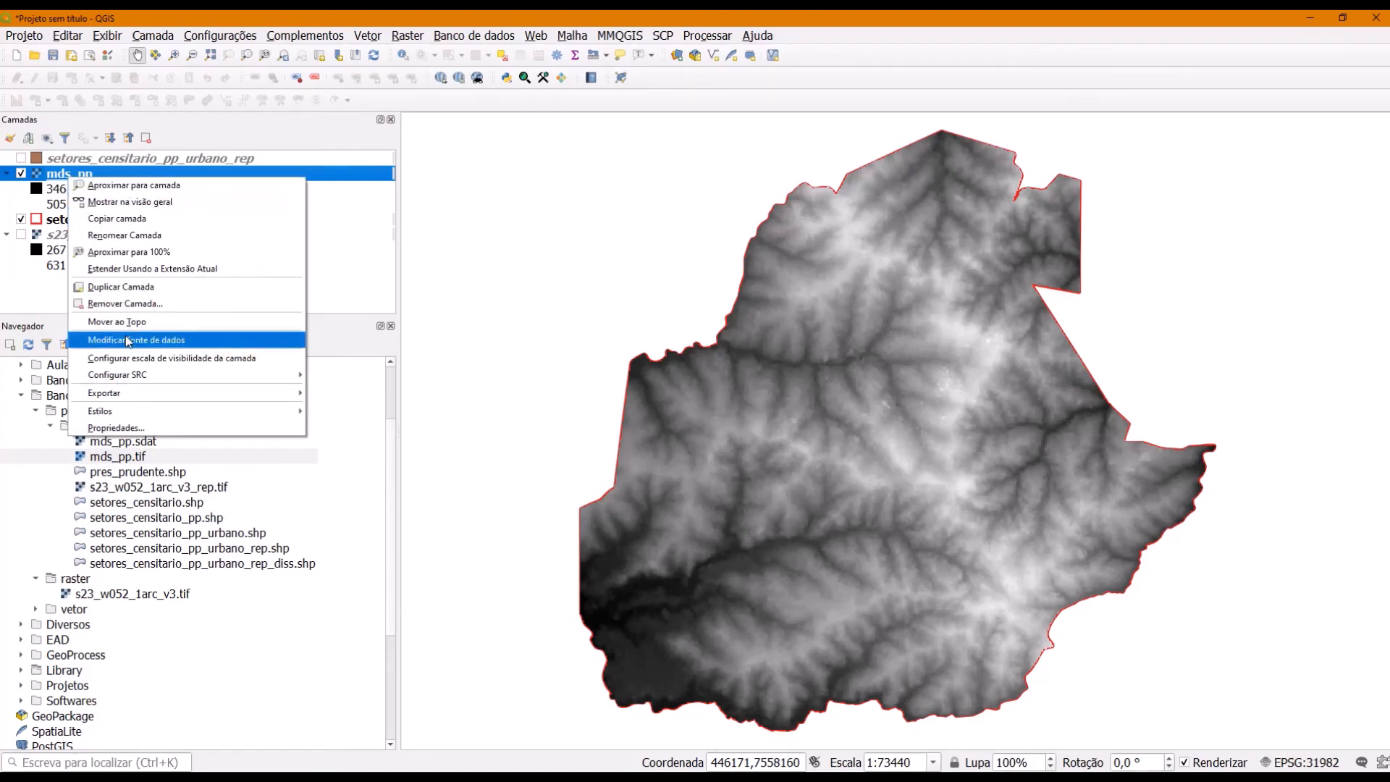
left_click(119, 305)
left_click(699, 417)
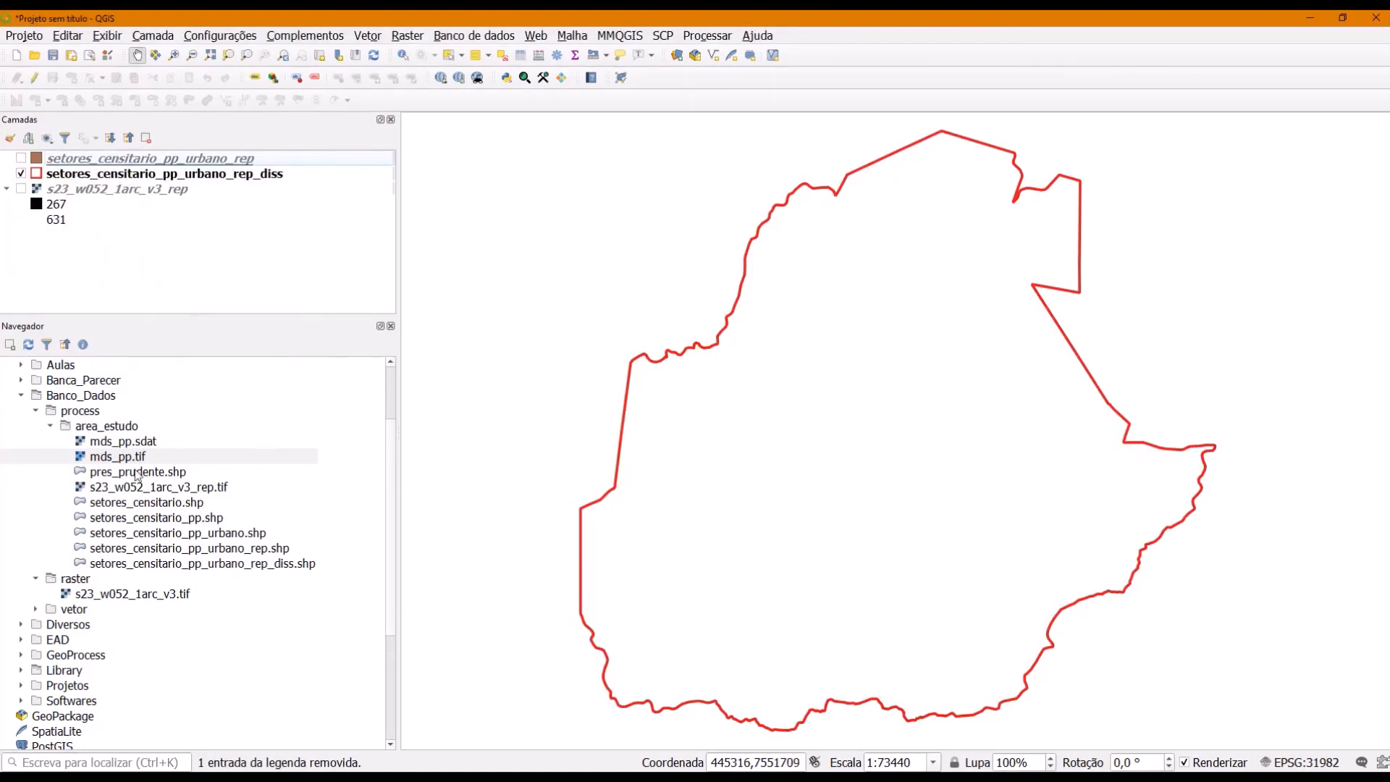
left_click_drag(116, 459, 599, 310)
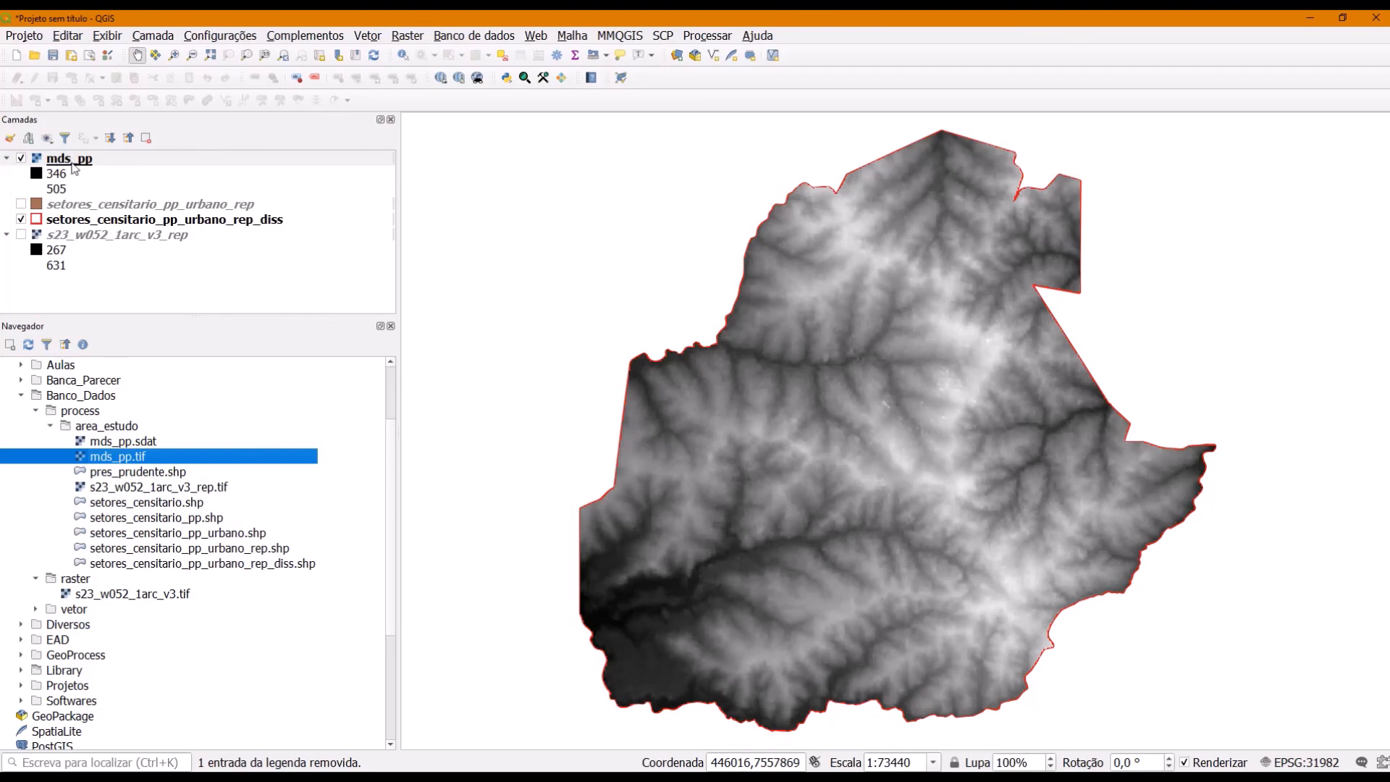